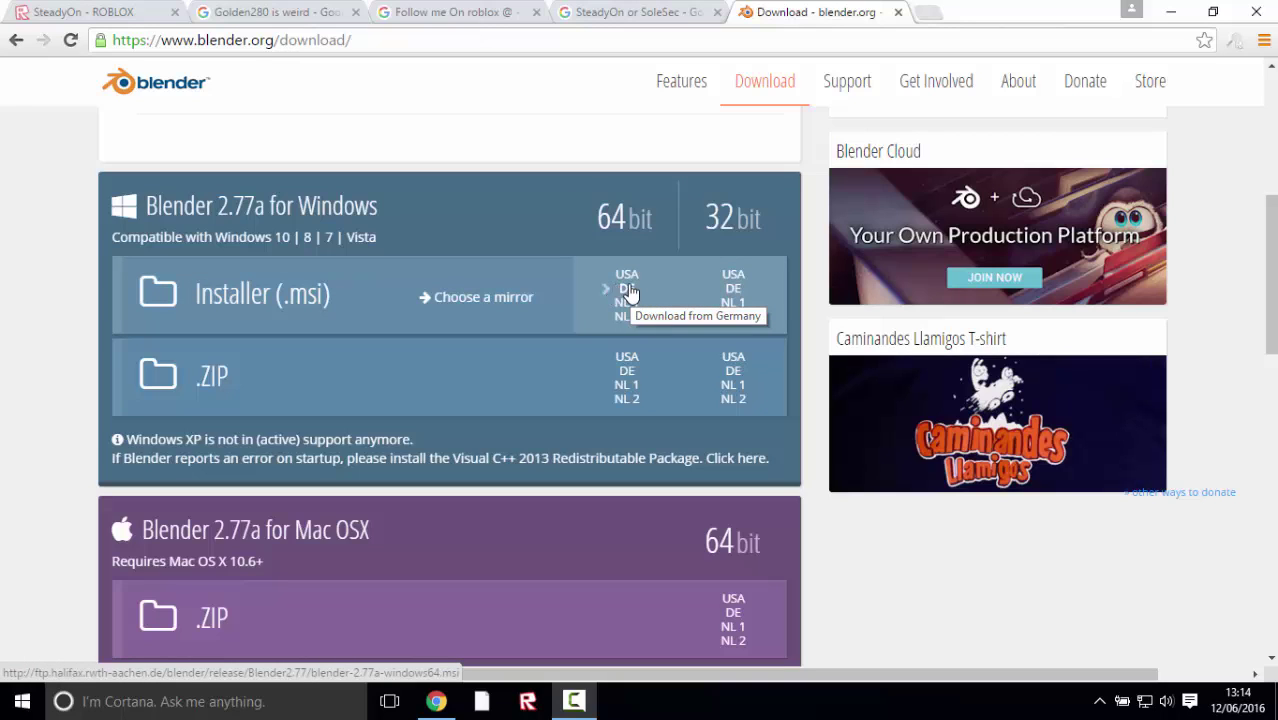
- Download the 64-bit Blender 2.77a installer from the DE mirror and show it in its folder
{"action": "left_click", "coordinate": [628, 289]}
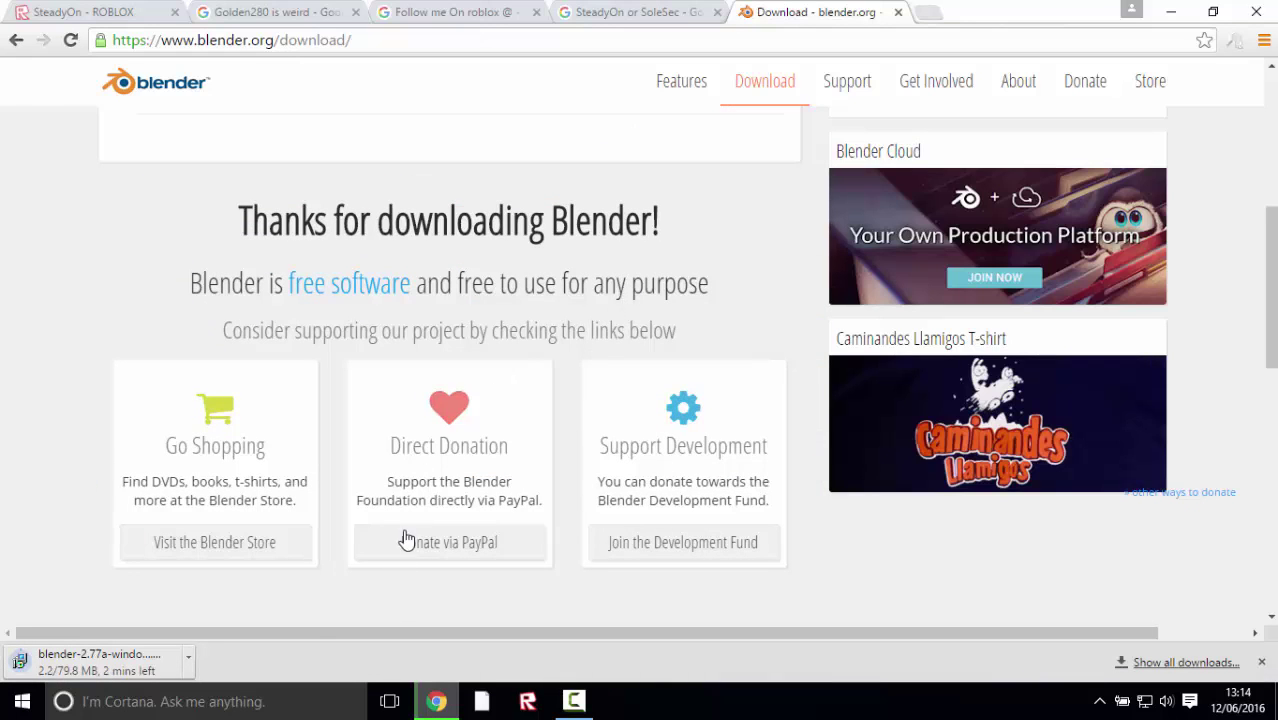
{"action": "left_click", "coordinate": [188, 658]}
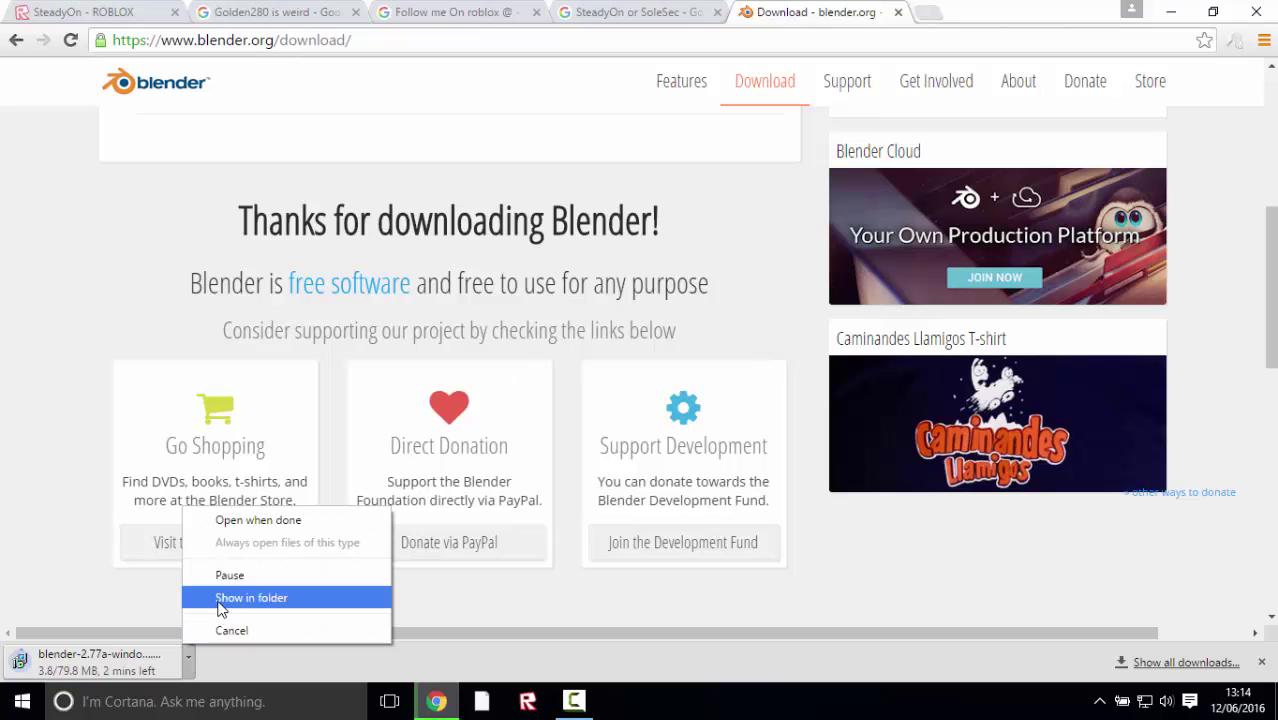
{"action": "left_click", "coordinate": [218, 597]}
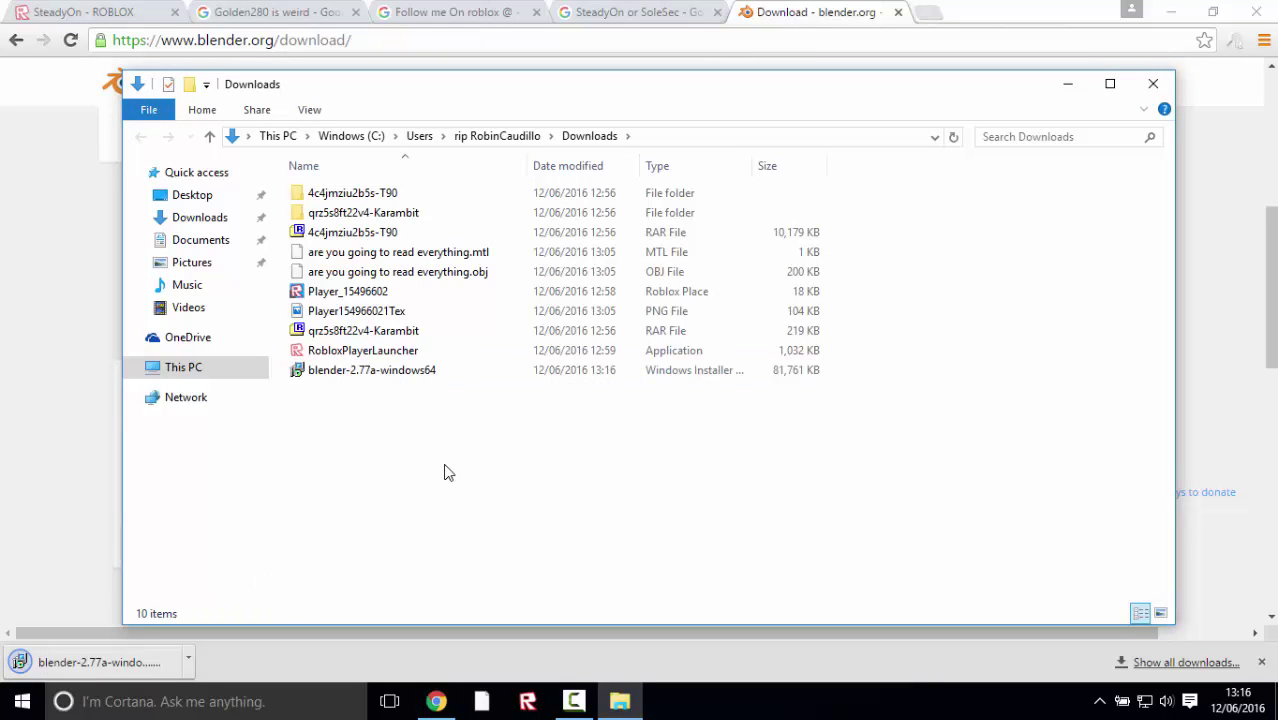
- Run the blender-2.77a-windows64 installer from the Downloads folder
{"action": "double_click", "coordinate": [428, 371]}
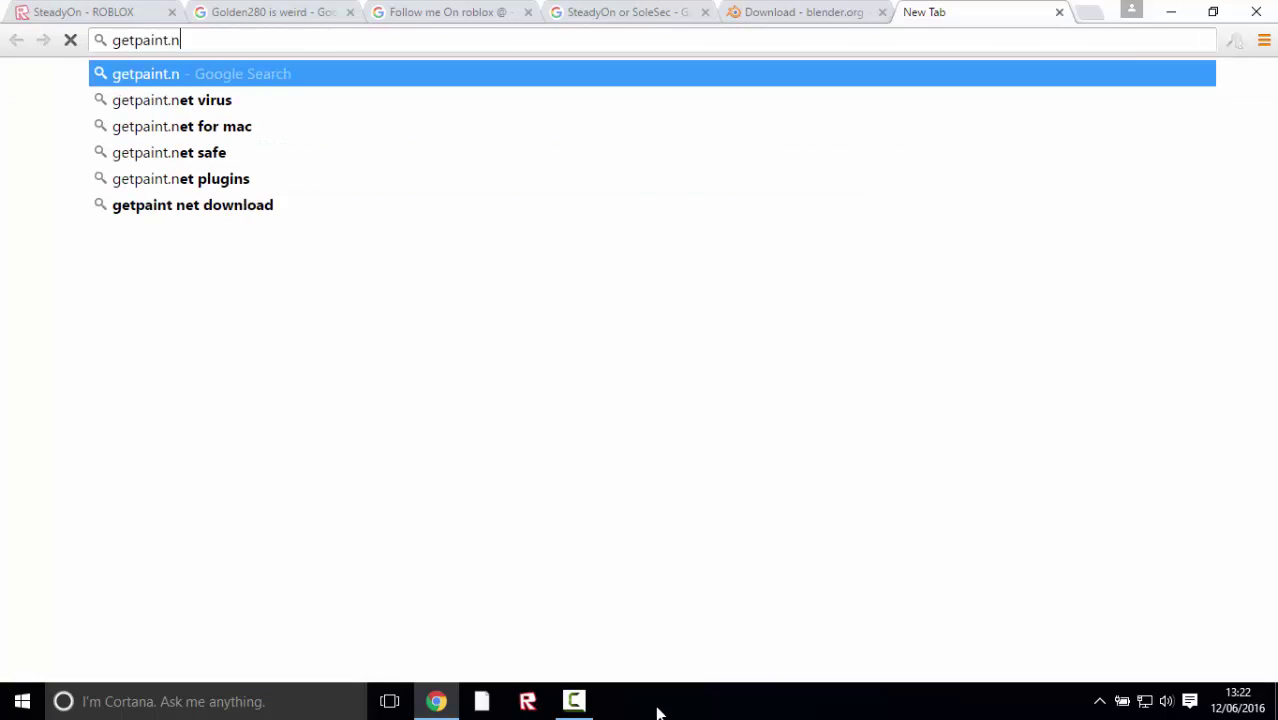
- Load the getpaint.net homepage in the new tab
{"action": "type", "text": "et"}
{"action": "key", "text": "Return"}
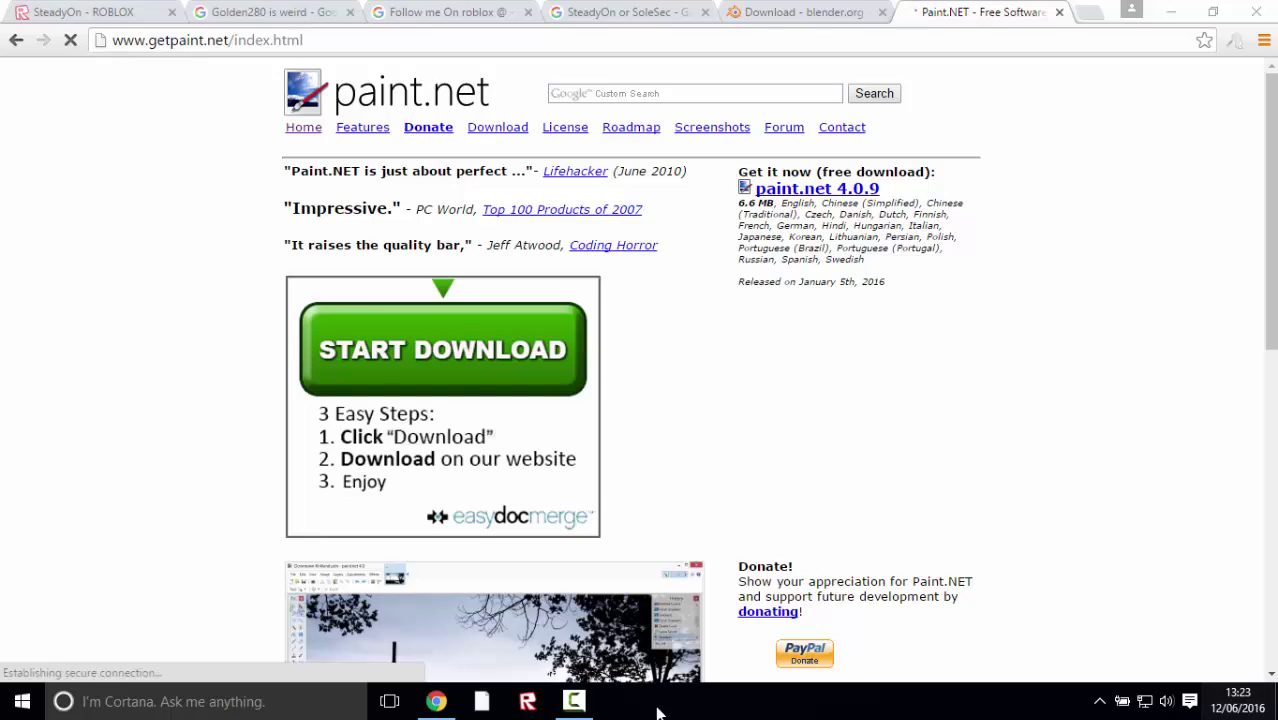
- Search Windows for 'blender' and launch Blender 2.77 to its default cube scene
{"action": "key", "text": "super+d"}
{"action": "key", "text": "super+alt+d"}
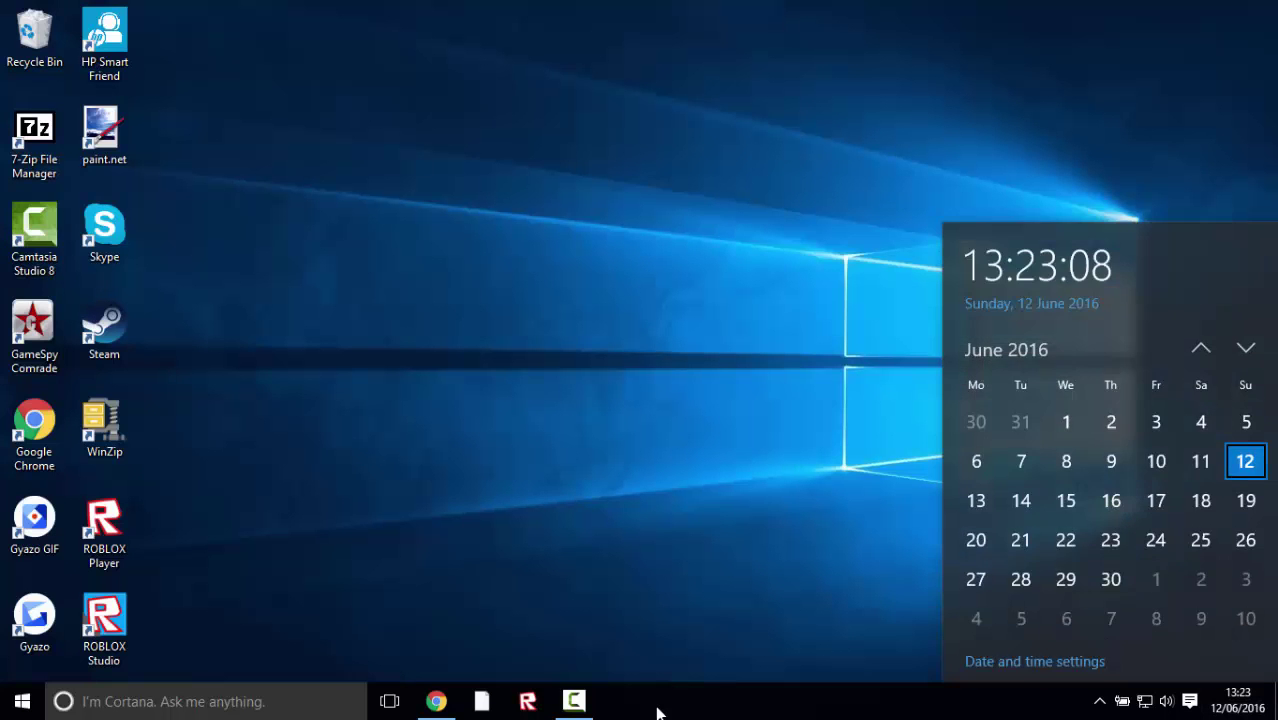
{"action": "key", "text": "Escape"}
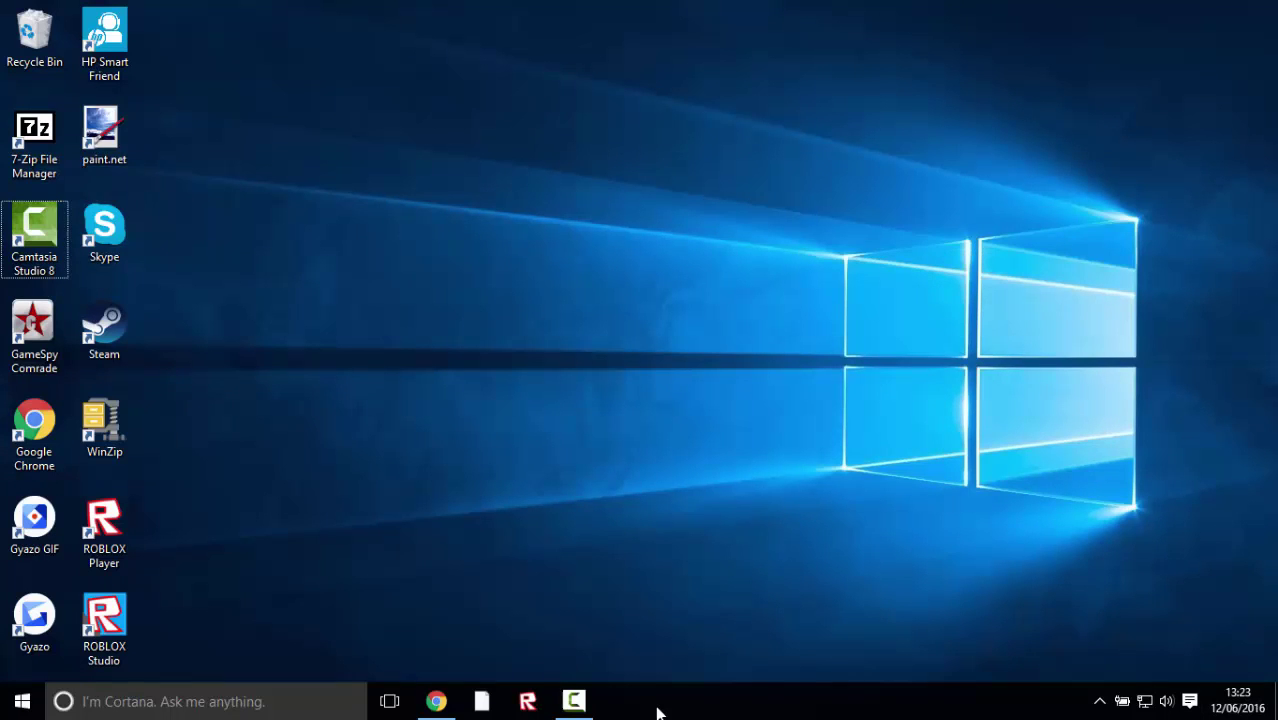
{"action": "key", "text": "super+d"}
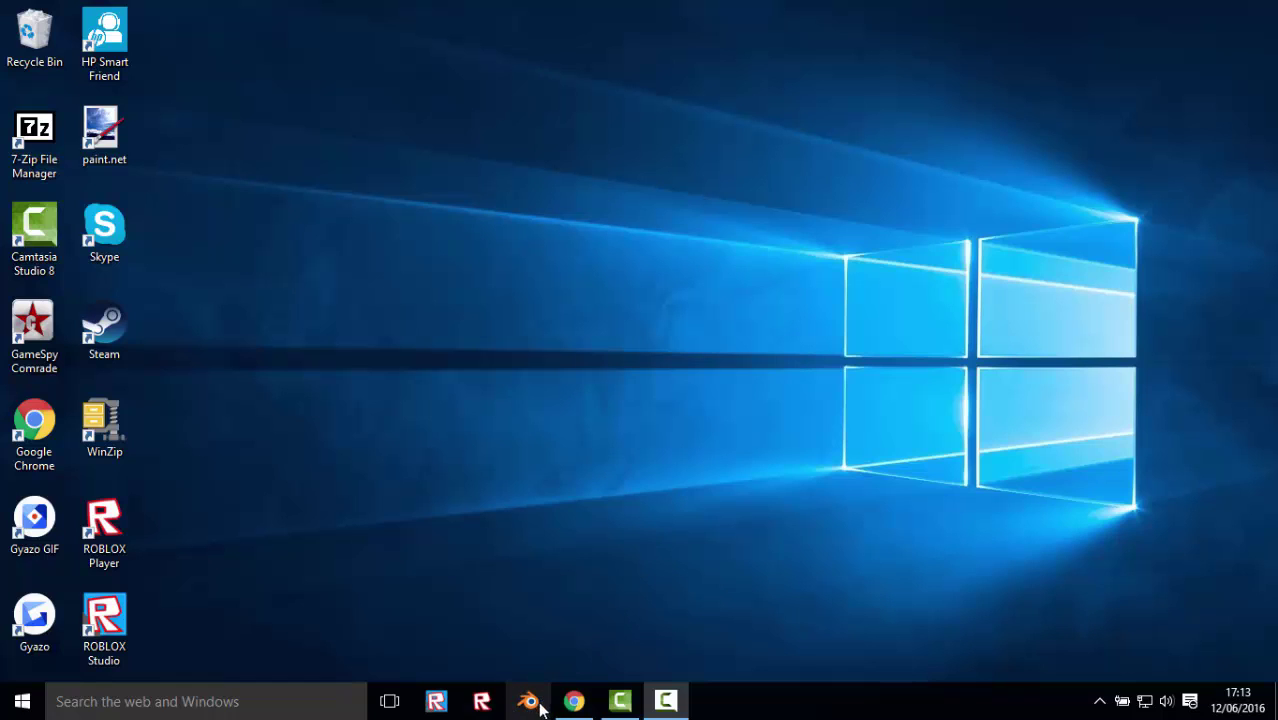
{"action": "left_click", "coordinate": [171, 699]}
{"action": "type", "text": "b"}
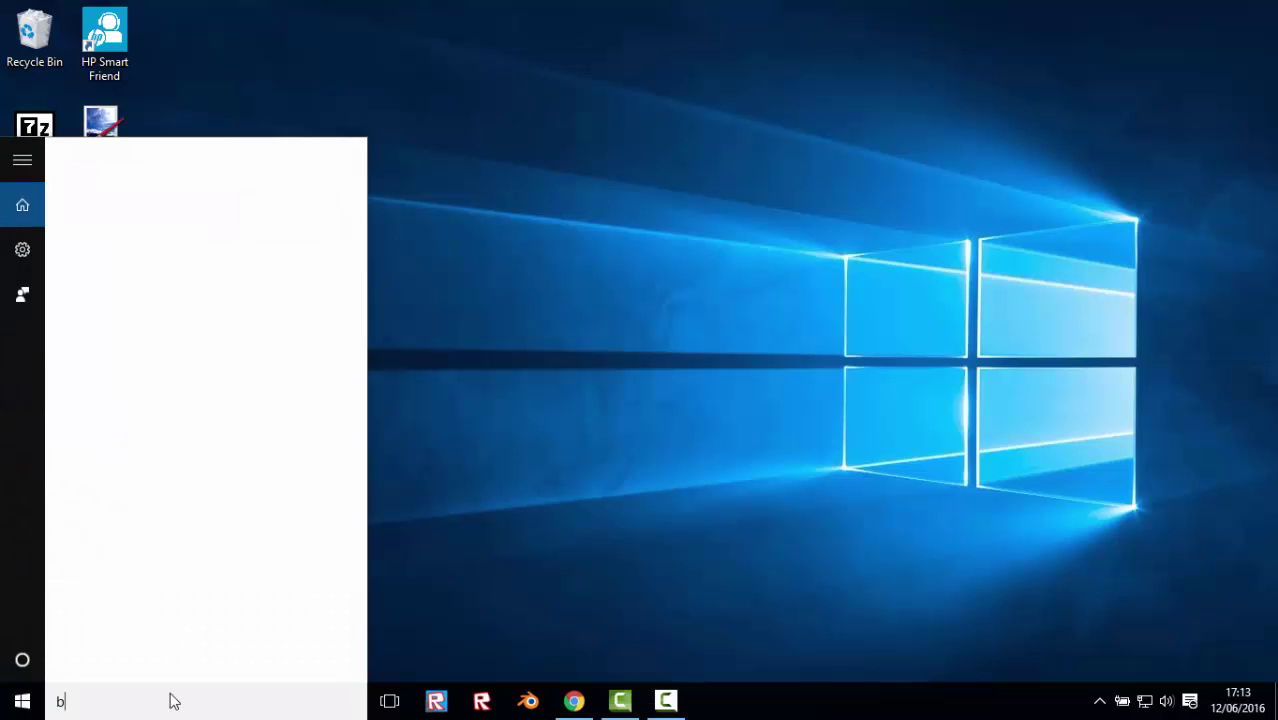
{"action": "type", "text": "lender"}
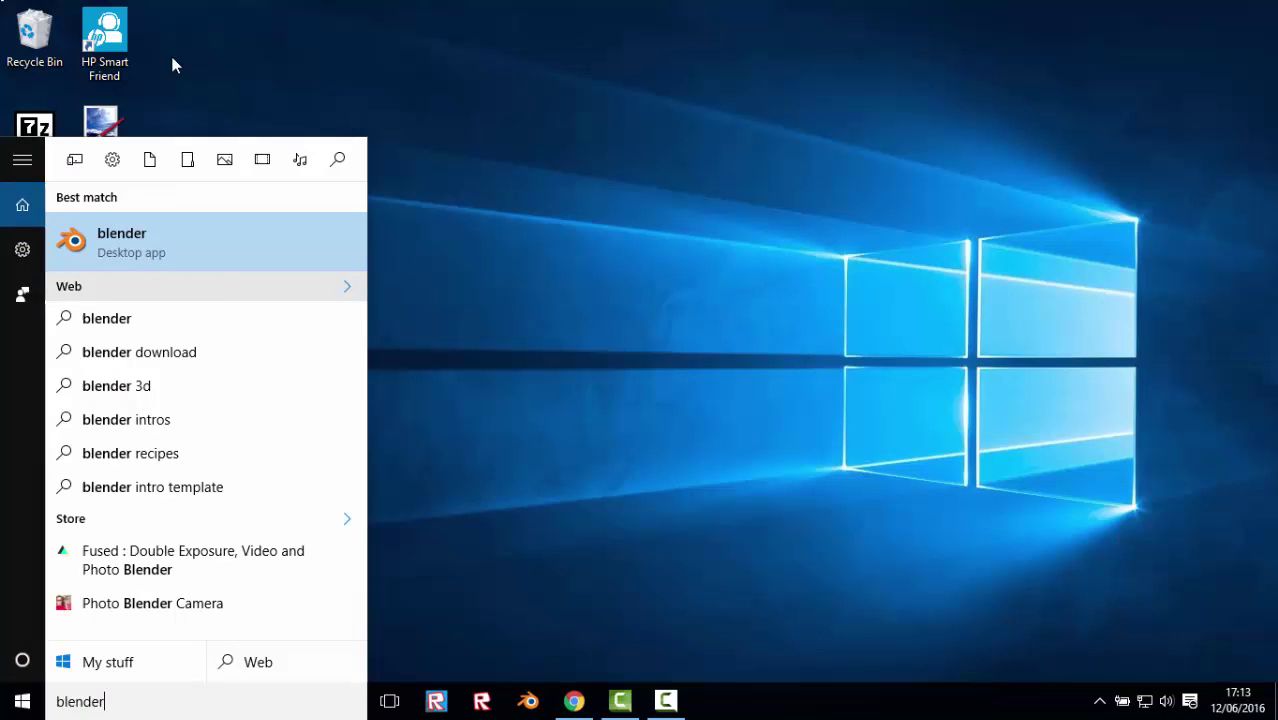
{"action": "key", "text": "Return"}
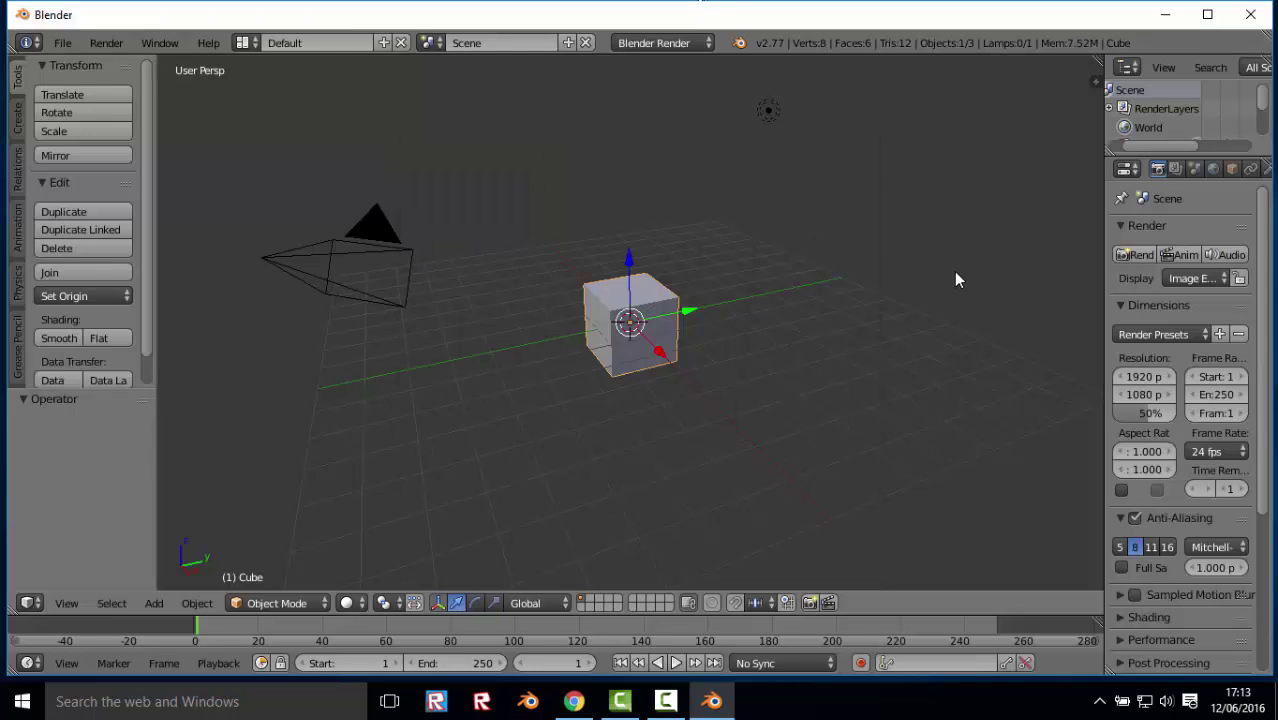
- Delete the default cube with X and confirm, then orbit the empty scene
{"action": "key", "text": "x"}
{"action": "left_click", "coordinate": [790, 303]}
{"action": "key", "text": "x"}
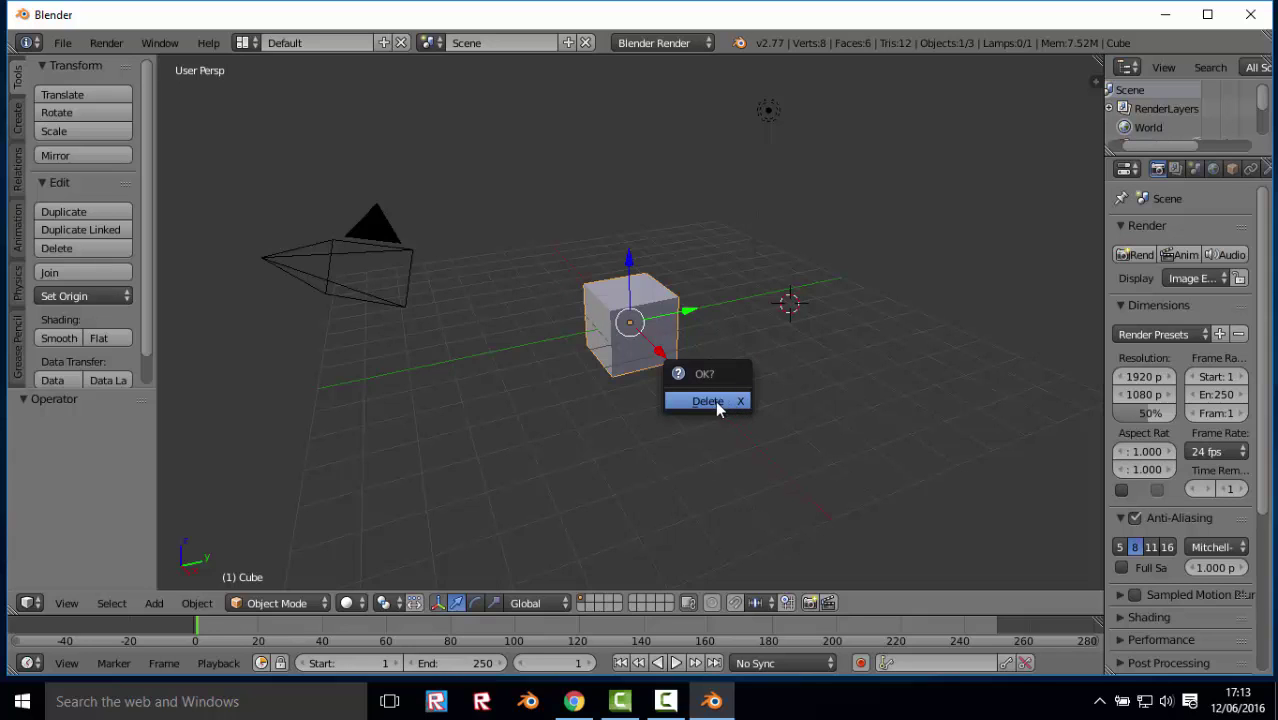
{"action": "left_click", "coordinate": [717, 409]}
{"action": "left_click", "coordinate": [55, 36]}
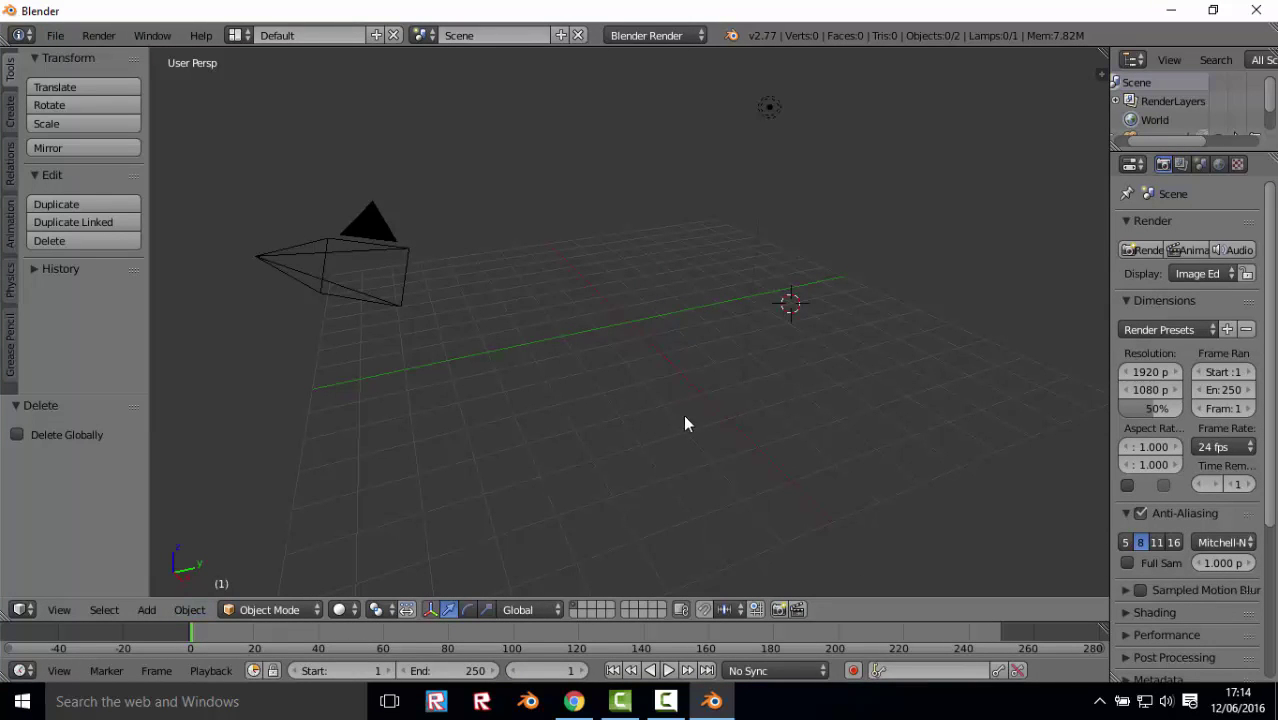
{"action": "mouse_move", "coordinate": [687, 428]}
{"action": "middle_mouse_down"}
{"action": "mouse_move", "coordinate": [277, 442]}
{"action": "mouse_move", "coordinate": [1095, 402]}
{"action": "mouse_move", "coordinate": [918, 383]}
{"action": "middle_mouse_up"}
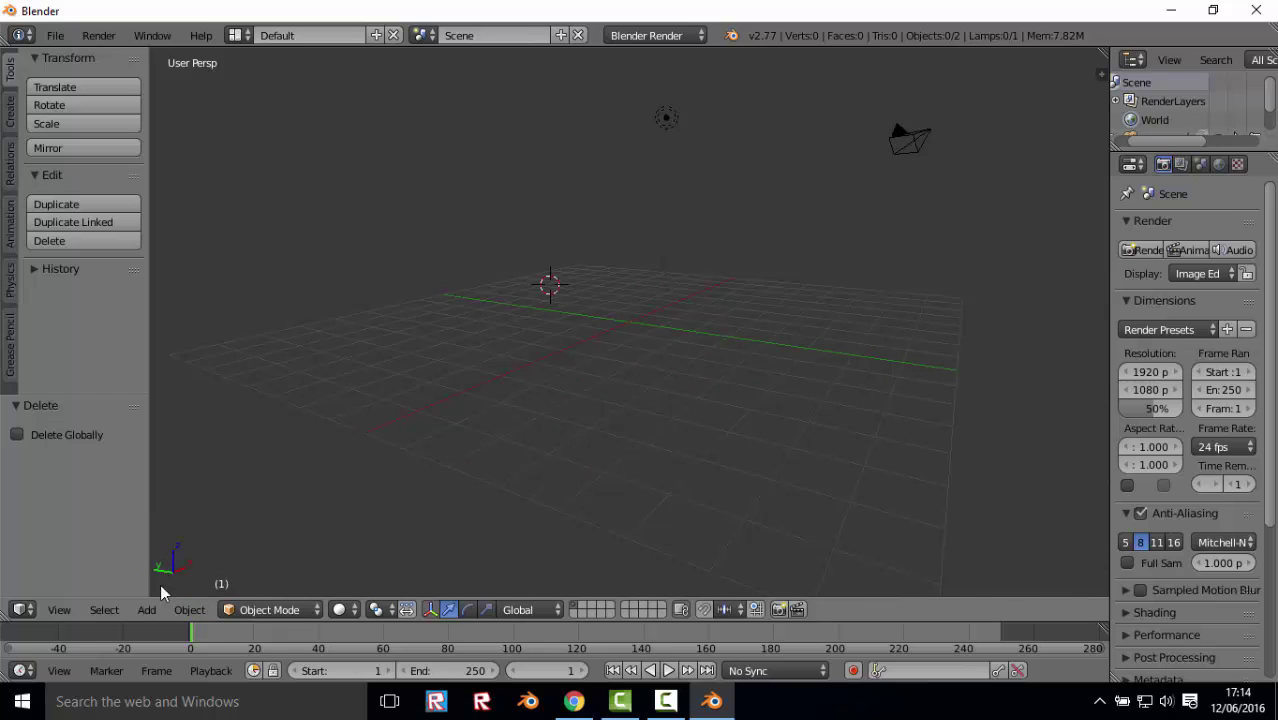
- Add a cylinder mesh and raise it along the Z axis
{"action": "left_click", "coordinate": [146, 614]}
{"action": "mouse_move", "coordinate": [180, 588]}
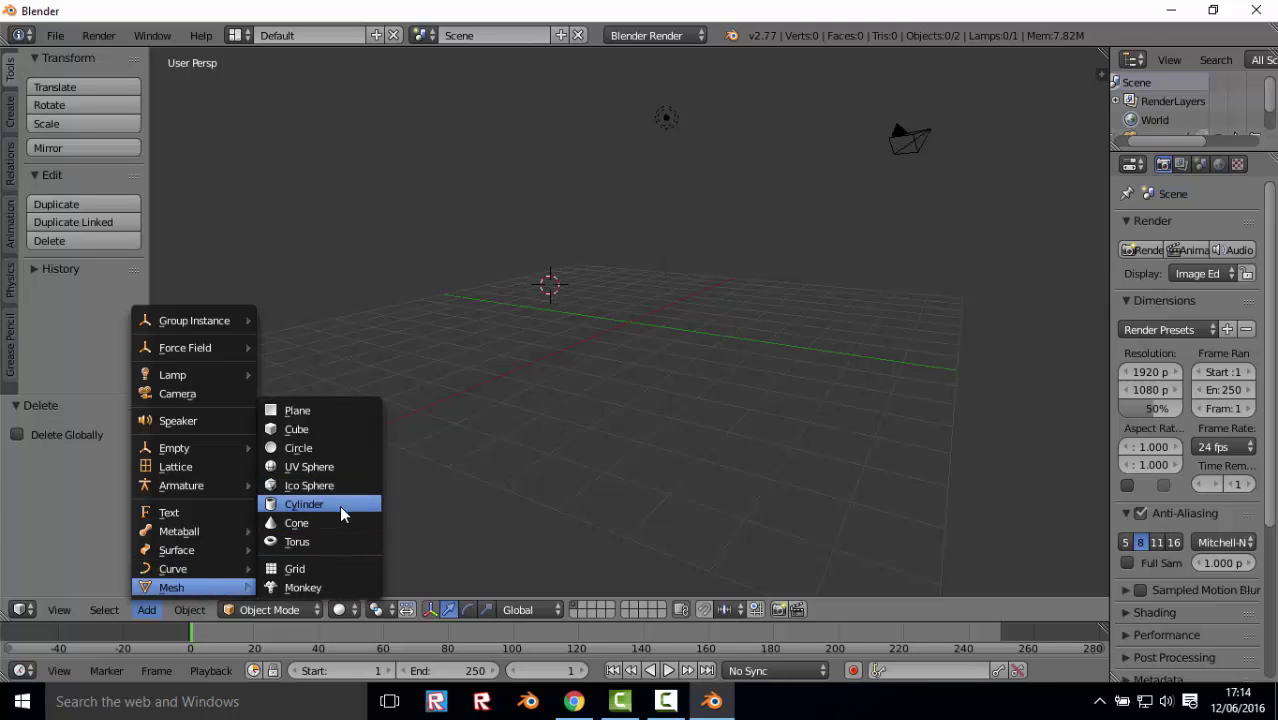
{"action": "left_click", "coordinate": [338, 506]}
{"action": "key", "text": "KP_Decimal"}
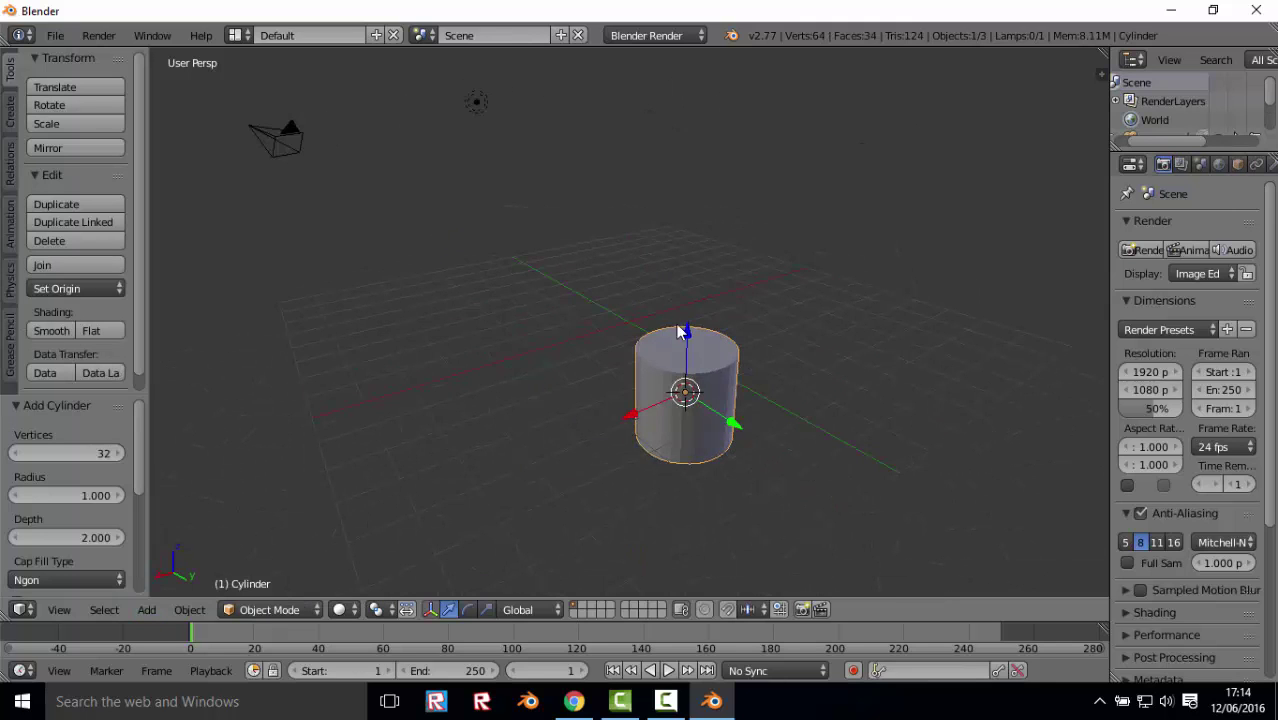
{"action": "key", "text": "g"}
{"action": "key", "text": "z"}
{"action": "left_click", "coordinate": [691, 311]}
{"action": "mouse_move", "coordinate": [691, 311]}
{"action": "middle_mouse_down"}
{"action": "mouse_move", "coordinate": [895, 337]}
{"action": "mouse_move", "coordinate": [720, 335]}
{"action": "middle_mouse_up"}
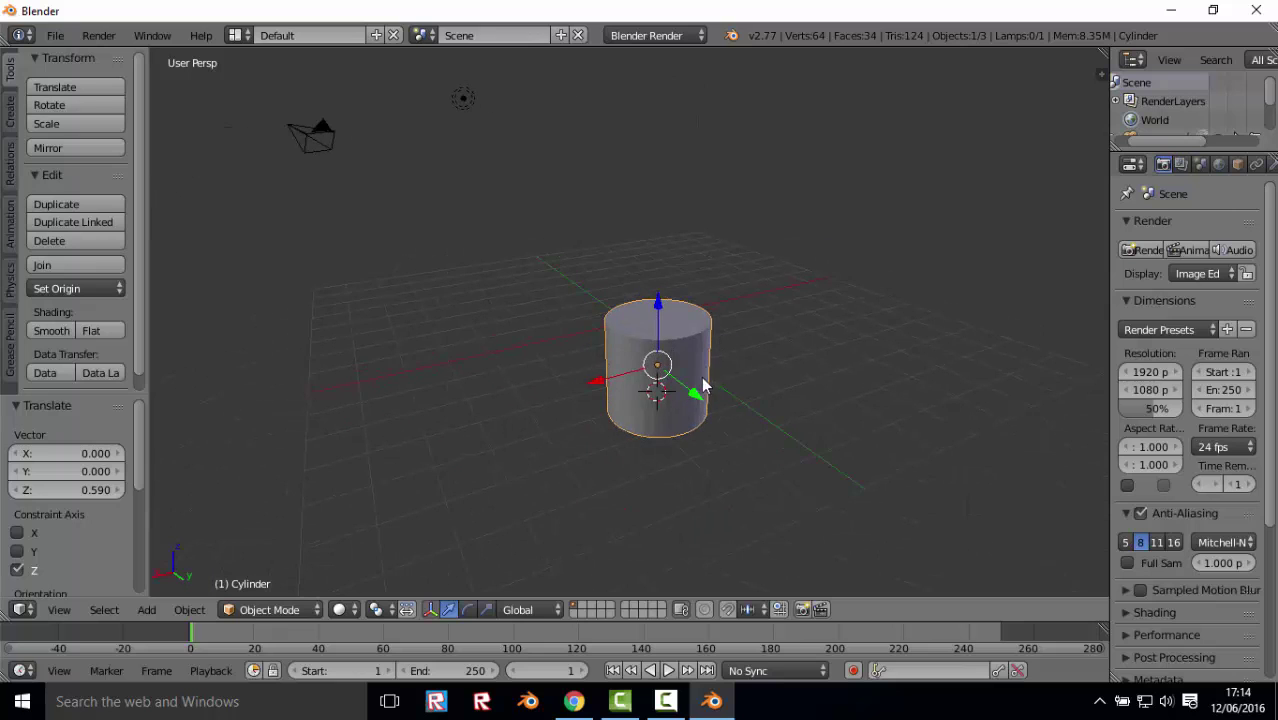
- Shift the cylinder along the Y, X and Y axes
{"action": "key", "text": "g"}
{"action": "key", "text": "y"}
{"action": "left_click", "coordinate": [556, 343]}
{"action": "key", "text": "g"}
{"action": "key", "text": "x"}
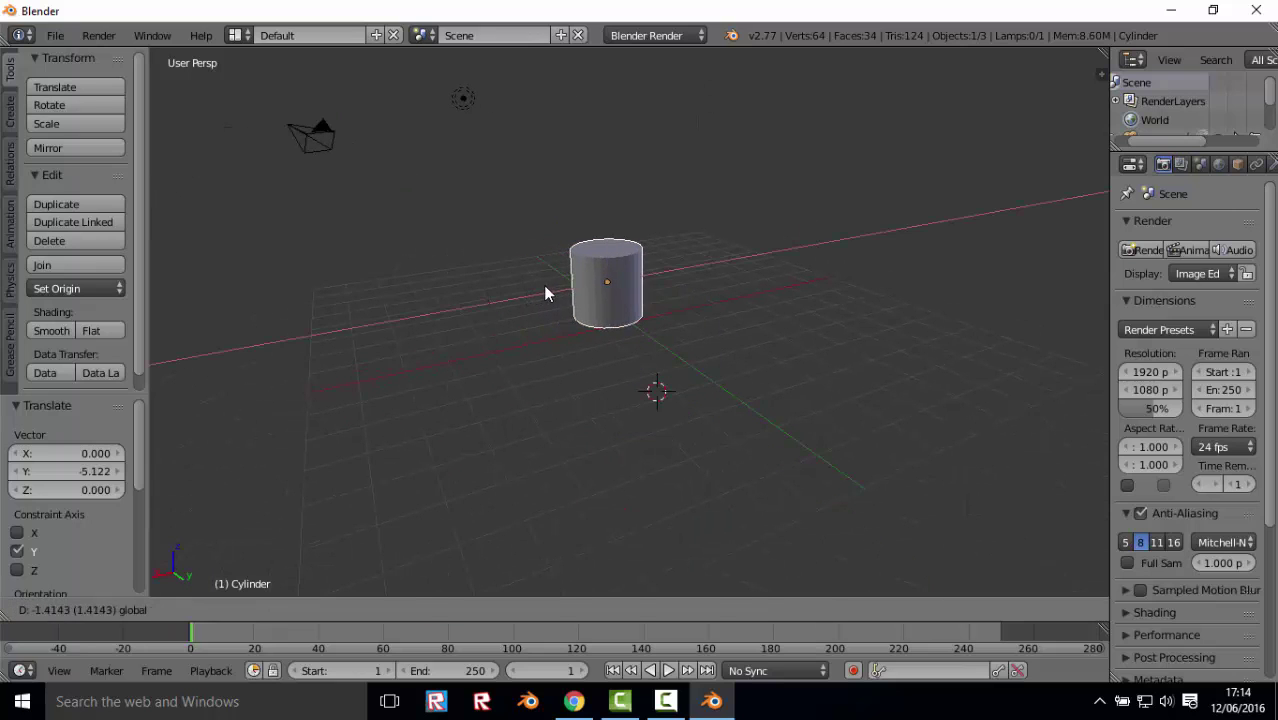
{"action": "left_click", "coordinate": [555, 290]}
{"action": "key", "text": "g"}
{"action": "key", "text": "y"}
{"action": "left_click", "coordinate": [640, 310]}
{"action": "scroll", "coordinate": [646, 294], "scroll_direction": "up", "scroll_amount": 3}
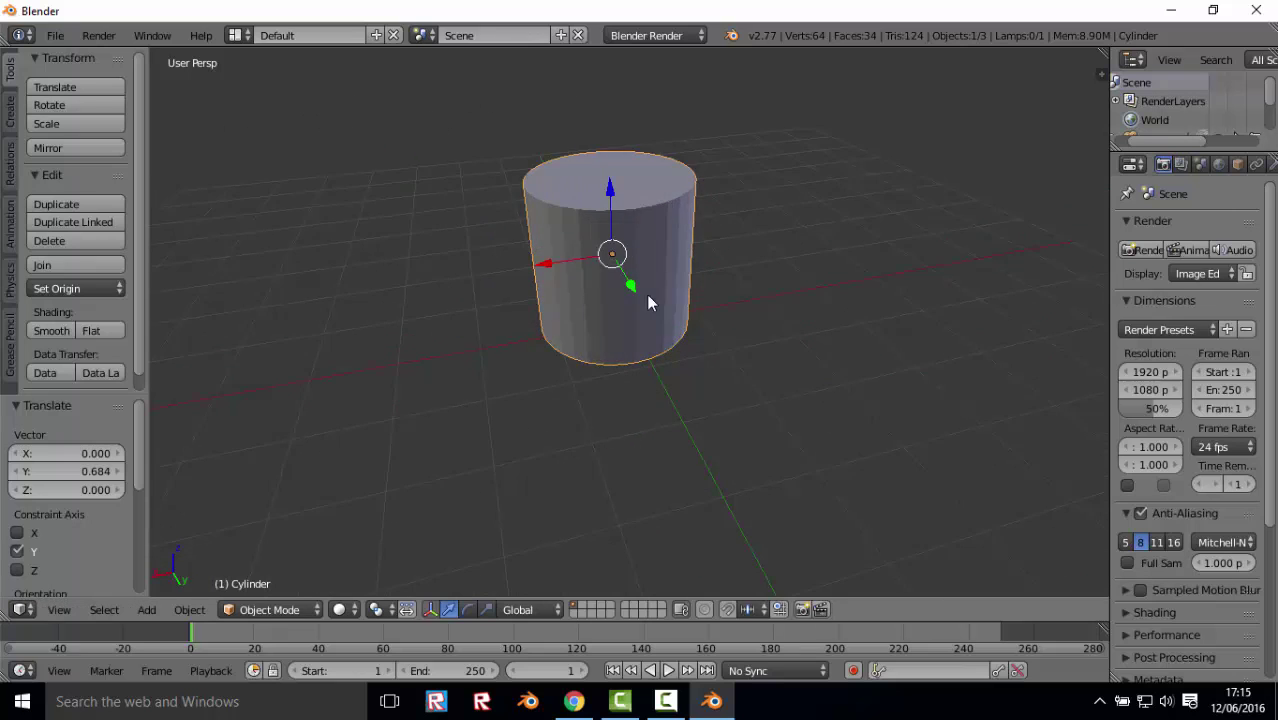
{"action": "mouse_move", "coordinate": [646, 294]}
{"action": "middle_mouse_down"}
{"action": "mouse_move", "coordinate": [876, 328]}
{"action": "mouse_move", "coordinate": [199, 265]}
{"action": "mouse_move", "coordinate": [151, 333]}
{"action": "mouse_move", "coordinate": [1064, 362]}
{"action": "middle_mouse_up"}
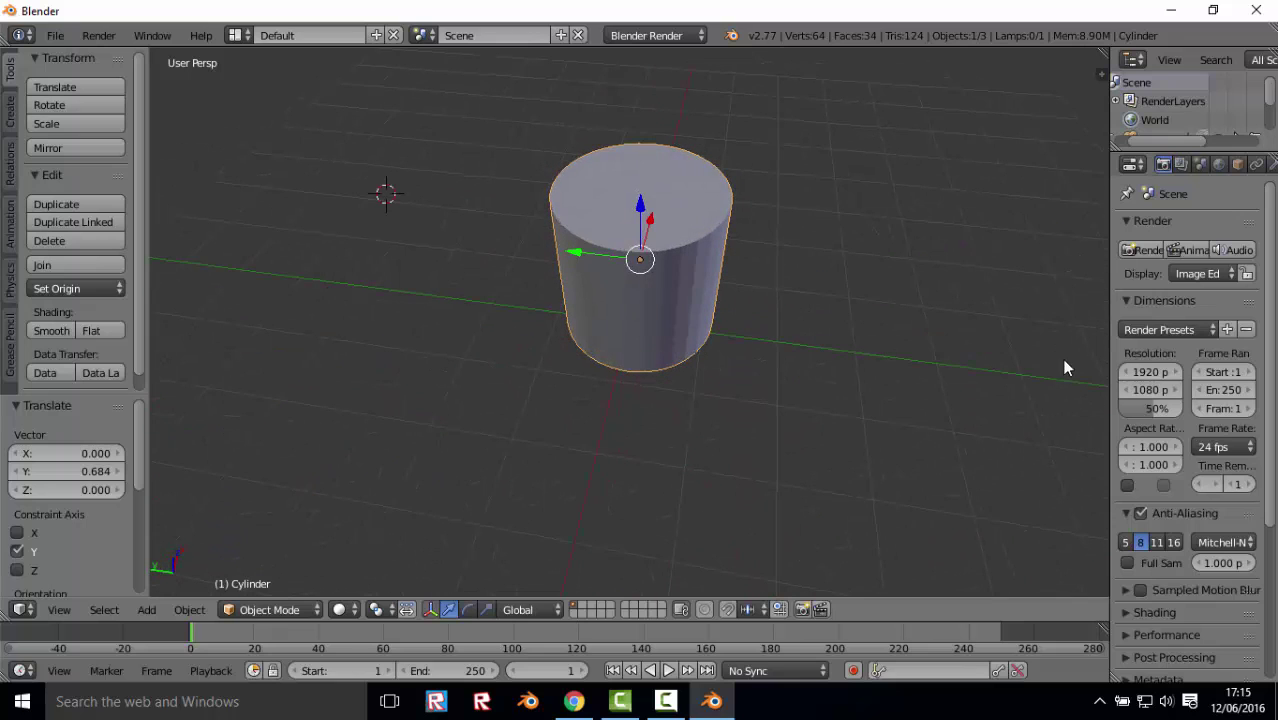
{"action": "left_click", "coordinate": [55, 36]}
{"action": "mouse_move", "coordinate": [130, 392]}
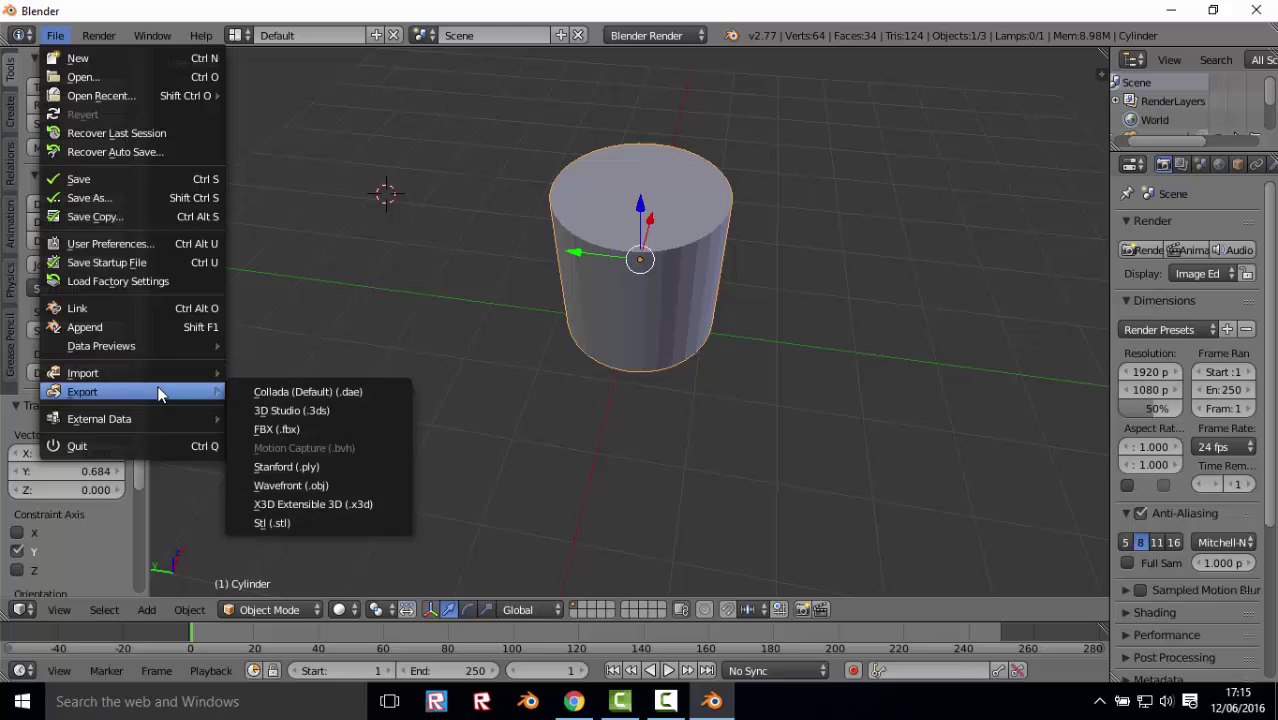
- Save the FBX export under the name Cylinder.fbx in Documents
{"action": "left_click", "coordinate": [277, 432]}
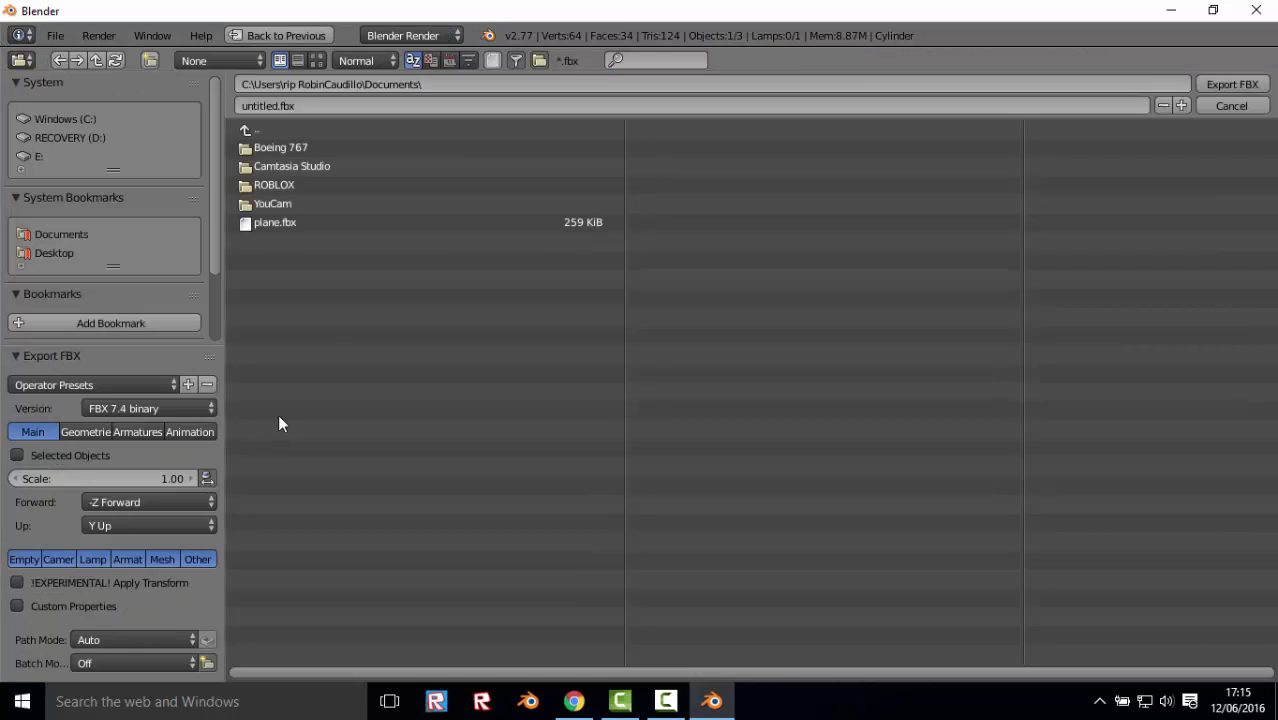
{"action": "left_click", "coordinate": [285, 105]}
{"action": "type", "text": "Cylinde"}
{"action": "type", "text": "r"}
{"action": "key", "text": "Return"}
{"action": "left_click", "coordinate": [1245, 90]}
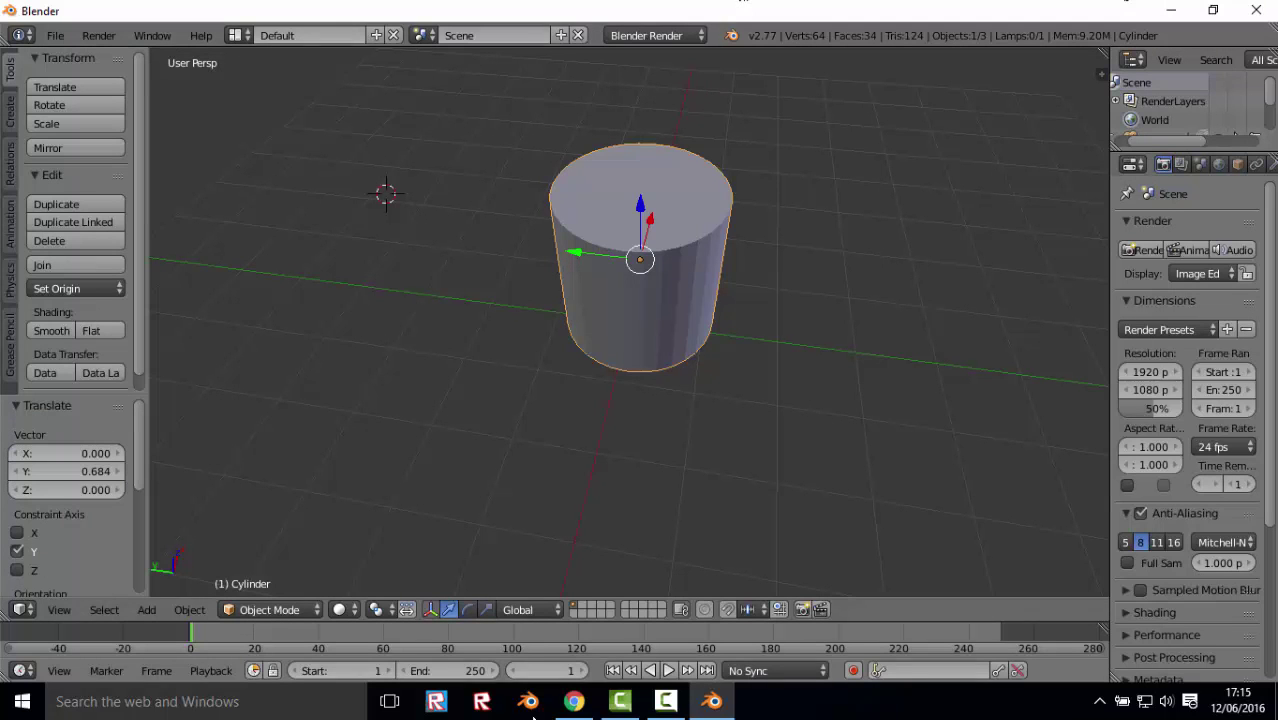
- Minimise Blender, dismiss ROBLOX Studio's Auto-Save Recovery, and open a Baseplate place
{"action": "left_click", "coordinate": [1175, 11]}
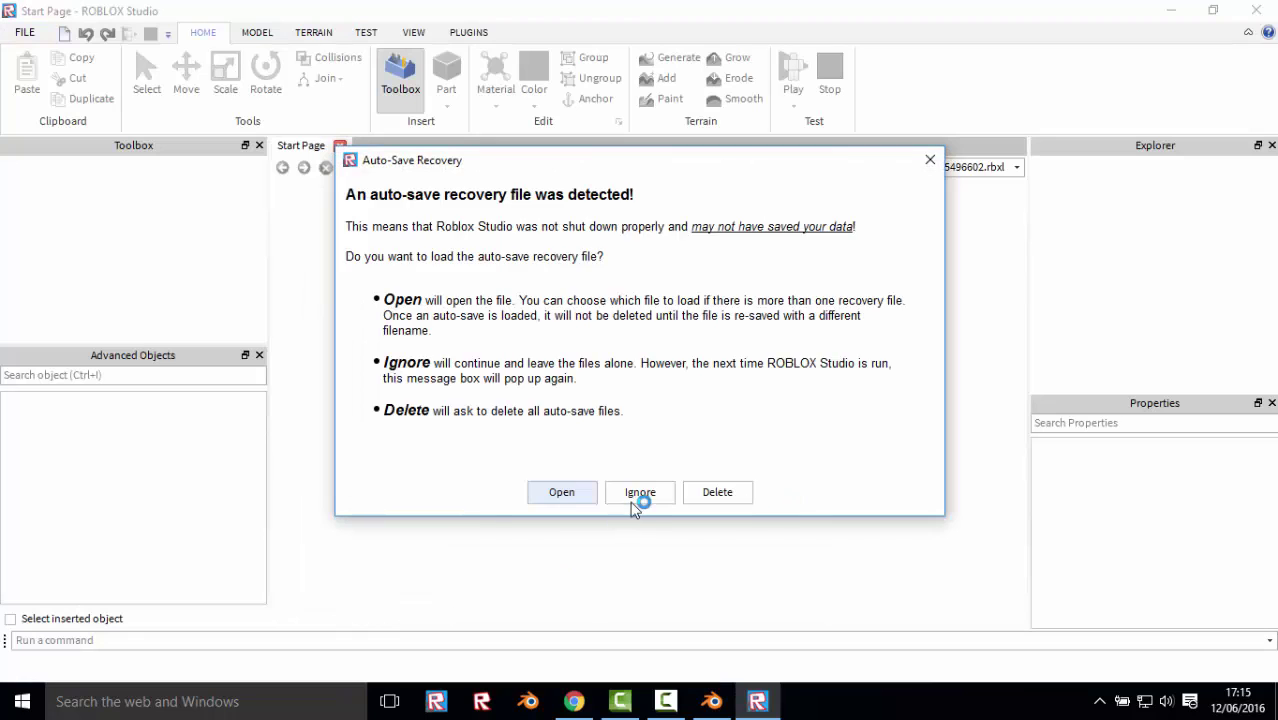
{"action": "left_click", "coordinate": [632, 500]}
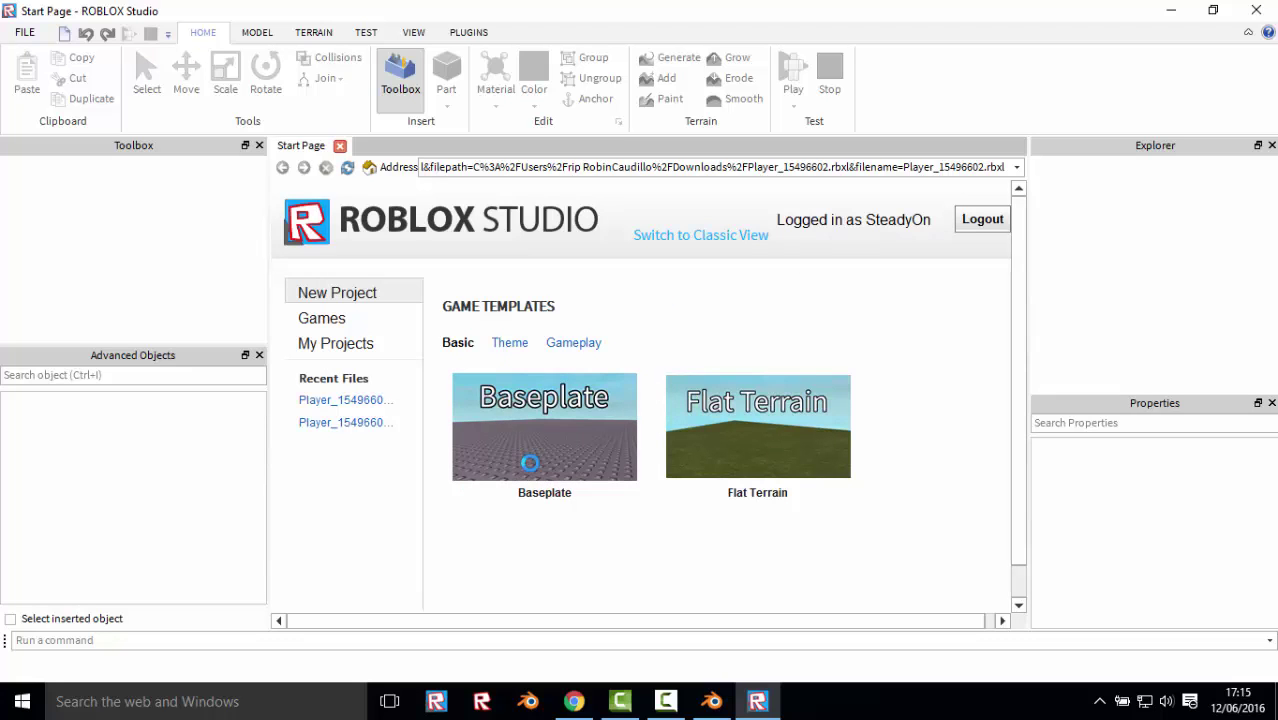
{"action": "left_click", "coordinate": [539, 498]}
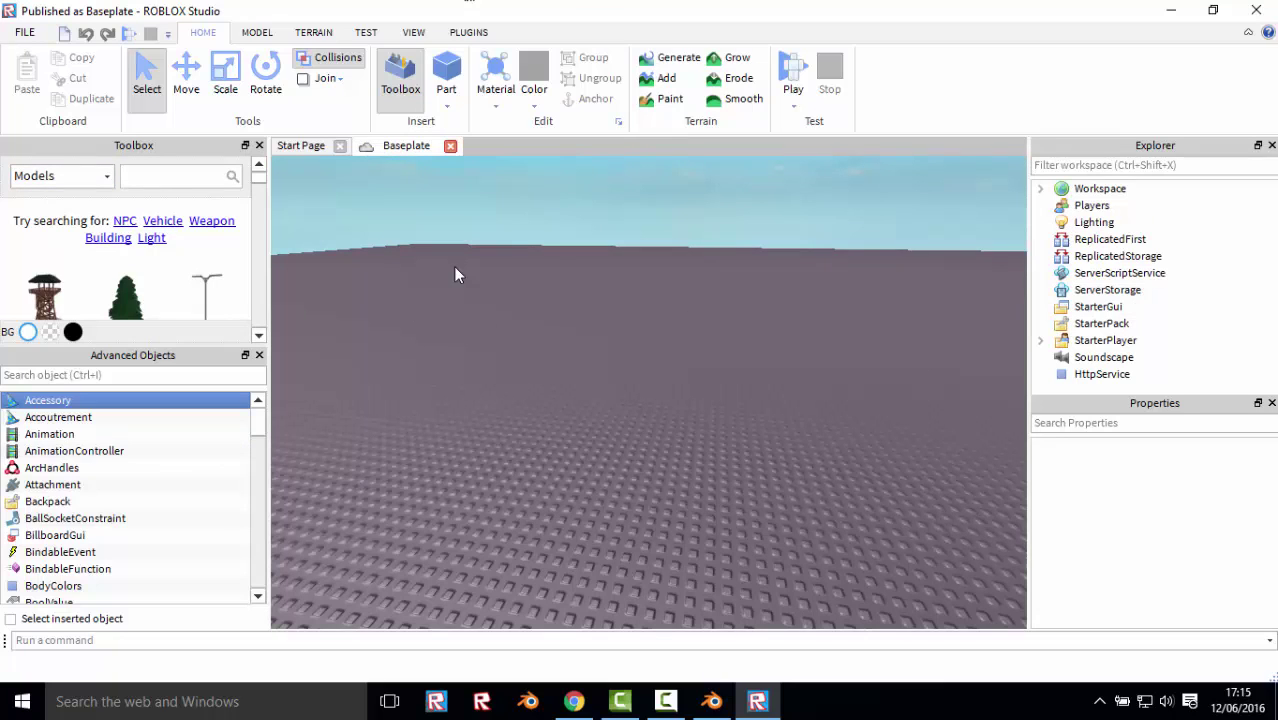
- Find MeshPart by searching 'mesh' in Advanced Objects and drop it onto the baseplate
{"action": "left_click", "coordinate": [260, 30]}
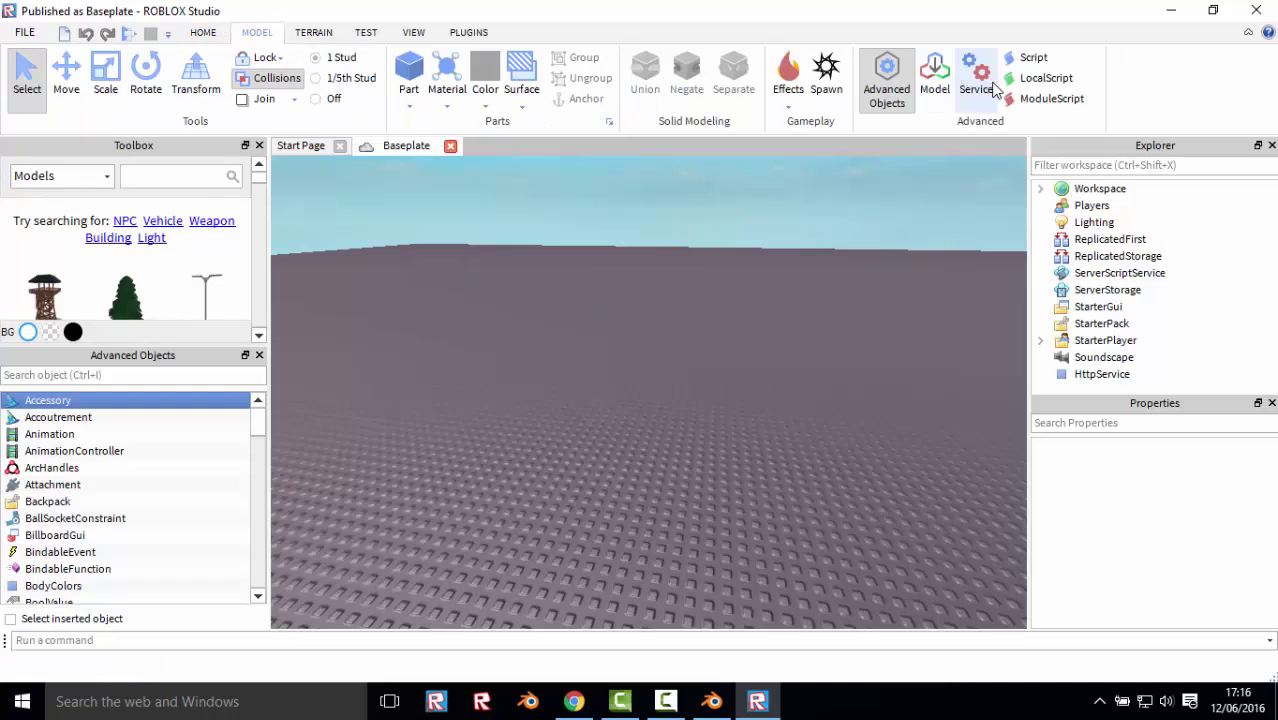
{"action": "left_click", "coordinate": [886, 95]}
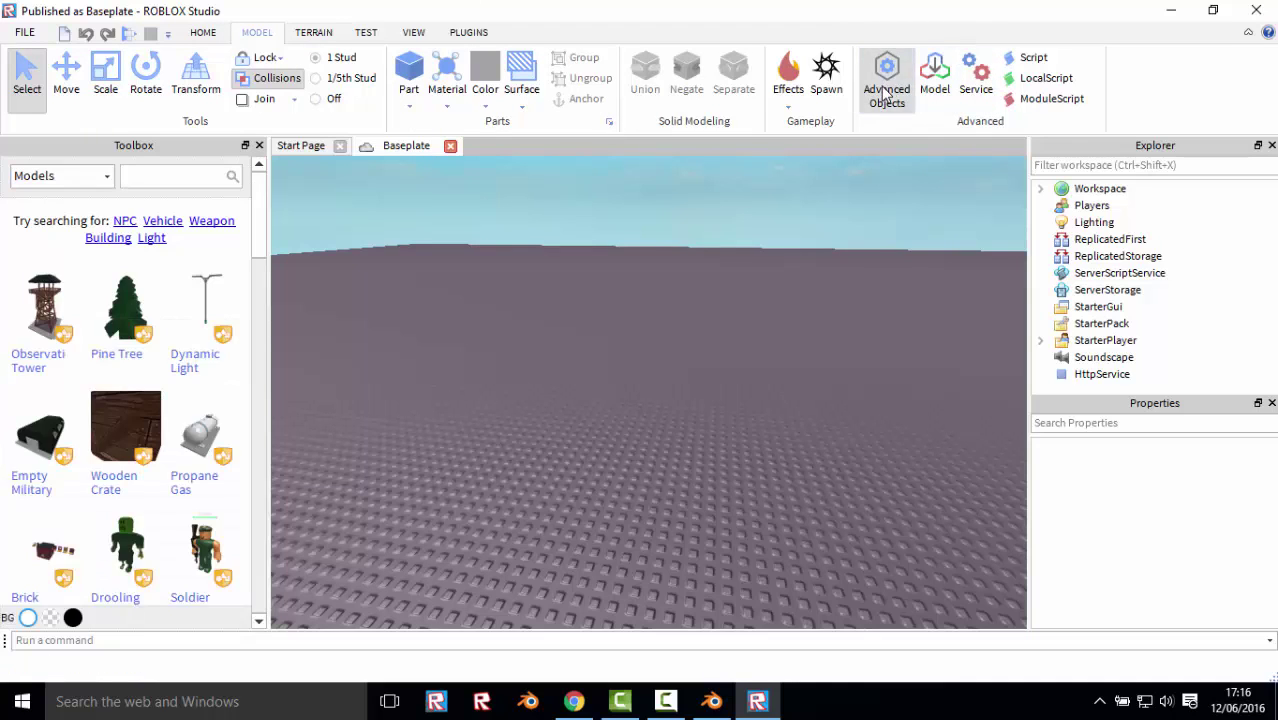
{"action": "left_click", "coordinate": [224, 374]}
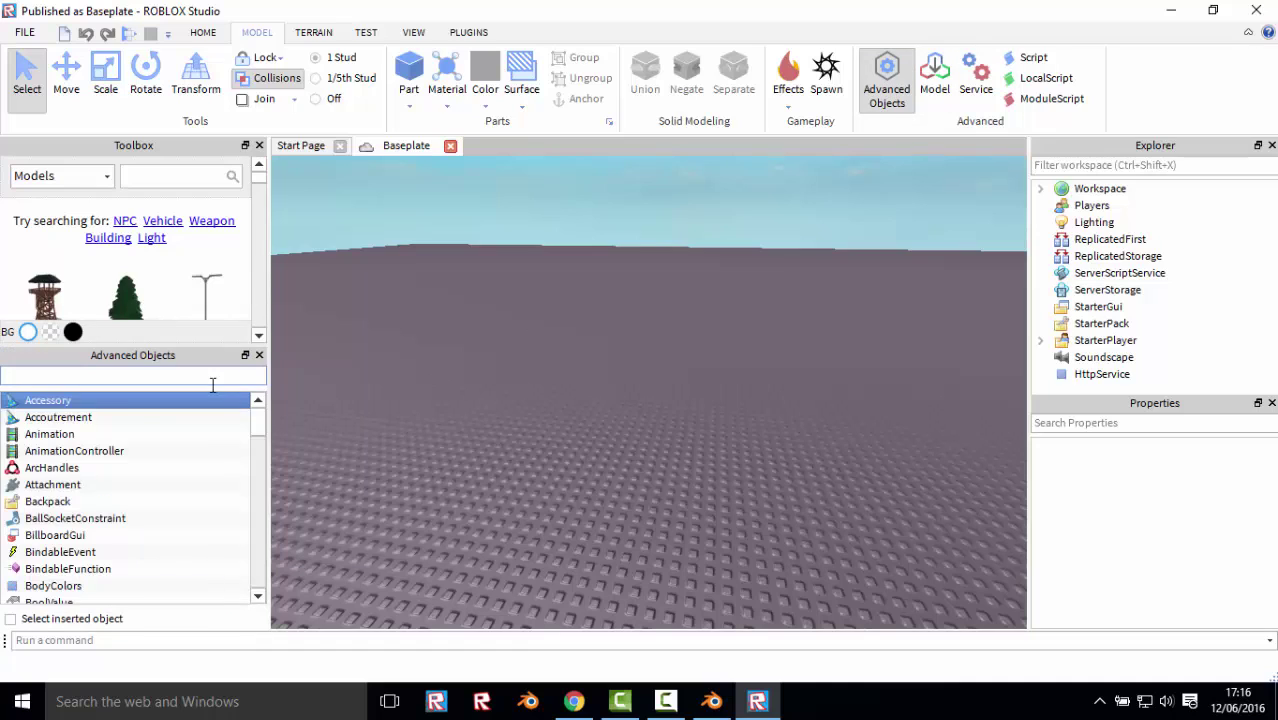
{"action": "type", "text": "mesh"}
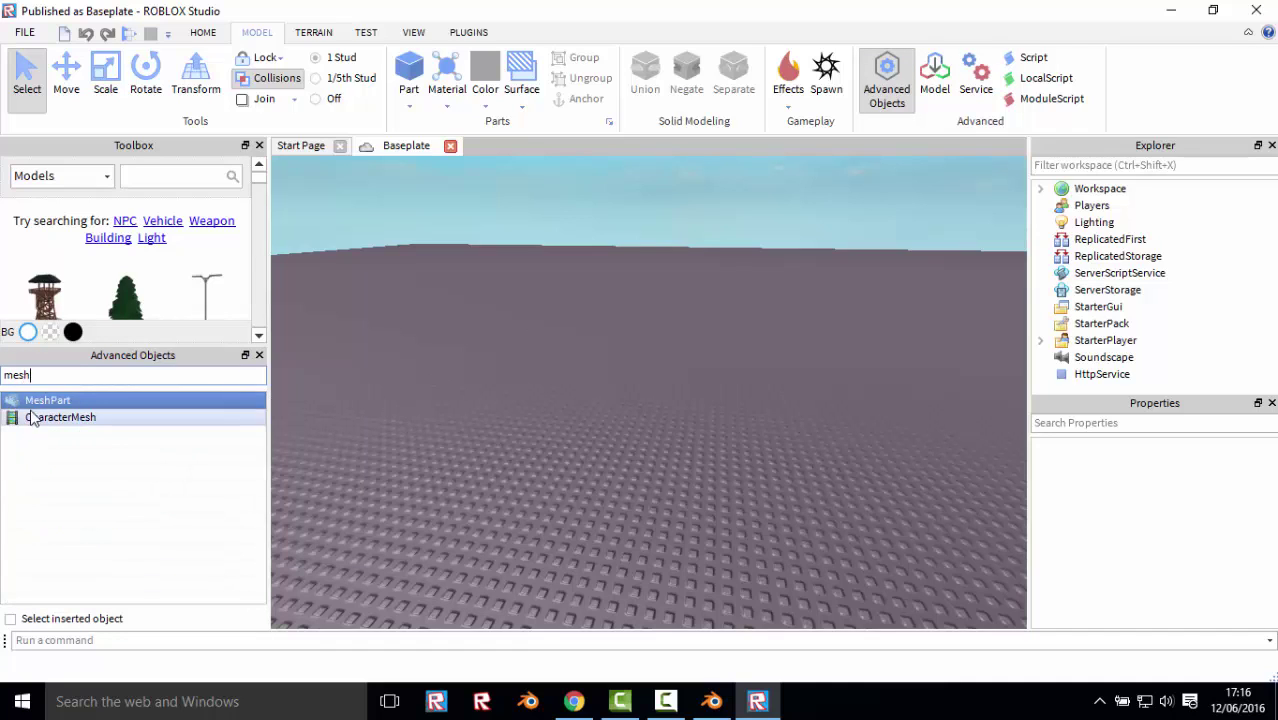
{"action": "left_click", "coordinate": [31, 402]}
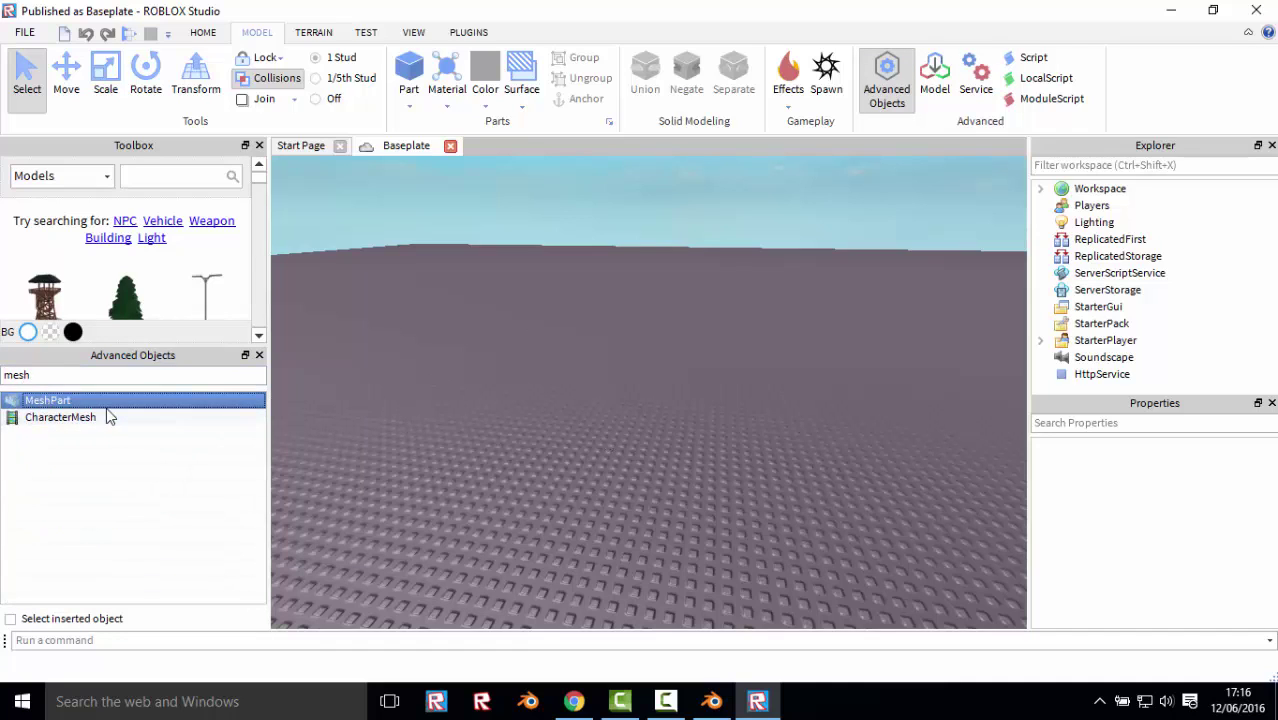
{"action": "left_click_drag", "start_coordinate": [277, 402], "coordinate": [580, 420]}
{"action": "left_click", "coordinate": [714, 520]}
{"action": "right_click_drag", "start_coordinate": [714, 520], "coordinate": [717, 519]}
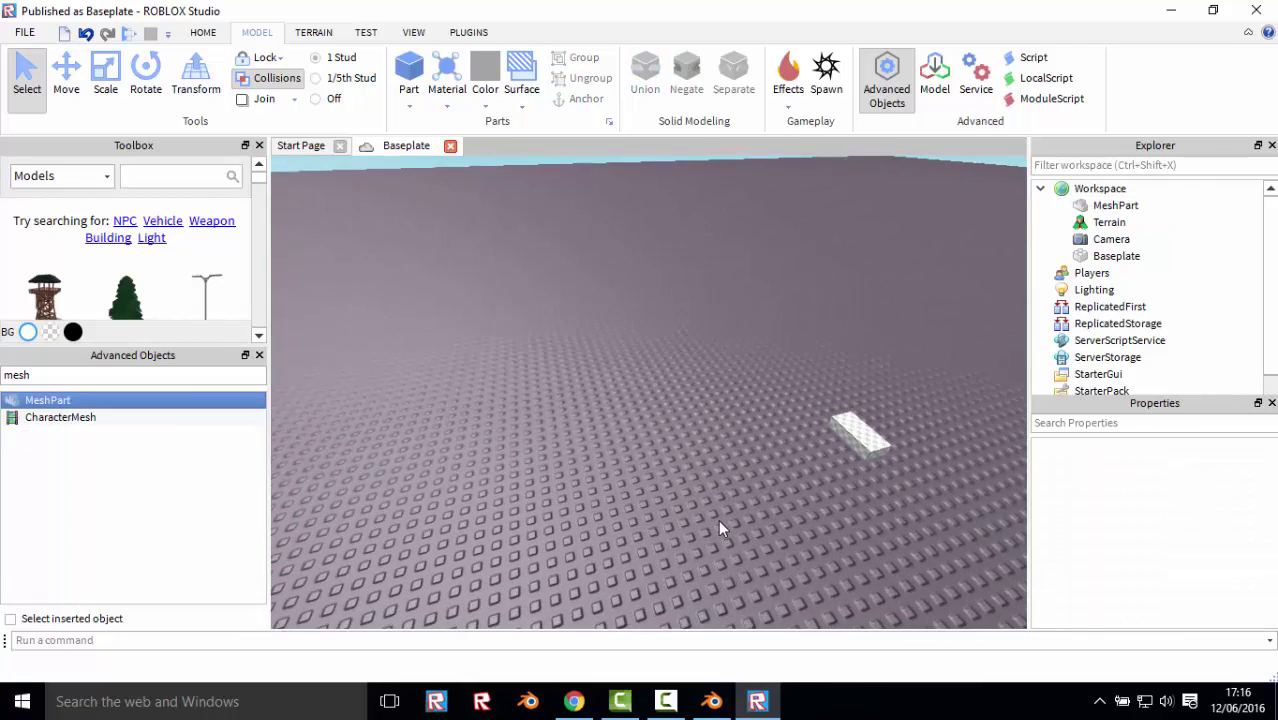
{"action": "scroll", "coordinate": [717, 519], "scroll_direction": "up", "scroll_amount": 5}
- Check the MeshPart's empty MeshID and TextureID in Properties
{"action": "left_click", "coordinate": [565, 462]}
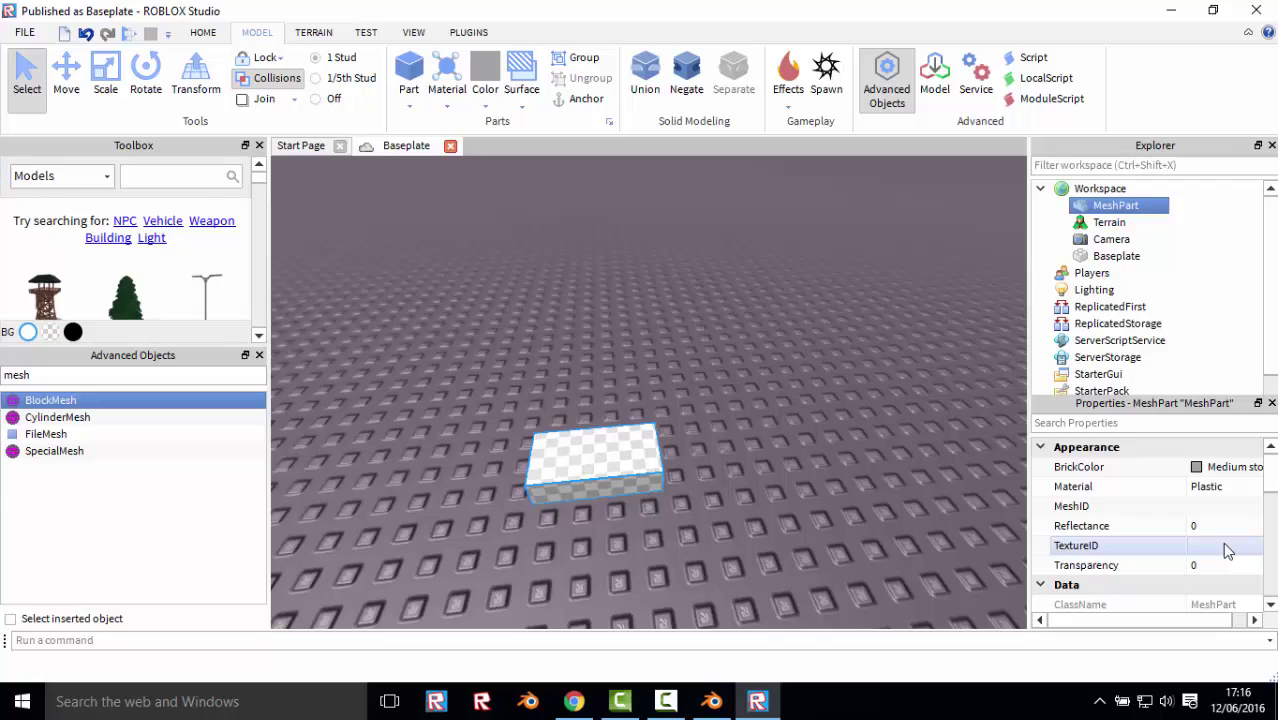
{"action": "scroll", "coordinate": [1222, 542], "scroll_direction": "down", "scroll_amount": 1}
{"action": "left_click", "coordinate": [1219, 490]}
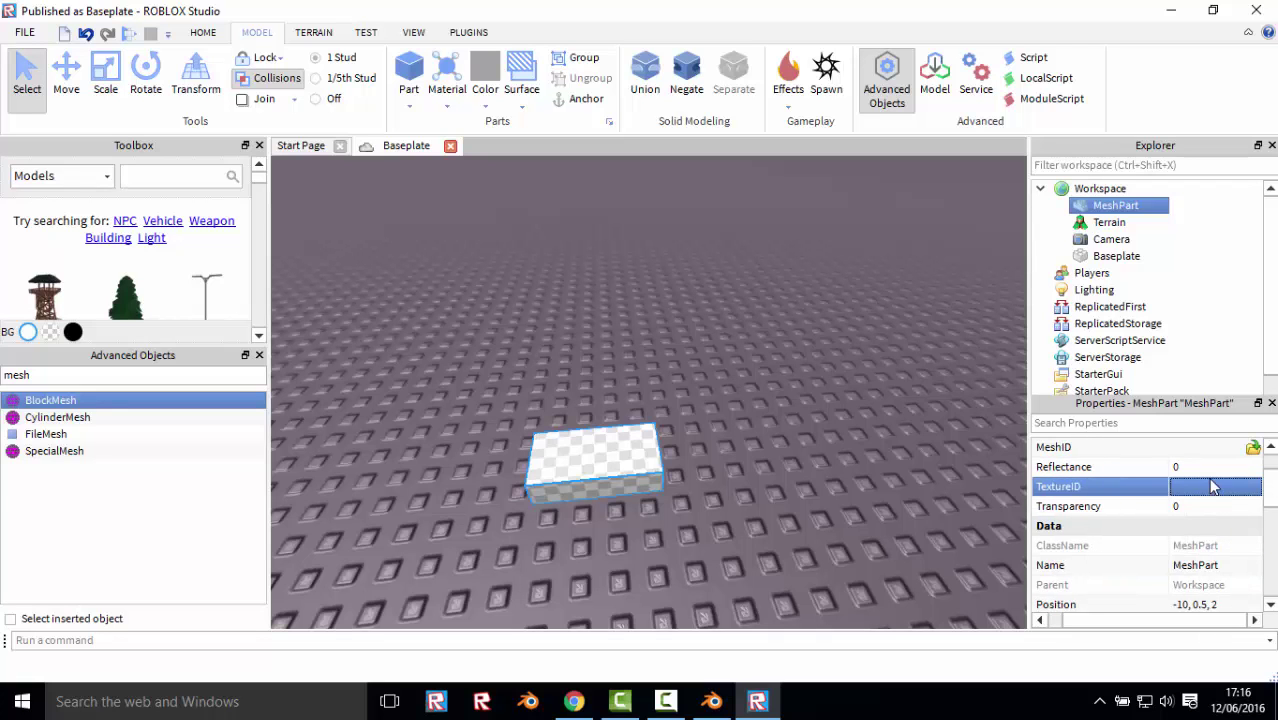
{"action": "scroll", "coordinate": [1218, 508], "scroll_direction": "up", "scroll_amount": 1}
{"action": "left_click", "coordinate": [650, 271]}
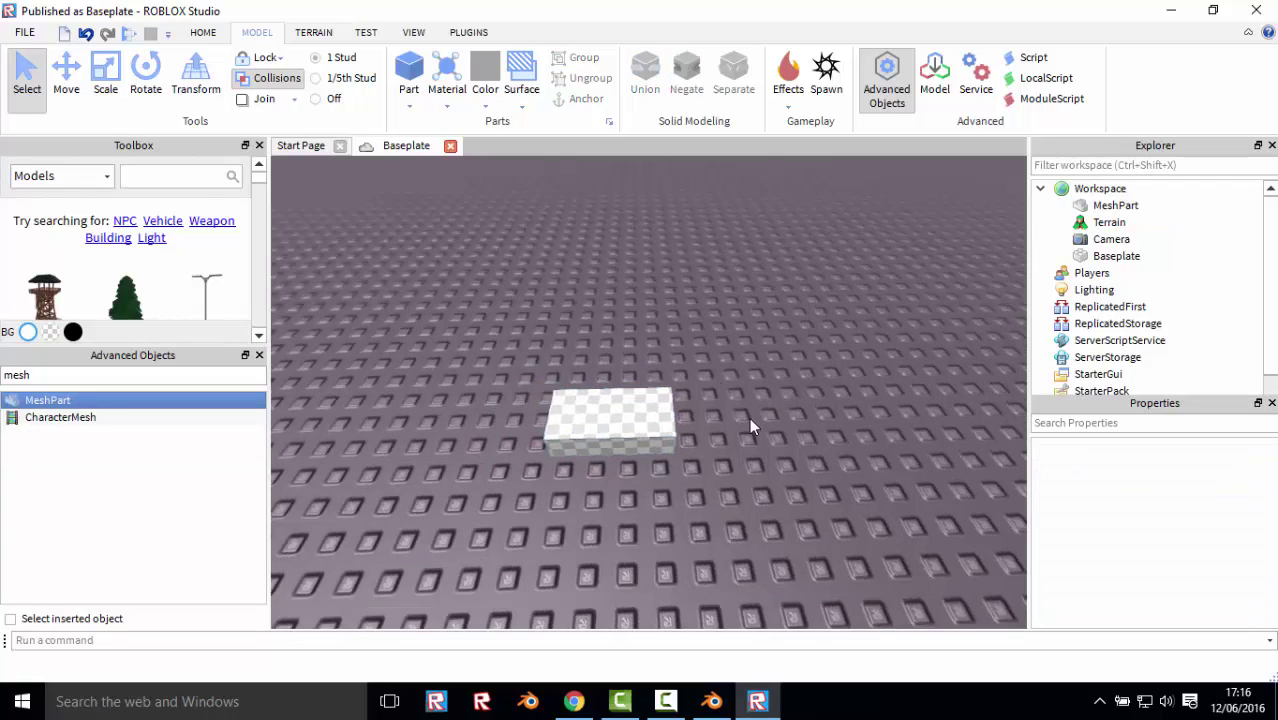
{"action": "scroll", "coordinate": [750, 417], "scroll_direction": "up", "scroll_amount": 2}
{"action": "scroll", "coordinate": [752, 416], "scroll_direction": "up", "scroll_amount": 3}
{"action": "scroll", "coordinate": [755, 414], "scroll_direction": "down", "scroll_amount": 5}
- Switch to the Scale tool (Ctrl+3) and reselect the MeshPart
{"action": "left_click_drag", "start_coordinate": [750, 419], "coordinate": [432, 342]}
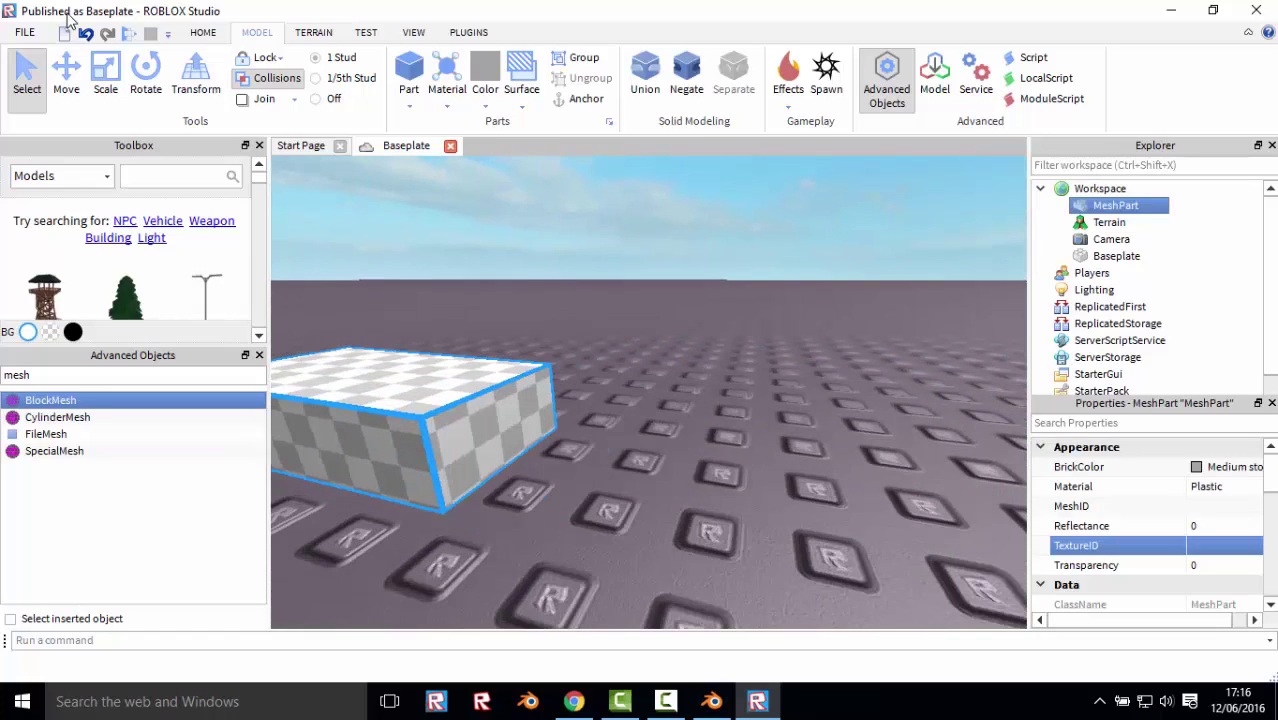
{"action": "key", "text": "ctrl+4"}
{"action": "key", "text": "ctrl+3"}
{"action": "right_click_drag", "start_coordinate": [432, 350], "coordinate": [850, 524]}
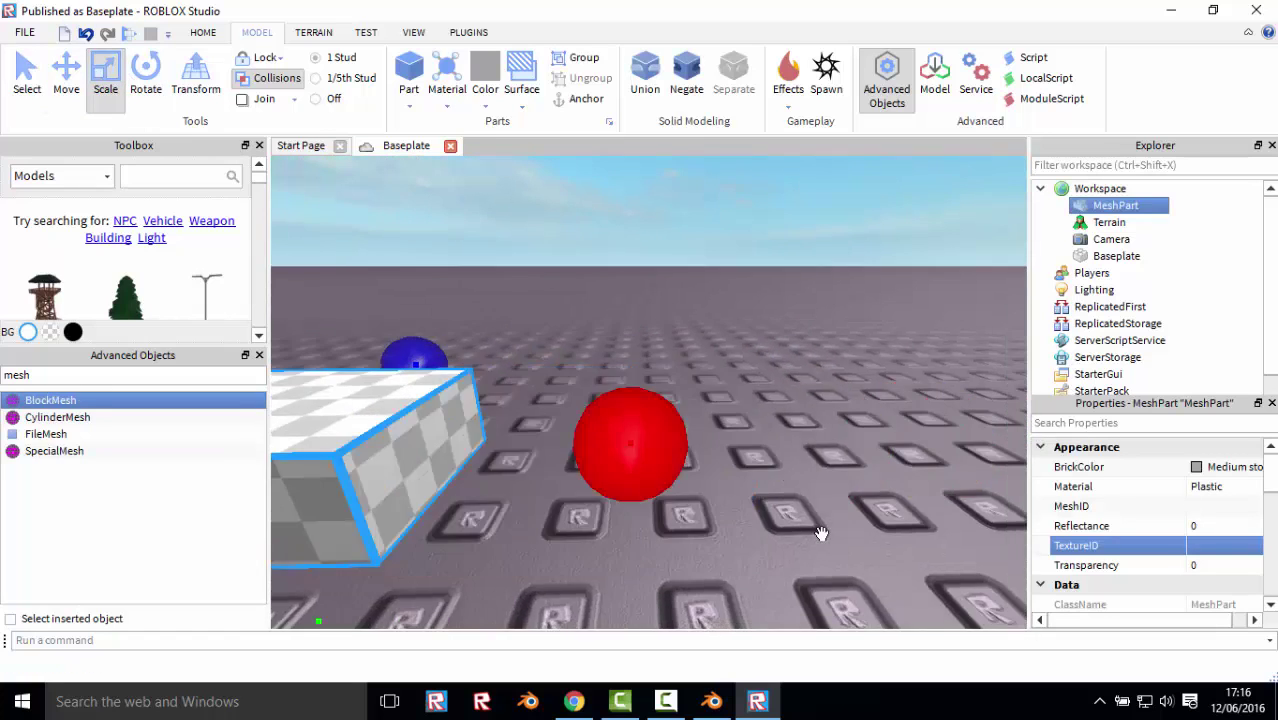
{"action": "left_click", "coordinate": [850, 524]}
{"action": "scroll", "coordinate": [777, 448], "scroll_direction": "up", "scroll_amount": 2}
{"action": "left_click", "coordinate": [777, 448]}
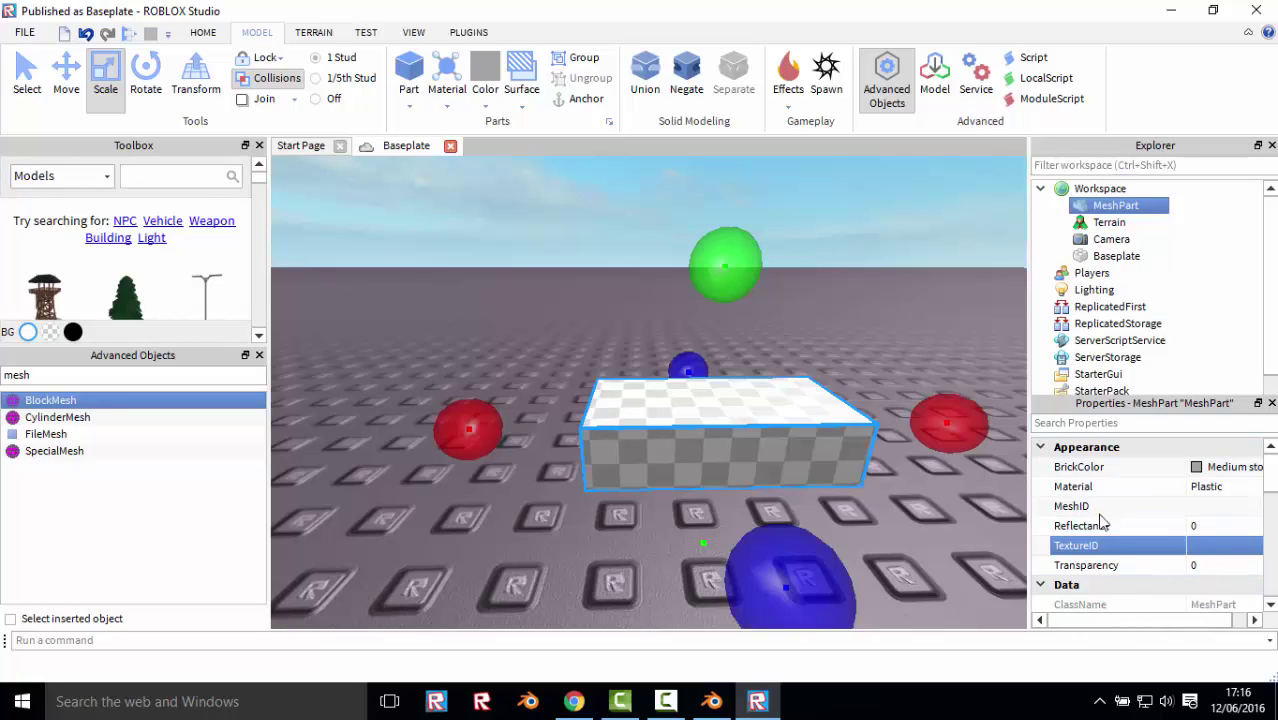
{"action": "left_click", "coordinate": [1025, 466]}
{"action": "left_click", "coordinate": [651, 484]}
- Load Cylinder.fbx as the MeshPart's MeshID from the Properties panel
{"action": "left_click", "coordinate": [414, 34]}
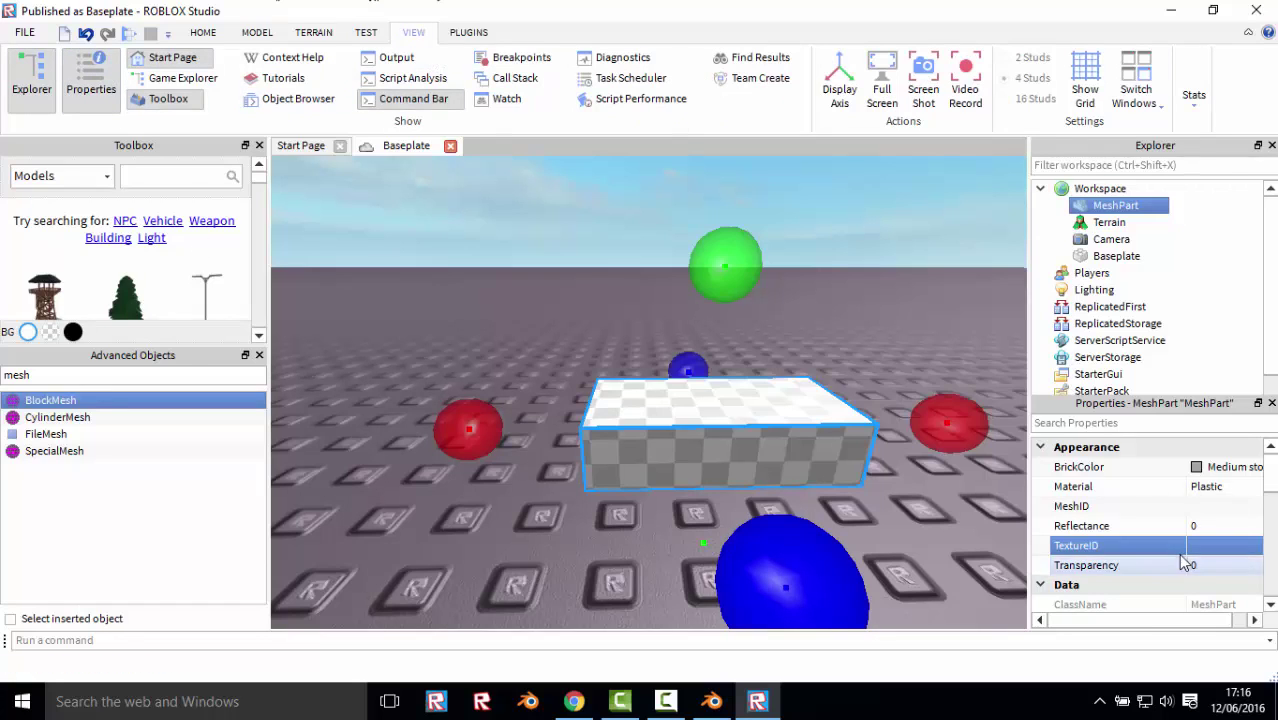
{"action": "left_click", "coordinate": [1163, 620]}
{"action": "left_click", "coordinate": [1188, 616]}
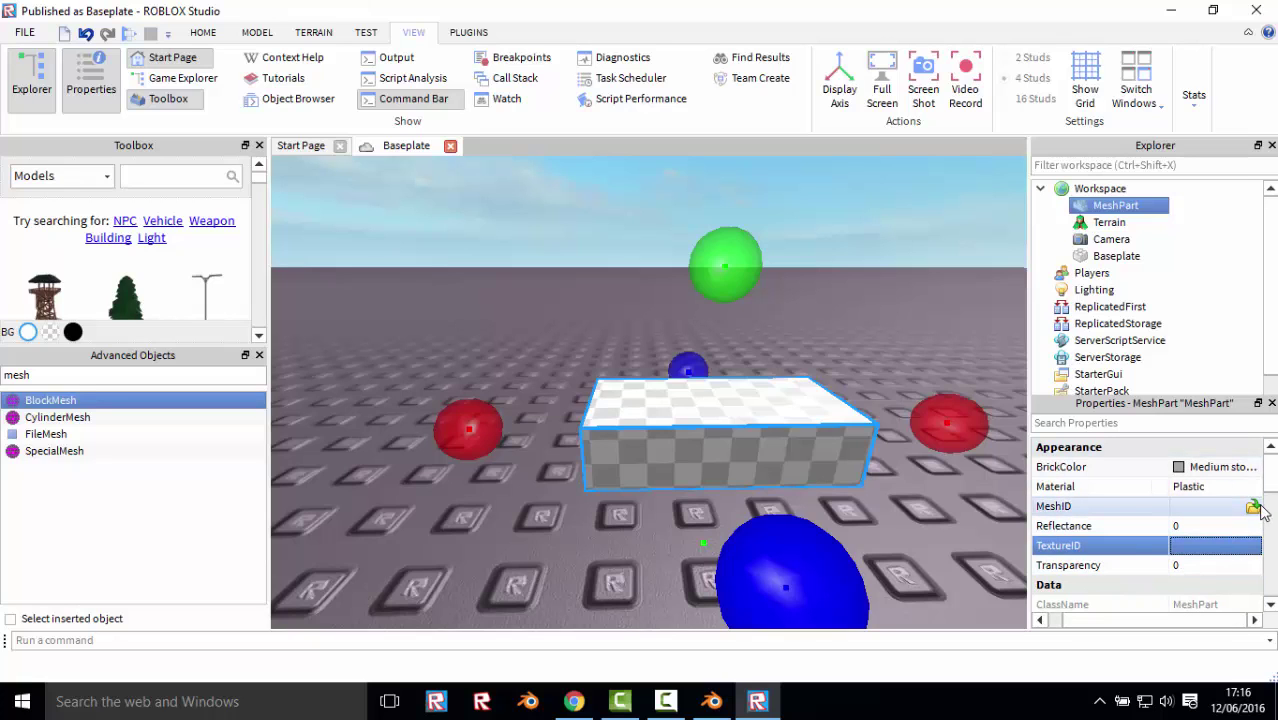
{"action": "left_click", "coordinate": [1254, 508]}
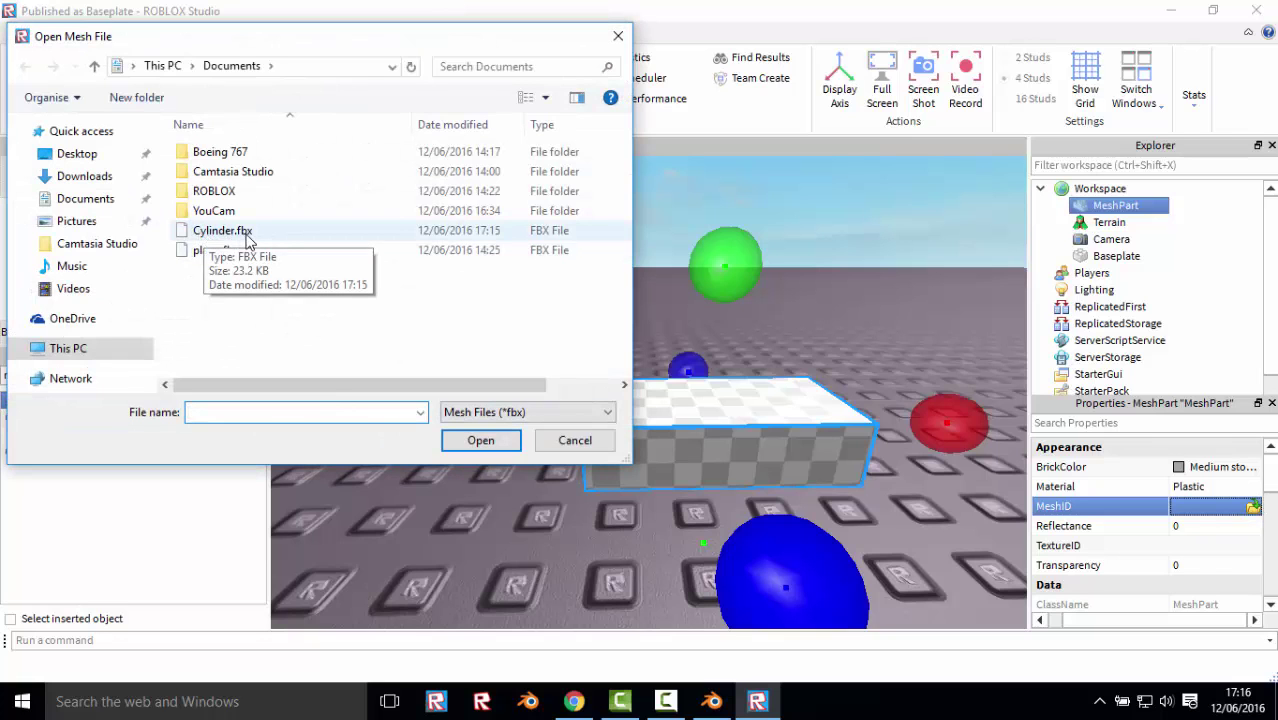
{"action": "double_click", "coordinate": [244, 238]}
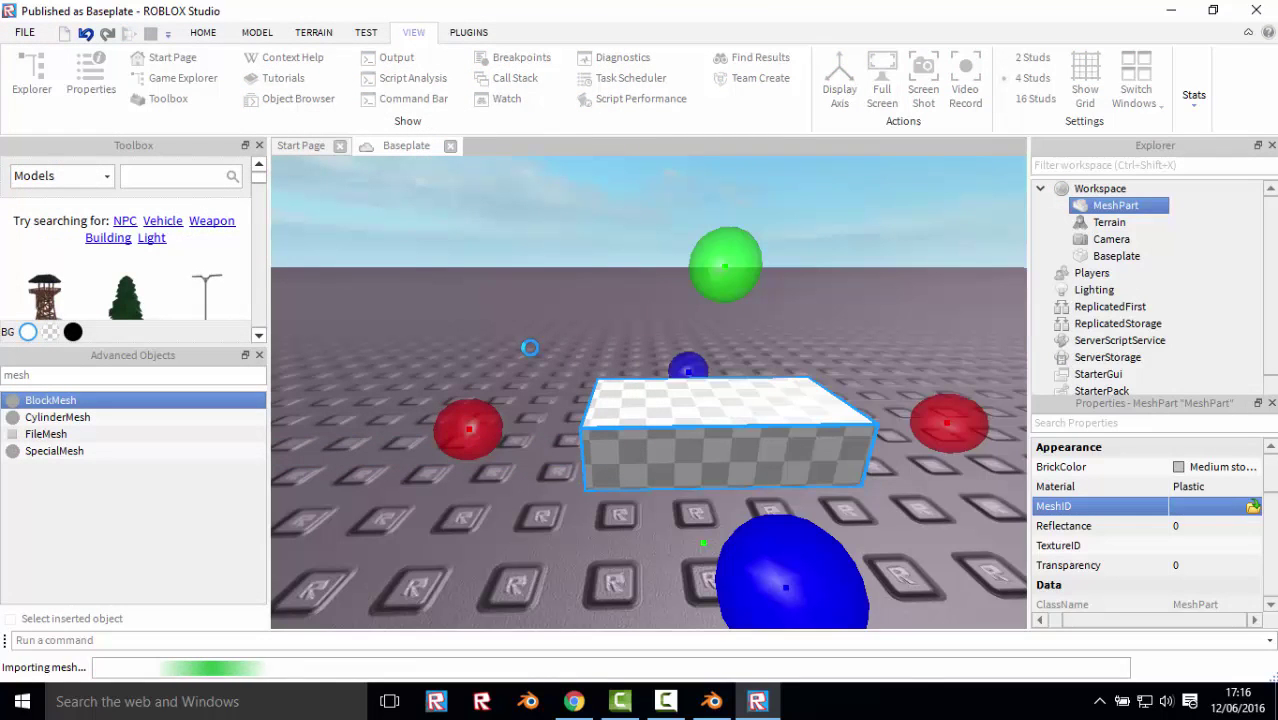
- Frame and inspect the grey cylinder MeshPart, briefly trying the Move tool
{"action": "key", "text": "f"}
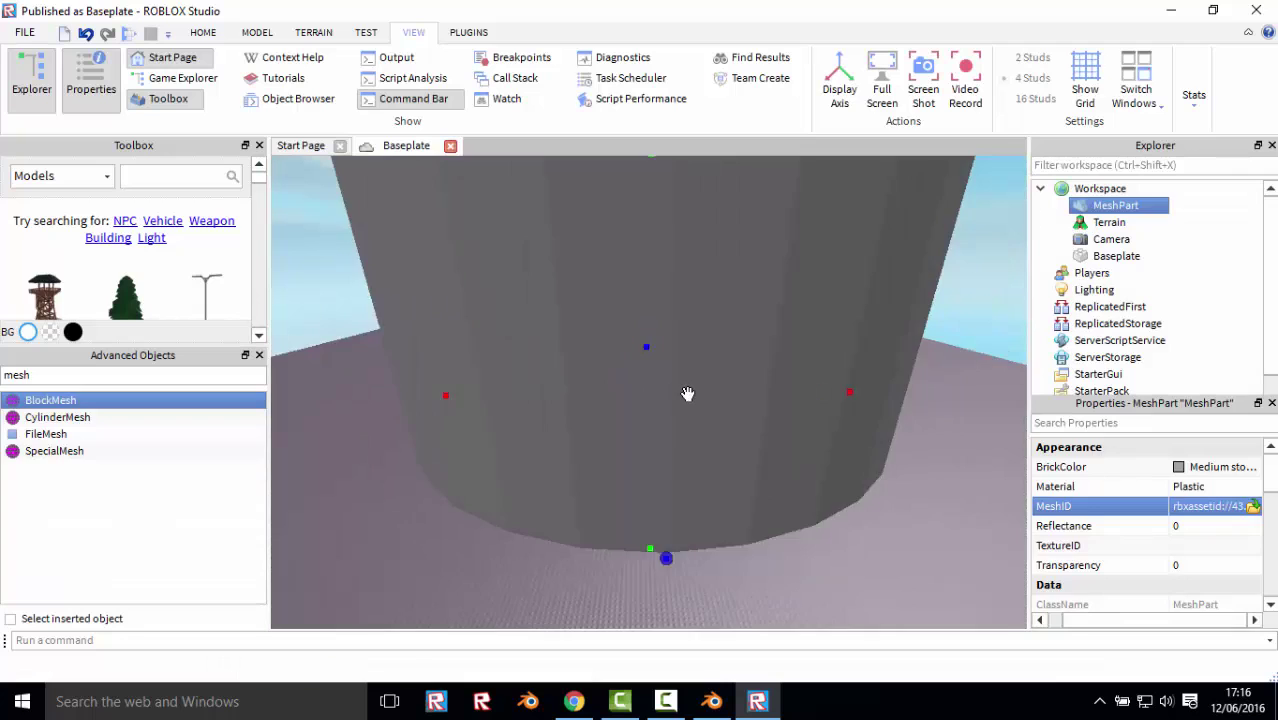
{"action": "left_click", "coordinate": [203, 32]}
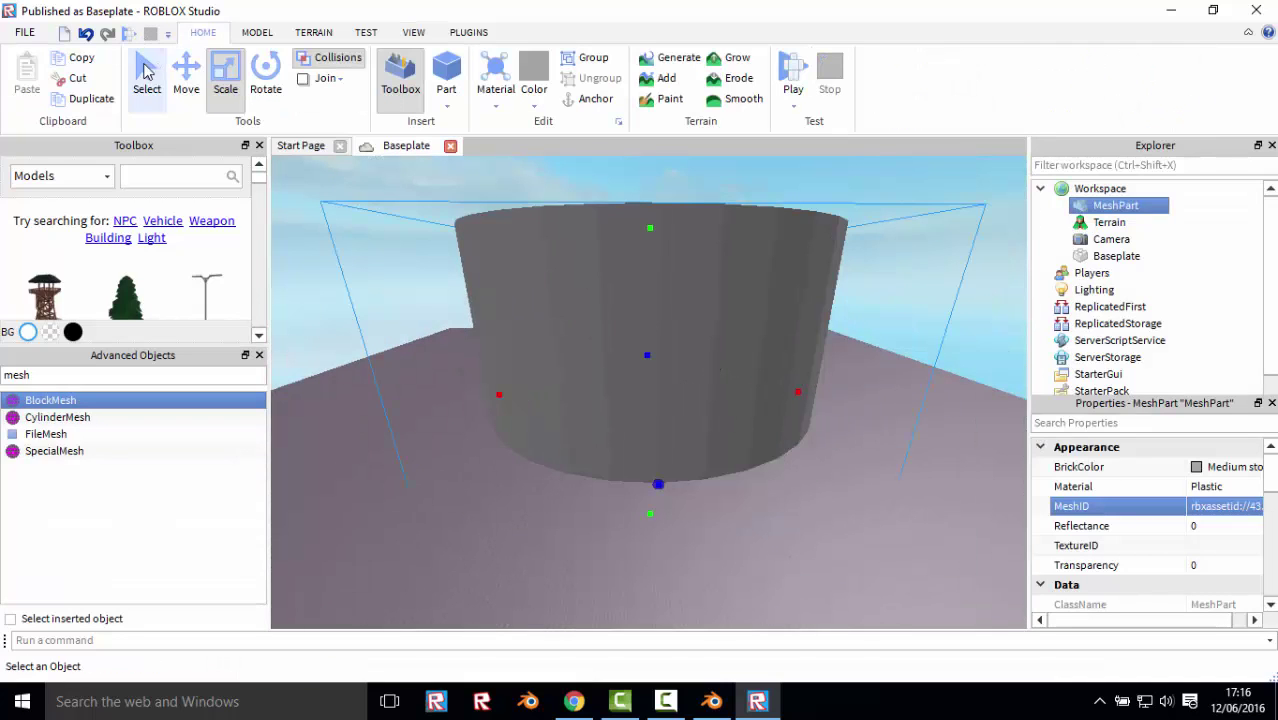
{"action": "left_click", "coordinate": [186, 75]}
{"action": "scroll", "coordinate": [601, 236], "scroll_direction": "down", "scroll_amount": 3}
{"action": "scroll", "coordinate": [605, 203], "scroll_direction": "up", "scroll_amount": 3}
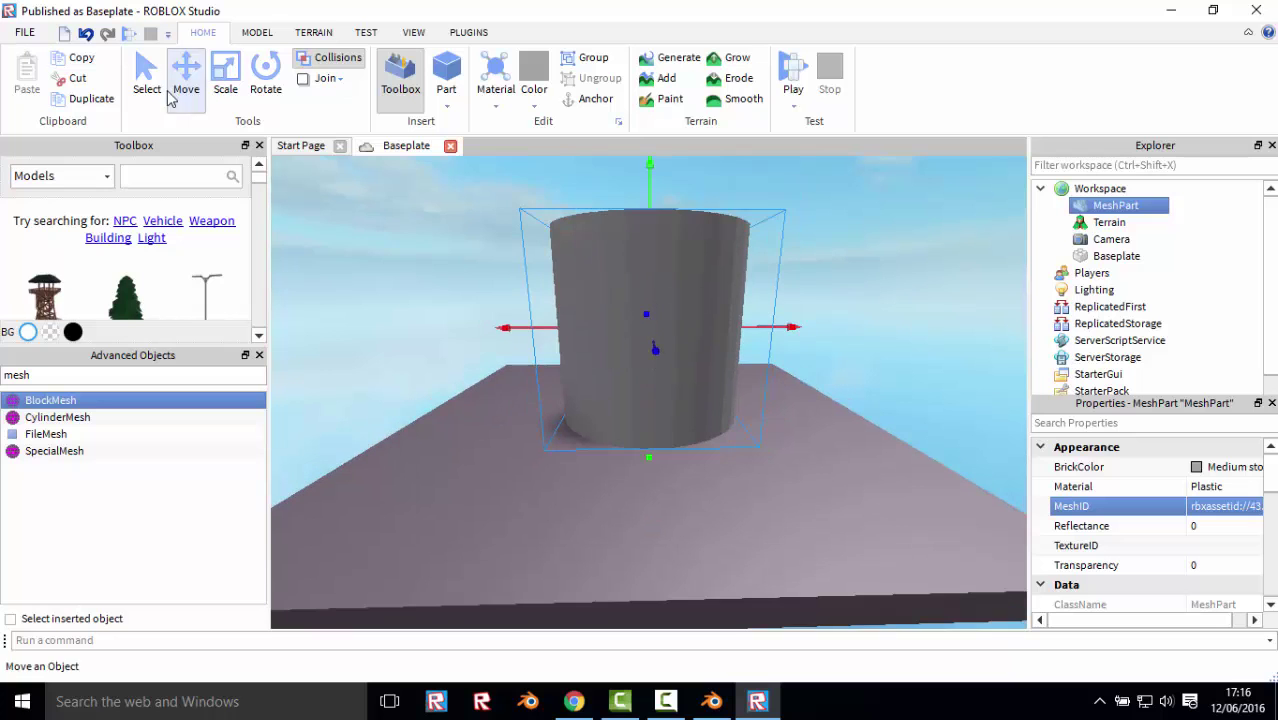
{"action": "key", "text": "ctrl+1"}
{"action": "scroll", "coordinate": [573, 442], "scroll_direction": "up", "scroll_amount": 2}
{"action": "scroll", "coordinate": [760, 514], "scroll_direction": "down", "scroll_amount": 2}
{"action": "left_click", "coordinate": [760, 514]}
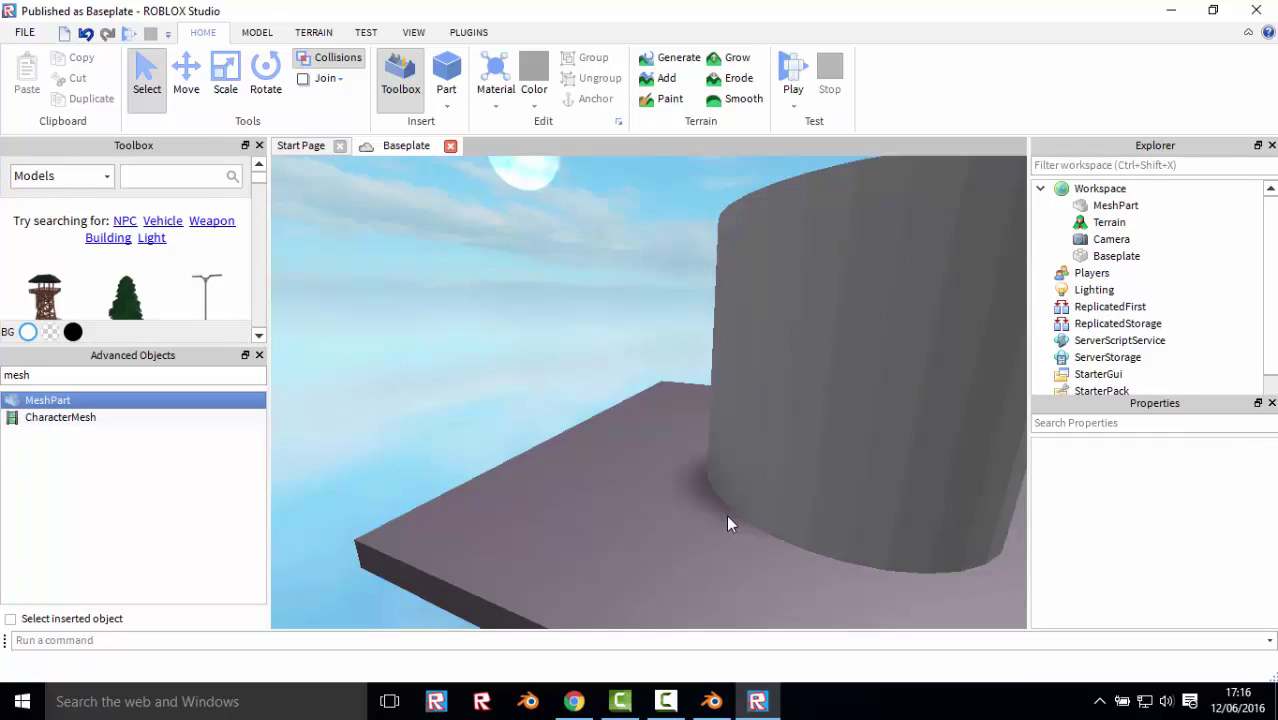
{"action": "mouse_move", "coordinate": [726, 514]}
{"action": "right_mouse_down"}
{"action": "mouse_move", "coordinate": [698, 442]}
{"action": "mouse_move", "coordinate": [636, 513]}
{"action": "mouse_move", "coordinate": [632, 482]}
{"action": "mouse_move", "coordinate": [645, 477]}
{"action": "mouse_move", "coordinate": [633, 483]}
{"action": "right_mouse_up"}
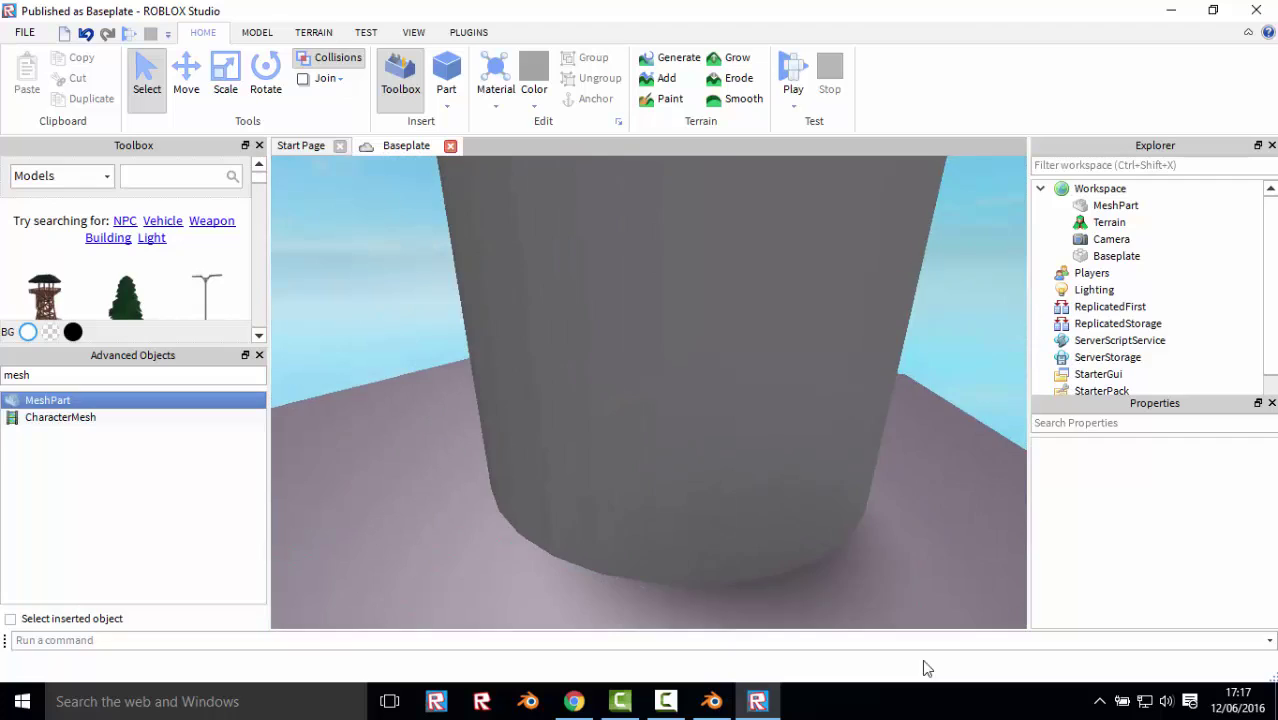
- Select the cylinder MeshPart and delete it from the Workspace
{"action": "left_click", "coordinate": [711, 701]}
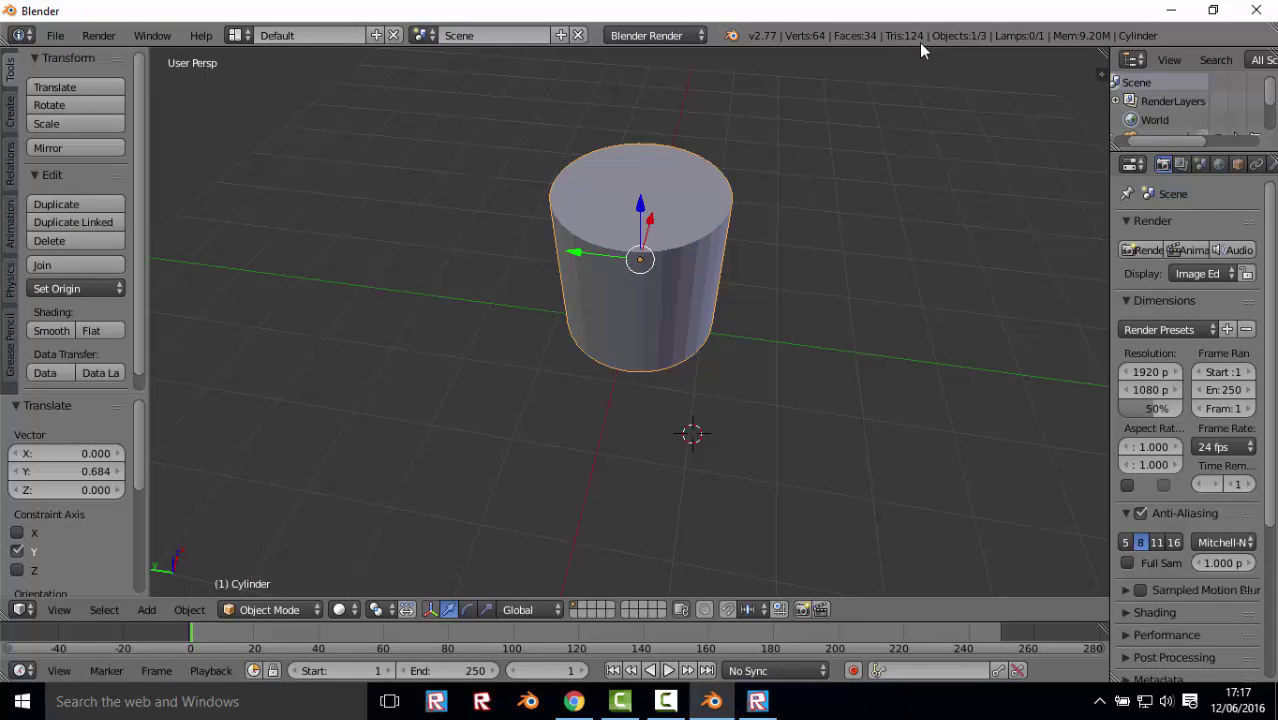
{"action": "left_click", "coordinate": [757, 701]}
{"action": "scroll", "coordinate": [735, 279], "scroll_direction": "down", "scroll_amount": 3}
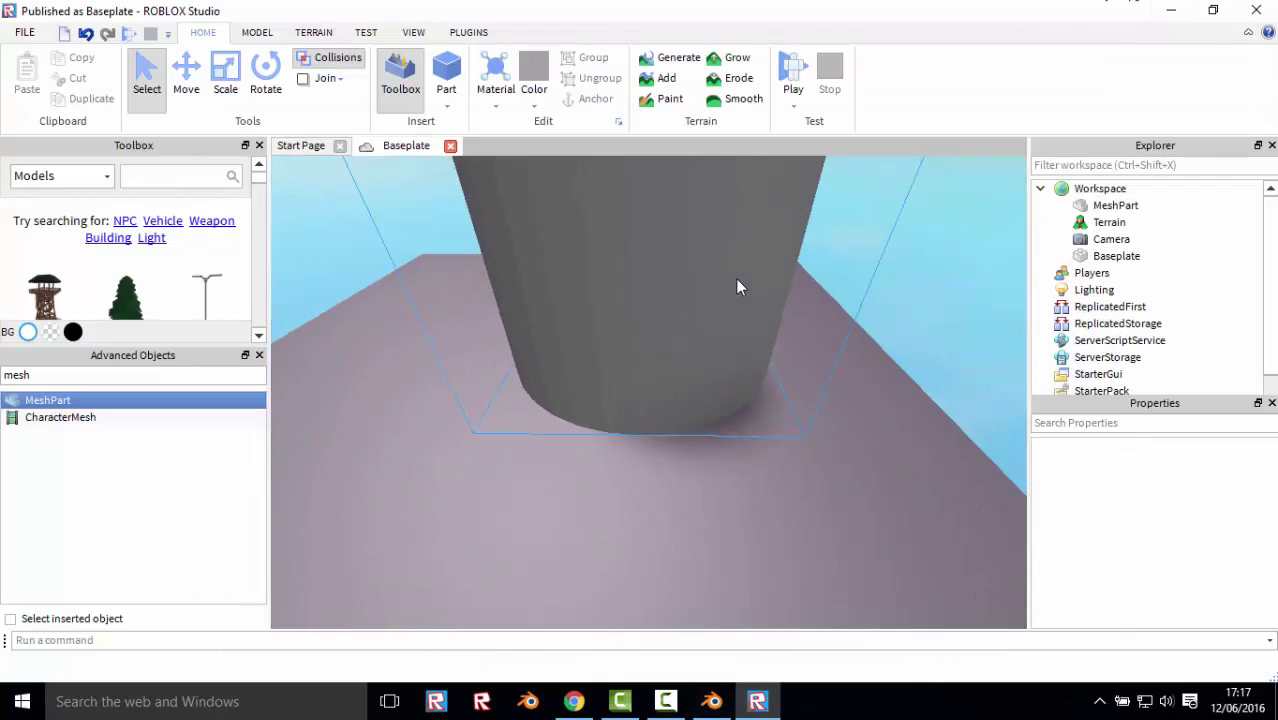
{"action": "scroll", "coordinate": [627, 326], "scroll_direction": "down", "scroll_amount": 3}
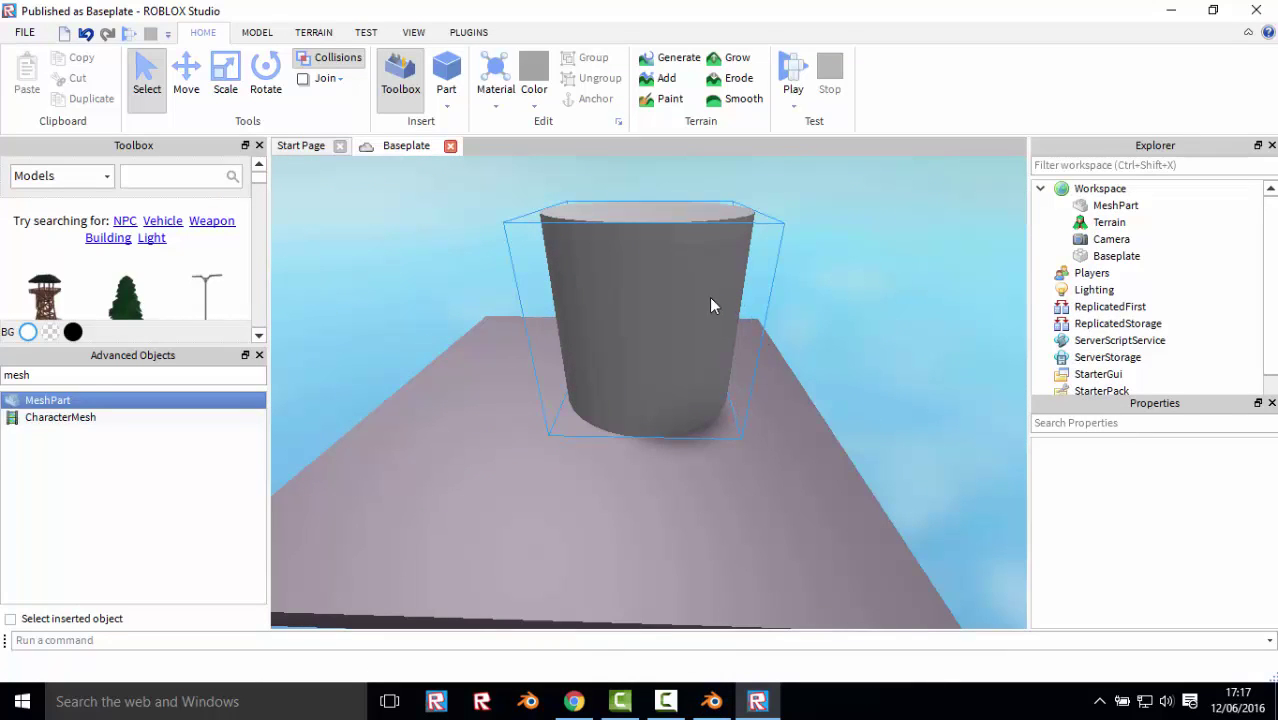
{"action": "left_click", "coordinate": [725, 396]}
{"action": "key", "text": "Delete"}
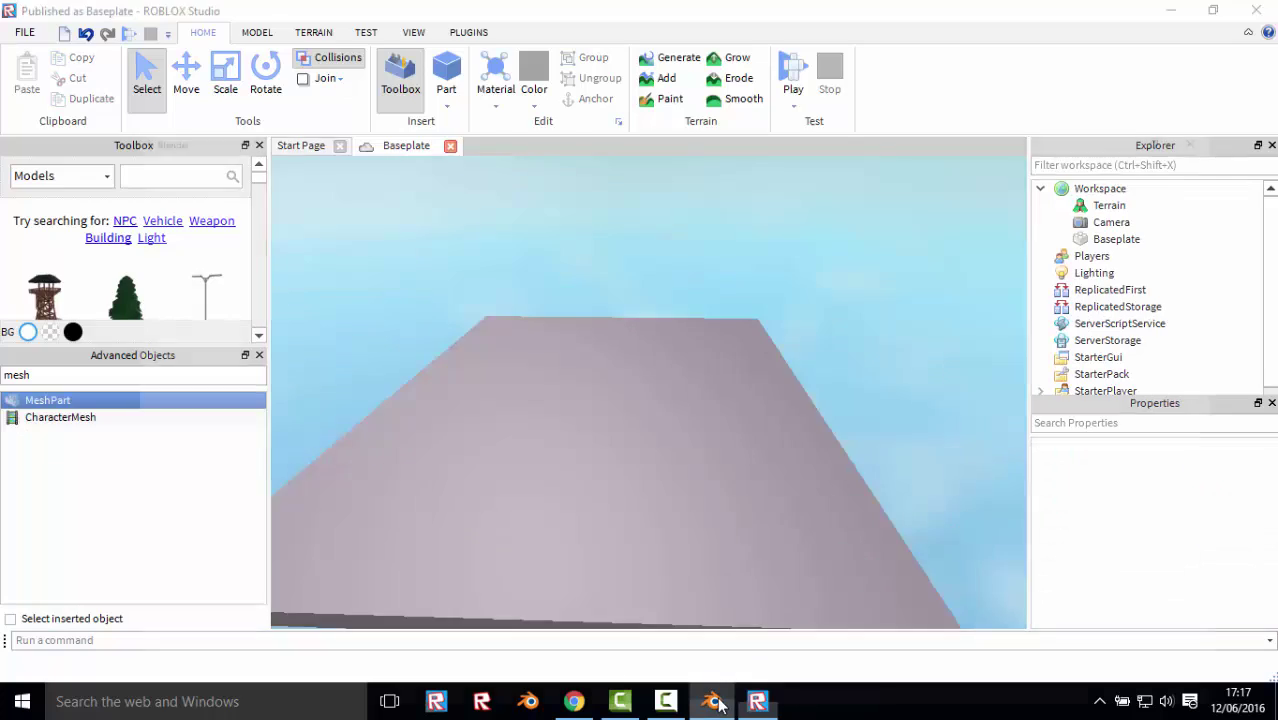
- Delete the Cylinder object from the Blender scene
{"action": "left_click", "coordinate": [711, 701]}
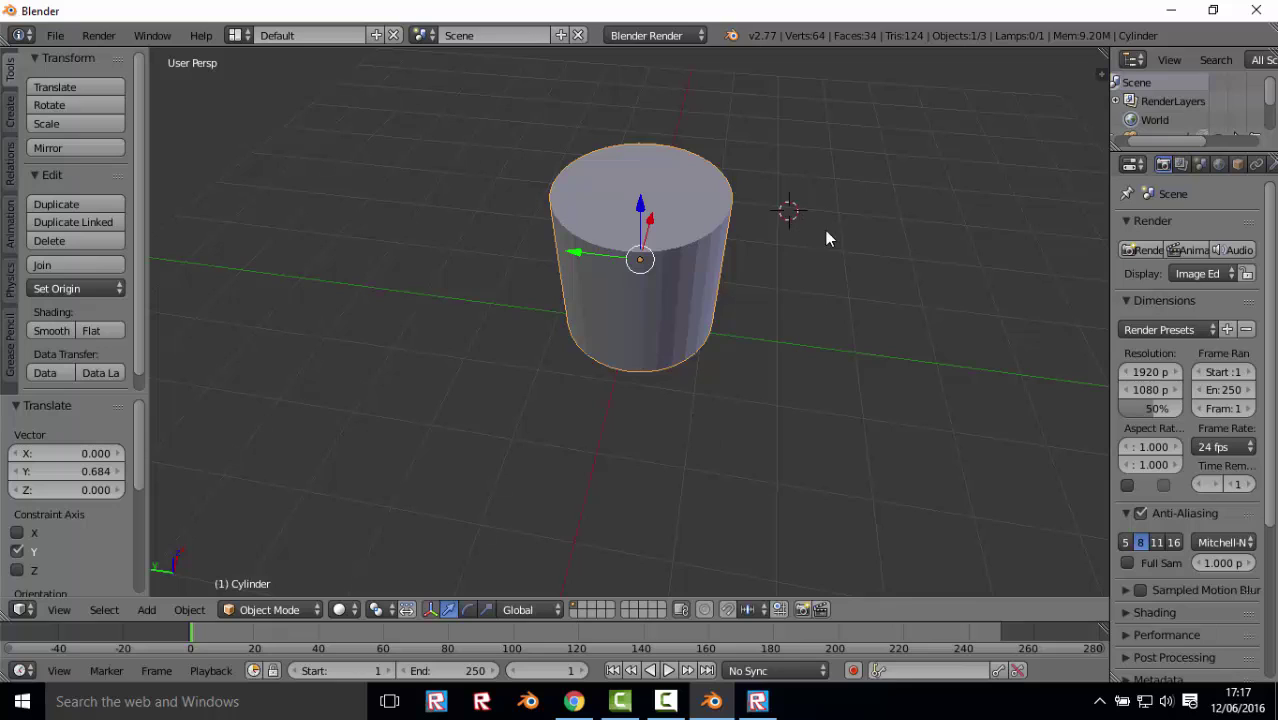
{"action": "scroll", "coordinate": [1190, 105], "scroll_direction": "down", "scroll_amount": 2}
{"action": "right_click", "coordinate": [1203, 108]}
{"action": "left_click", "coordinate": [1205, 104]}
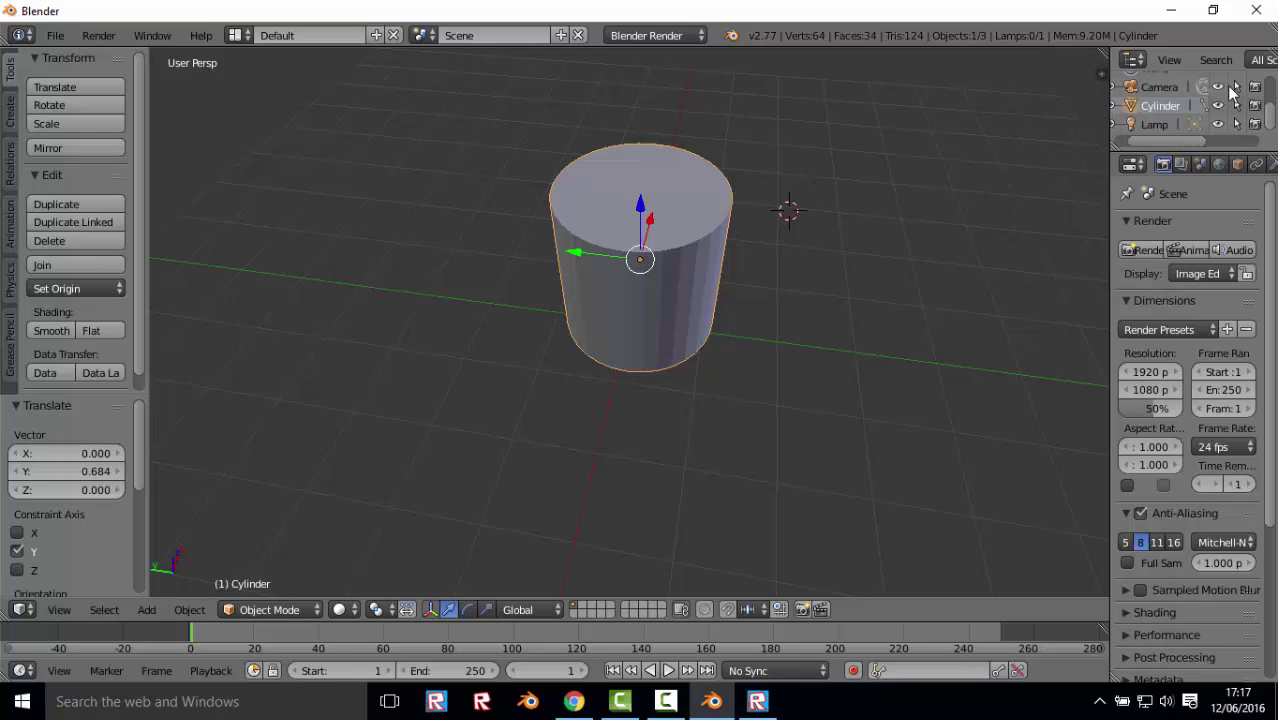
{"action": "left_click", "coordinate": [1146, 89]}
{"action": "left_click", "coordinate": [1150, 106]}
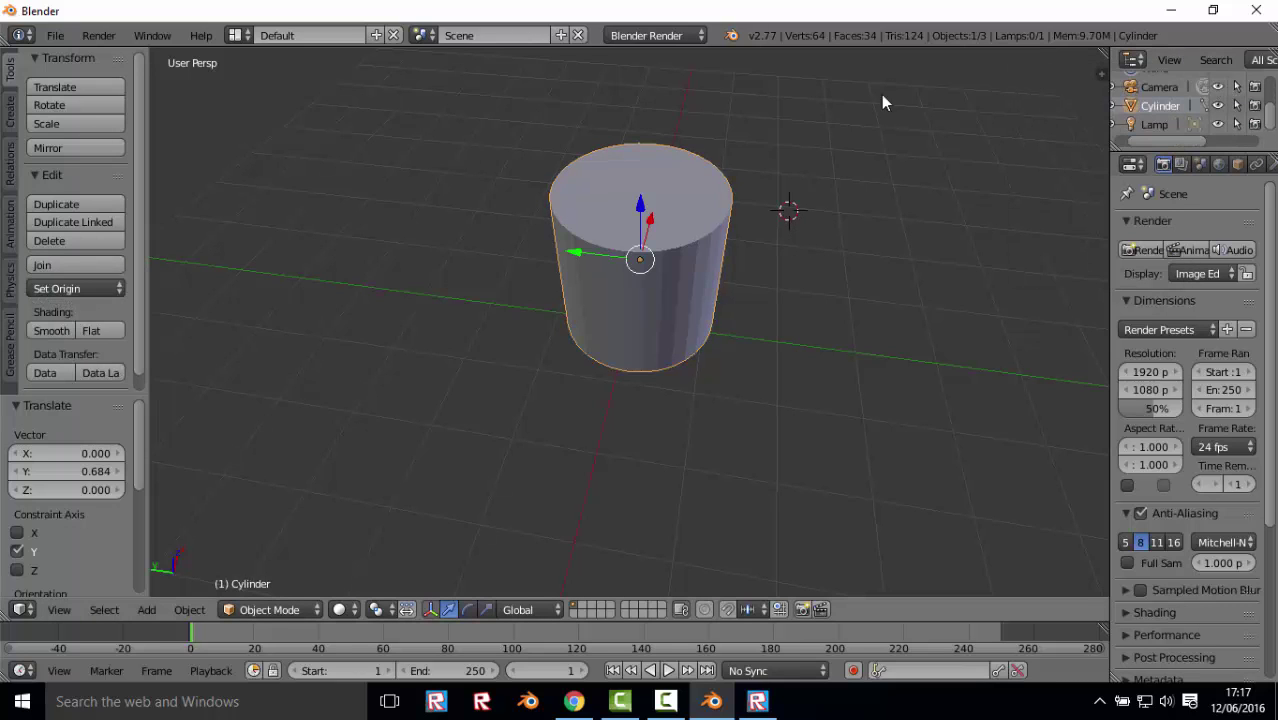
{"action": "middle_click_drag", "start_coordinate": [810, 94], "coordinate": [876, 490]}
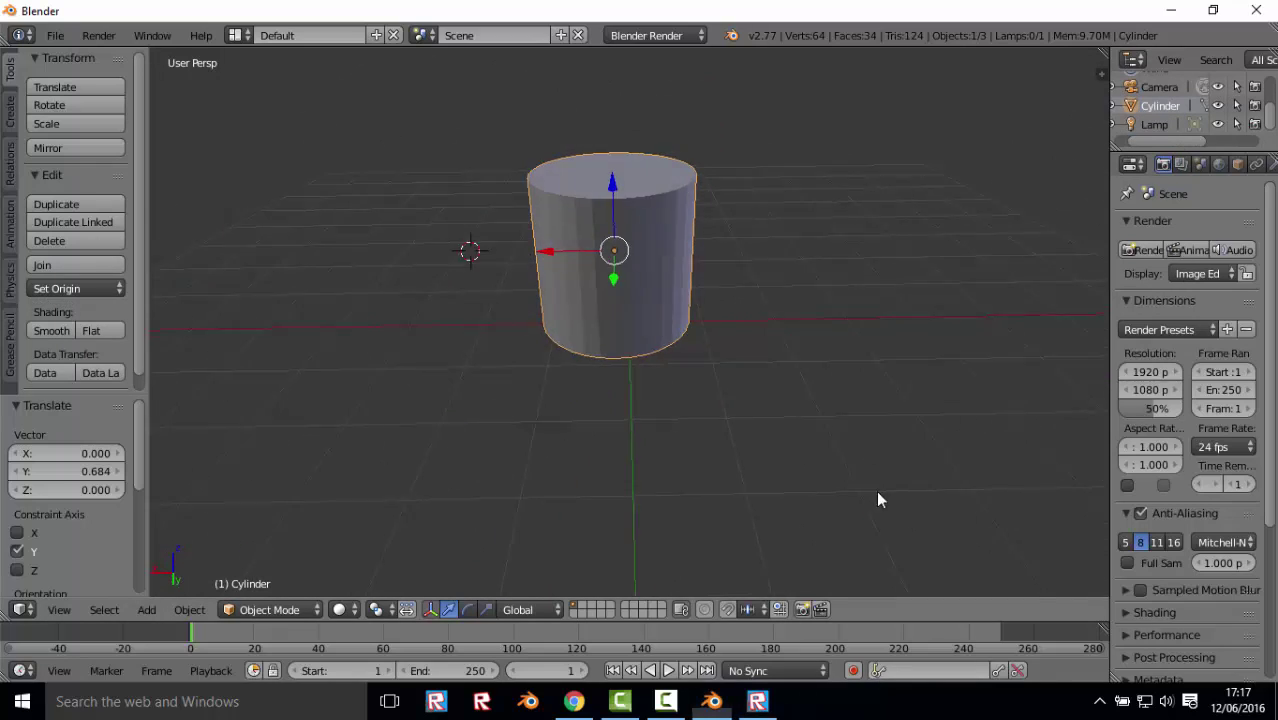
{"action": "key", "text": "x"}
{"action": "left_click", "coordinate": [830, 491]}
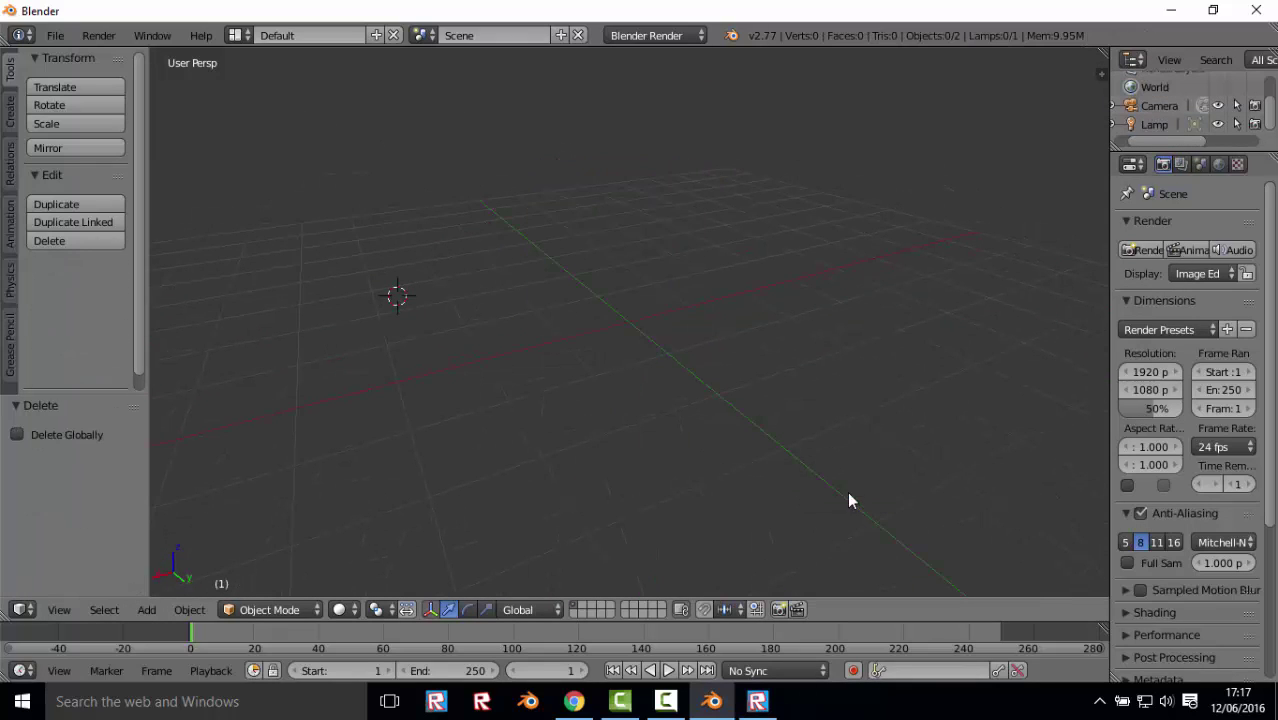
- Start a Wavefront OBJ import, cancel once, then reopen it at the parent folder
{"action": "left_click", "coordinate": [54, 36]}
{"action": "mouse_move", "coordinate": [83, 373]}
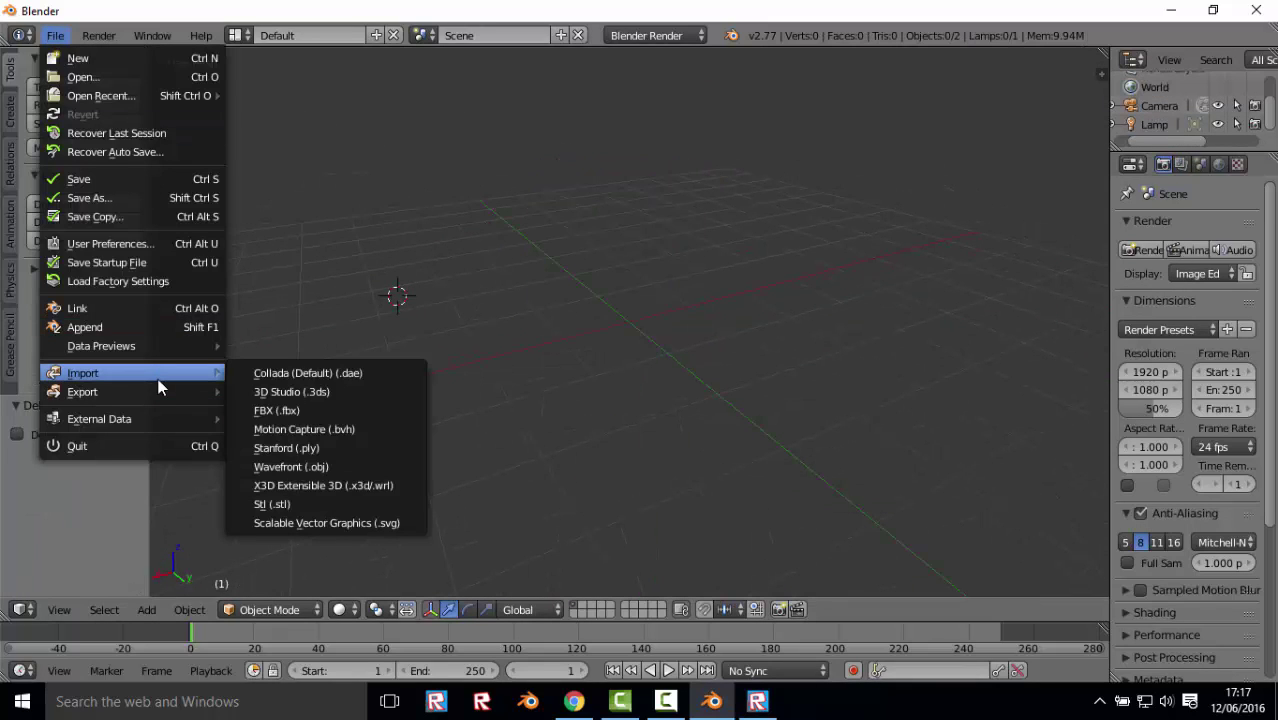
{"action": "left_click", "coordinate": [285, 467]}
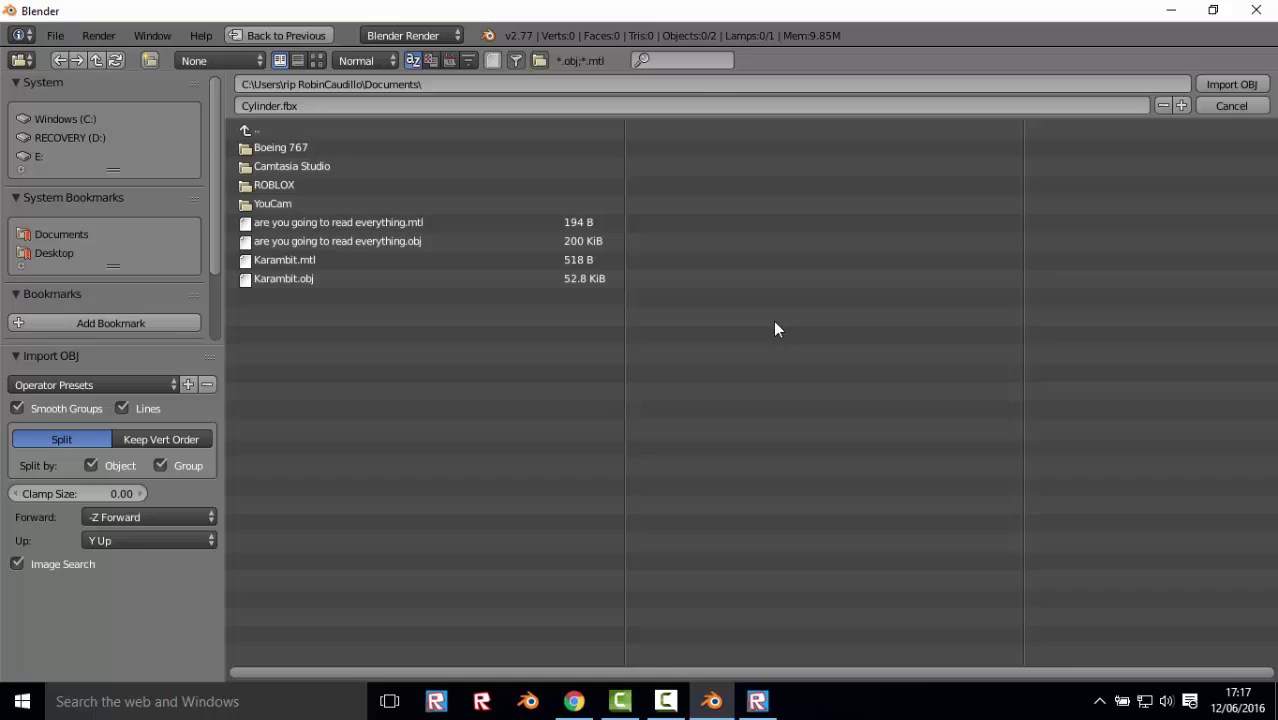
{"action": "left_click", "coordinate": [1228, 106]}
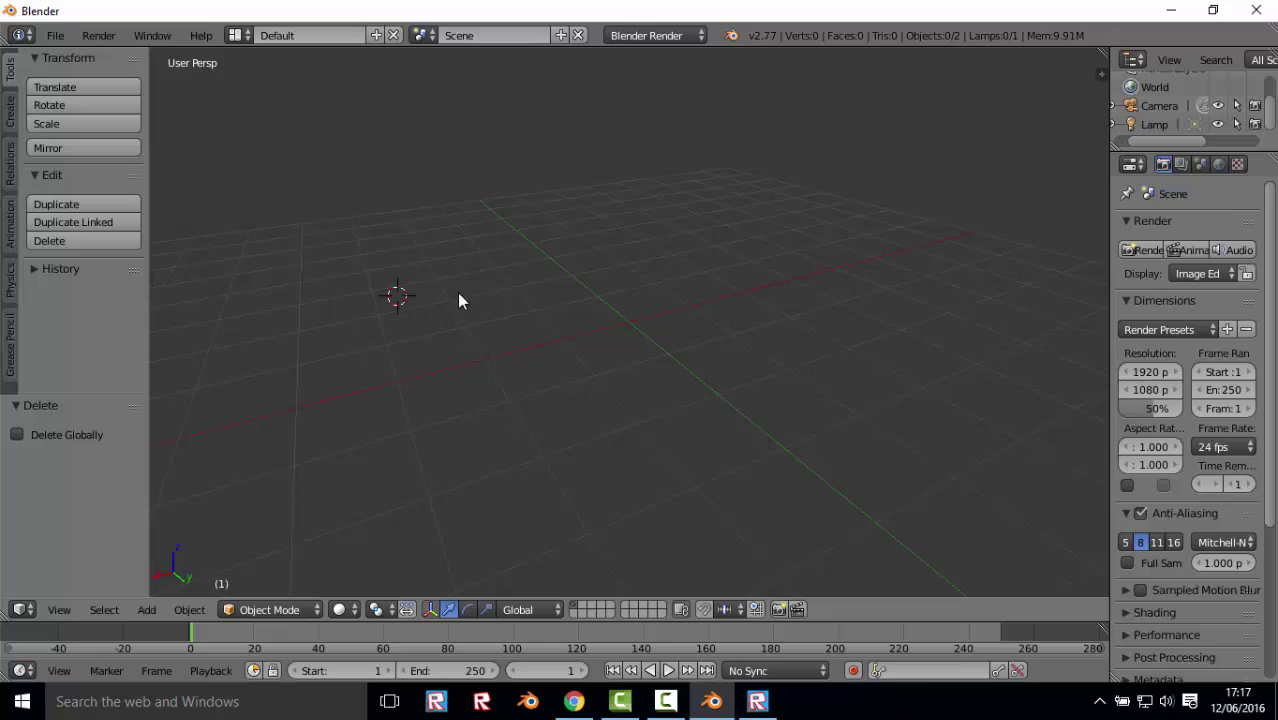
{"action": "left_click", "coordinate": [56, 40]}
{"action": "mouse_move", "coordinate": [83, 373]}
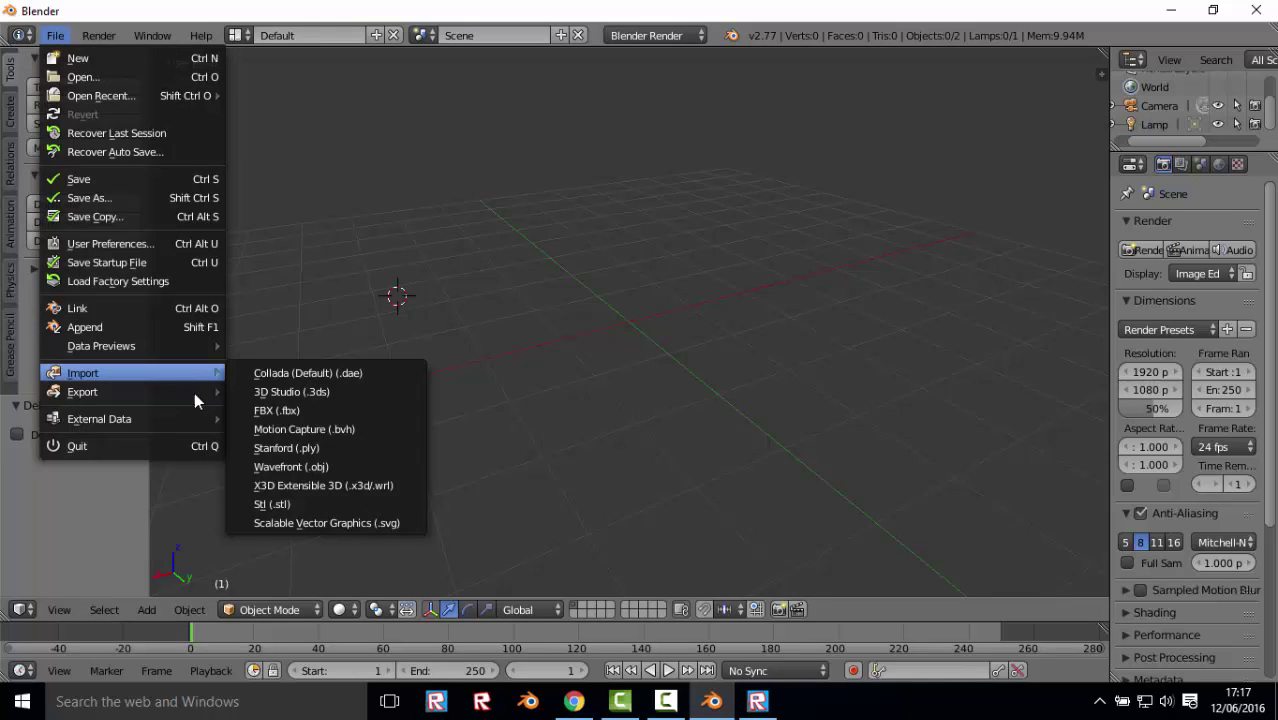
{"action": "left_click", "coordinate": [341, 466]}
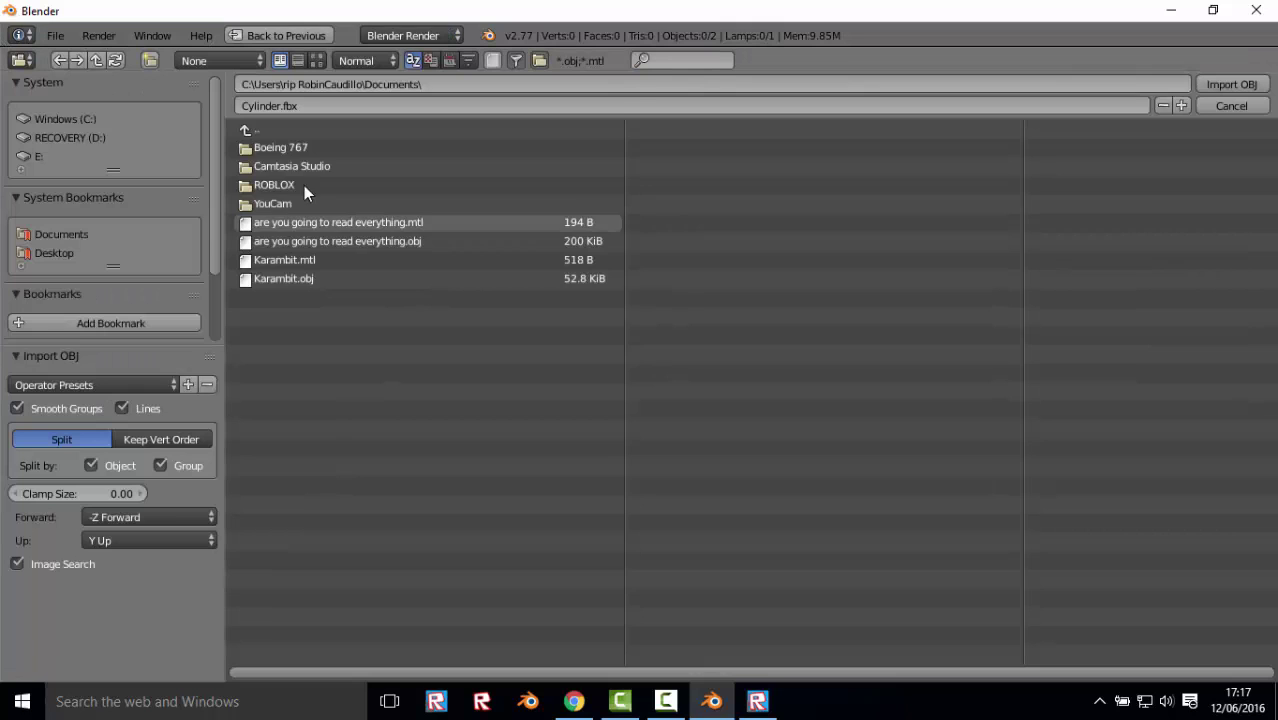
{"action": "left_click", "coordinate": [252, 128]}
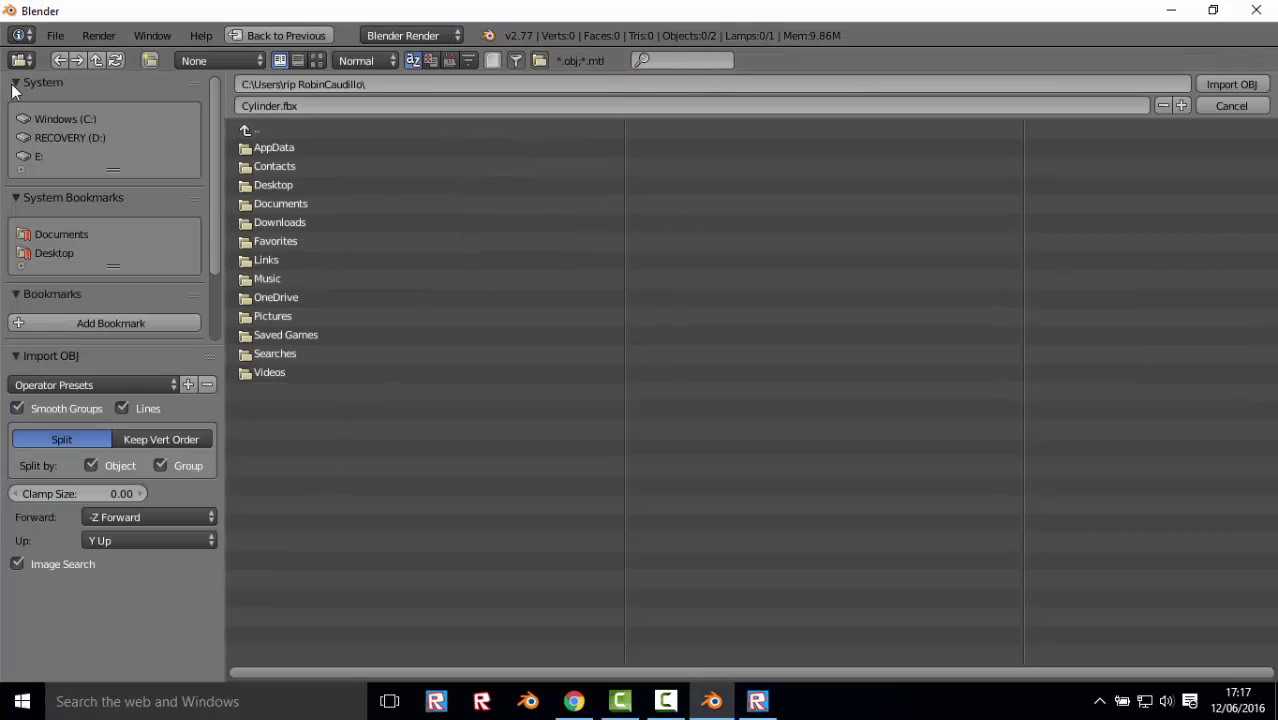
- Cancel the OBJ import and orbit around the empty scene
{"action": "left_click", "coordinate": [1255, 106]}
{"action": "mouse_move", "coordinate": [716, 389]}
{"action": "middle_mouse_down"}
{"action": "mouse_move", "coordinate": [653, 405]}
{"action": "mouse_move", "coordinate": [508, 502]}
{"action": "mouse_move", "coordinate": [399, 462]}
{"action": "mouse_move", "coordinate": [452, 350]}
{"action": "middle_mouse_up"}
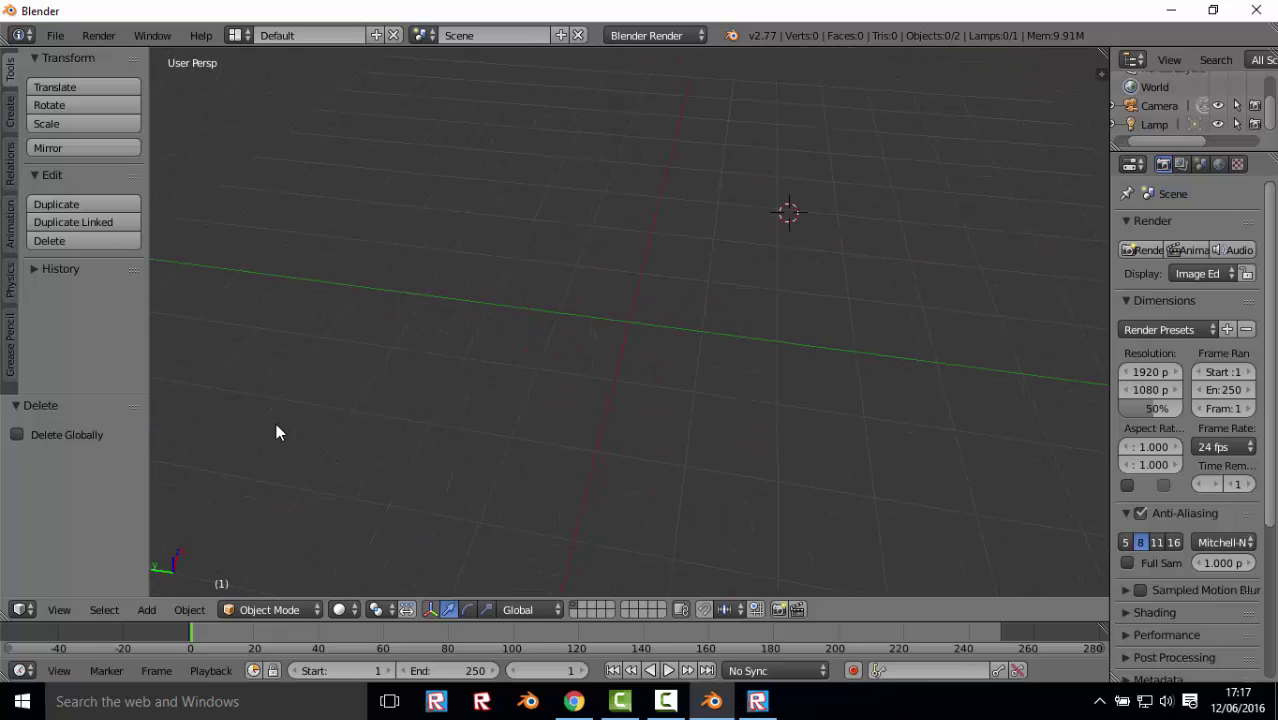
{"action": "middle_click_drag", "start_coordinate": [277, 426], "coordinate": [573, 348]}
{"action": "mouse_move", "coordinate": [659, 339]}
{"action": "middle_mouse_down"}
{"action": "mouse_move", "coordinate": [630, 357]}
{"action": "mouse_move", "coordinate": [451, 248]}
{"action": "mouse_move", "coordinate": [762, 331]}
{"action": "mouse_move", "coordinate": [931, 425]}
{"action": "mouse_move", "coordinate": [1004, 351]}
{"action": "mouse_move", "coordinate": [947, 248]}
{"action": "mouse_move", "coordinate": [570, 260]}
{"action": "mouse_move", "coordinate": [341, 297]}
{"action": "middle_mouse_up"}
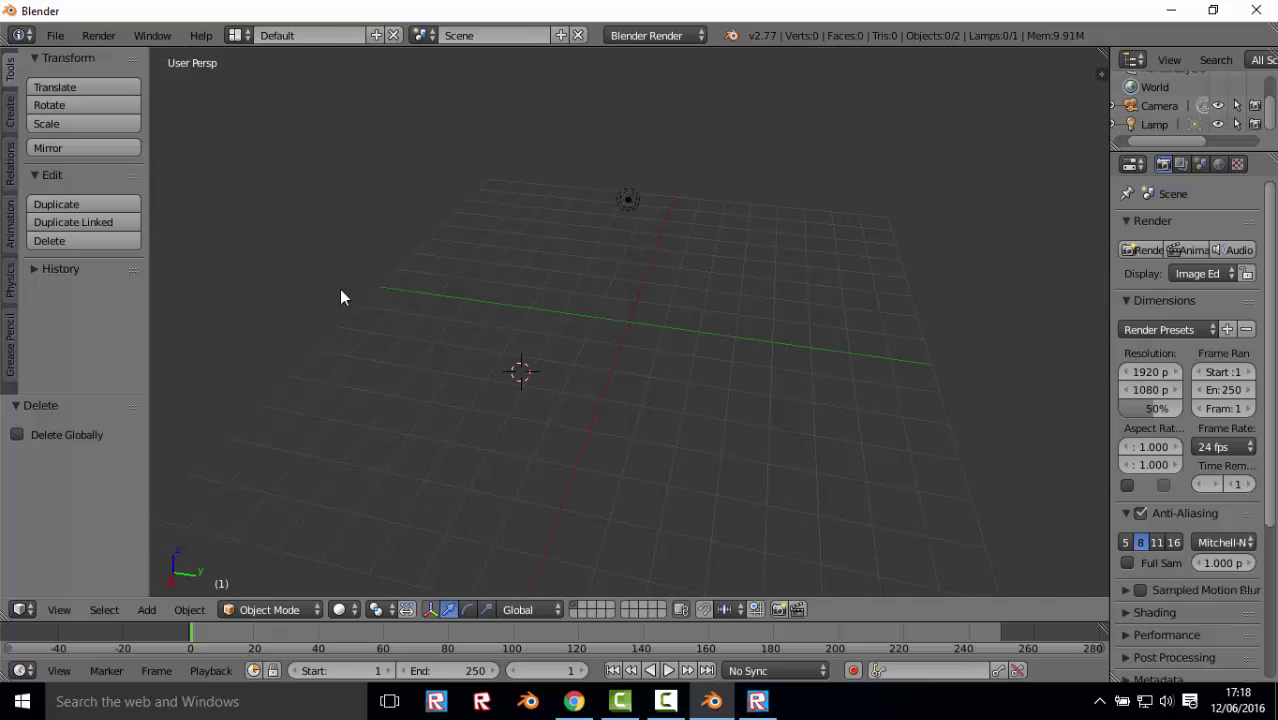
- Select the lamp, nudge it along X and Z, then delete it
{"action": "right_click", "coordinate": [606, 200]}
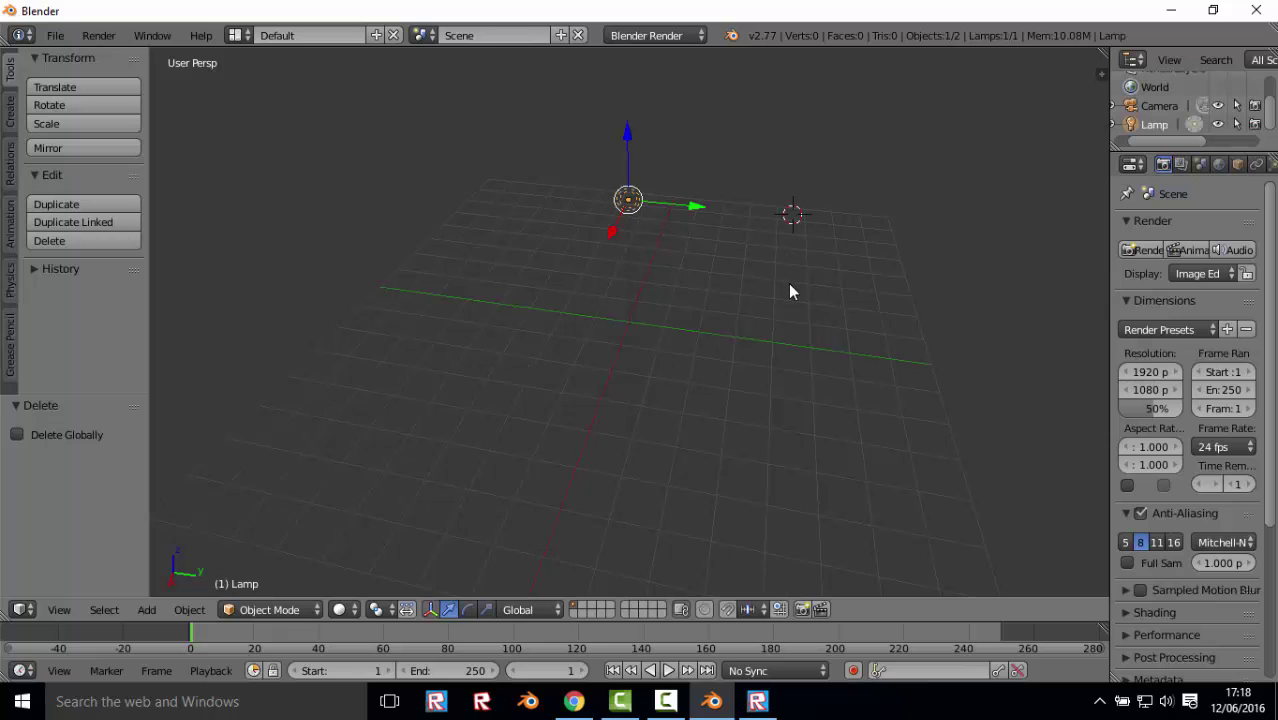
{"action": "middle_click_drag", "start_coordinate": [926, 401], "coordinate": [740, 455]}
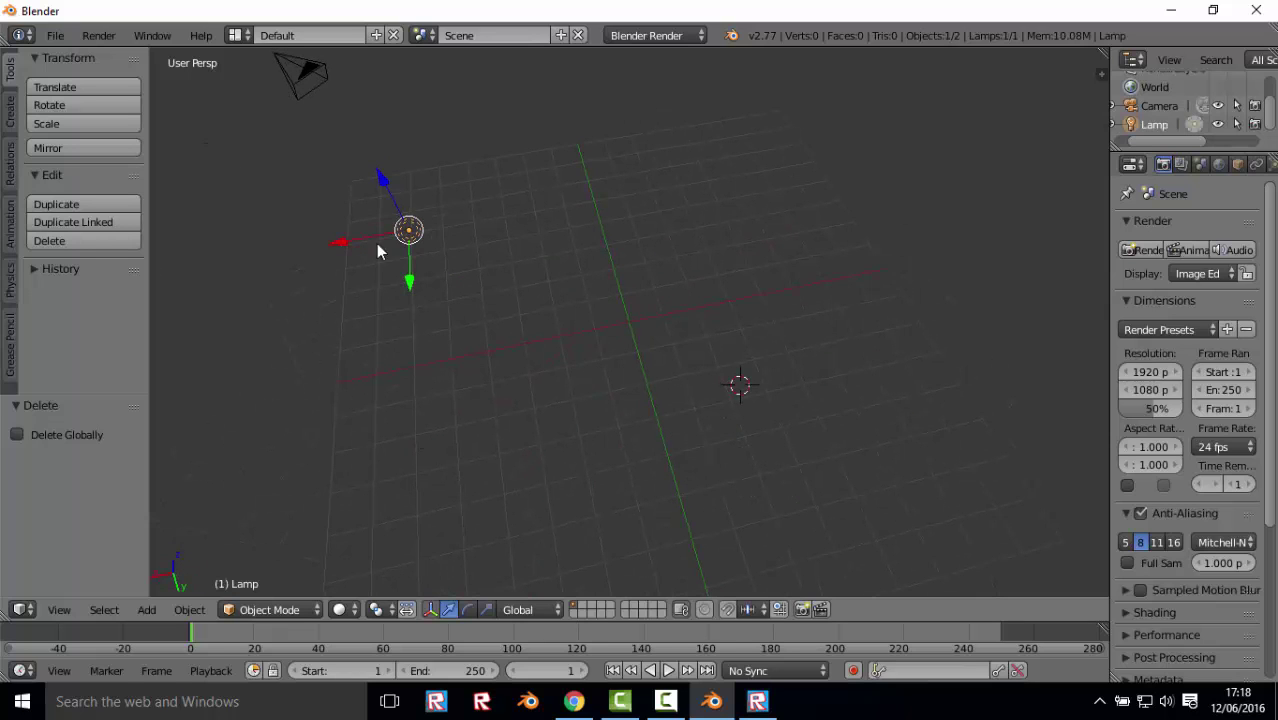
{"action": "mouse_move", "coordinate": [346, 240]}
{"action": "left_mouse_down"}
{"action": "mouse_move", "coordinate": [665, 187]}
{"action": "mouse_move", "coordinate": [610, 217]}
{"action": "mouse_move", "coordinate": [615, 260]}
{"action": "left_mouse_up"}
{"action": "mouse_move", "coordinate": [736, 299]}
{"action": "middle_mouse_down"}
{"action": "mouse_move", "coordinate": [888, 203]}
{"action": "mouse_move", "coordinate": [792, 196]}
{"action": "middle_mouse_up"}
{"action": "key", "text": "x"}
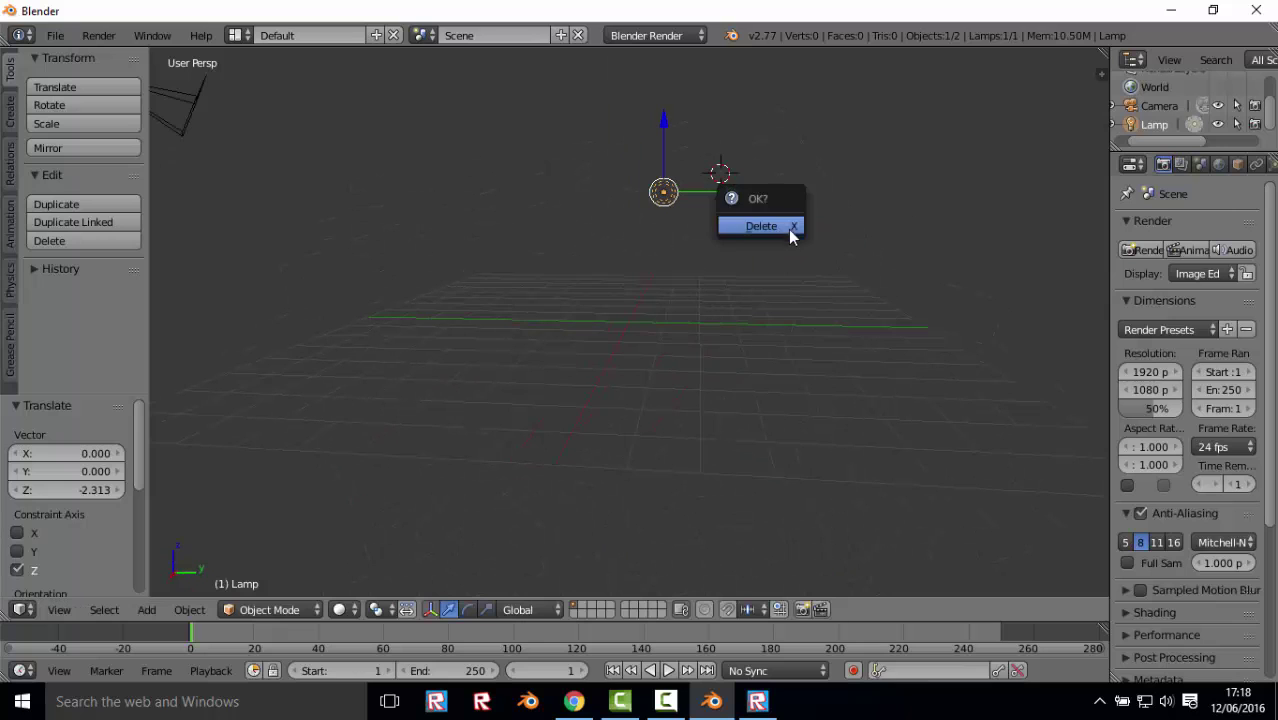
{"action": "left_click", "coordinate": [757, 229]}
- Delete the camera, leaving the scene with zero objects
{"action": "scroll", "coordinate": [730, 242], "scroll_direction": "down", "scroll_amount": 3}
{"action": "right_click", "coordinate": [470, 249]}
{"action": "key", "text": "x"}
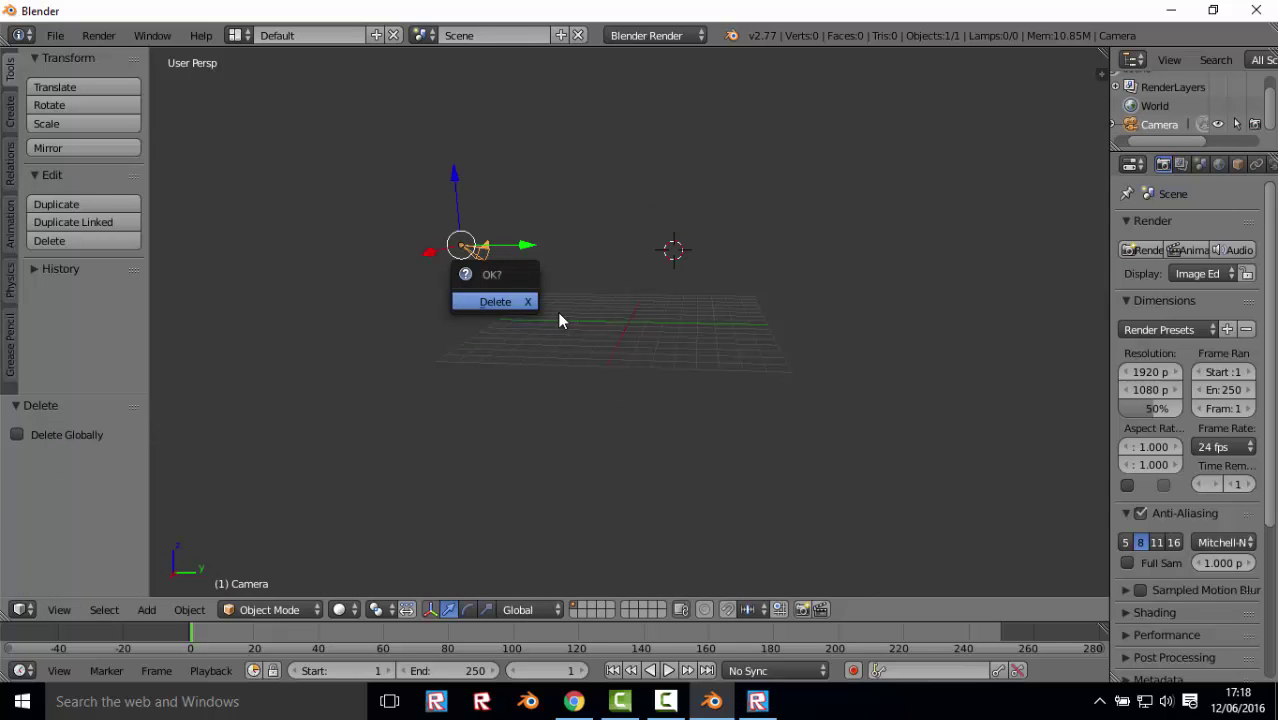
{"action": "left_click", "coordinate": [491, 302]}
{"action": "scroll", "coordinate": [700, 475], "scroll_direction": "up", "scroll_amount": 3}
{"action": "mouse_move", "coordinate": [739, 499]}
{"action": "middle_mouse_down"}
{"action": "mouse_move", "coordinate": [765, 419]}
{"action": "mouse_move", "coordinate": [958, 466]}
{"action": "middle_mouse_up"}
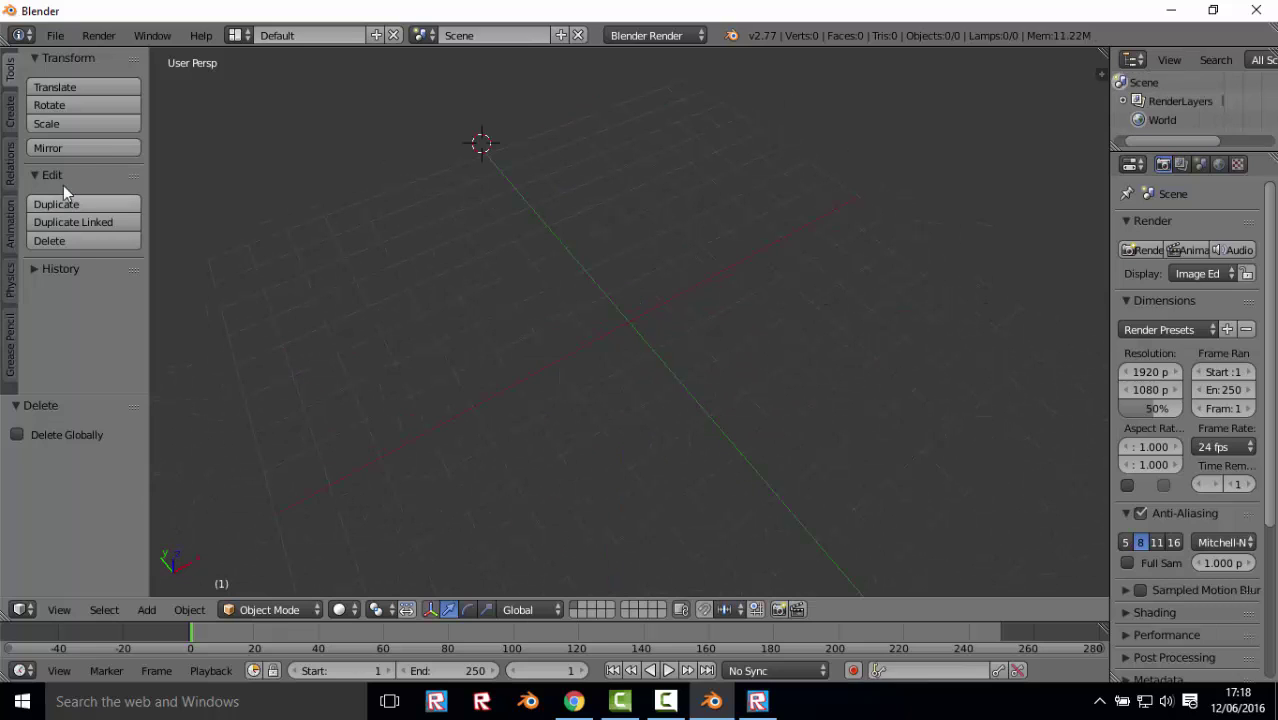
- Import Karambit.obj from the Documents folder as a Wavefront OBJ
{"action": "left_click", "coordinate": [57, 36]}
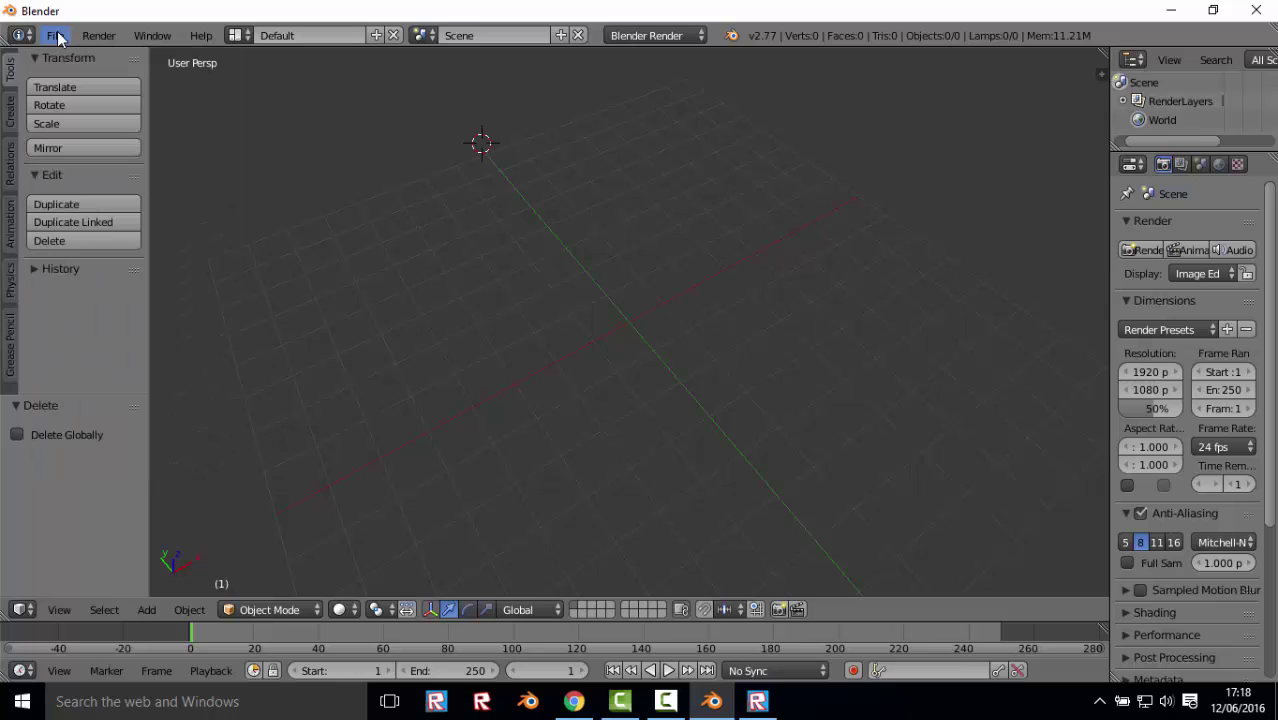
{"action": "left_click", "coordinate": [53, 40]}
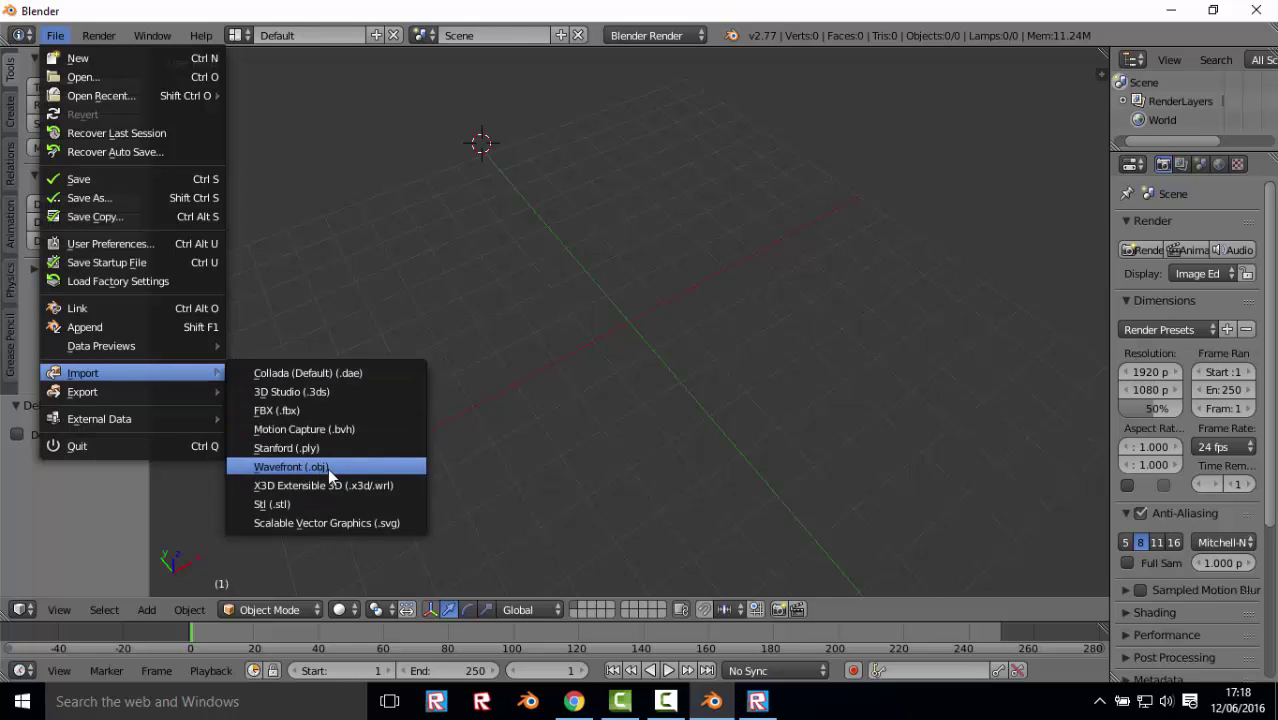
{"action": "left_click", "coordinate": [318, 470]}
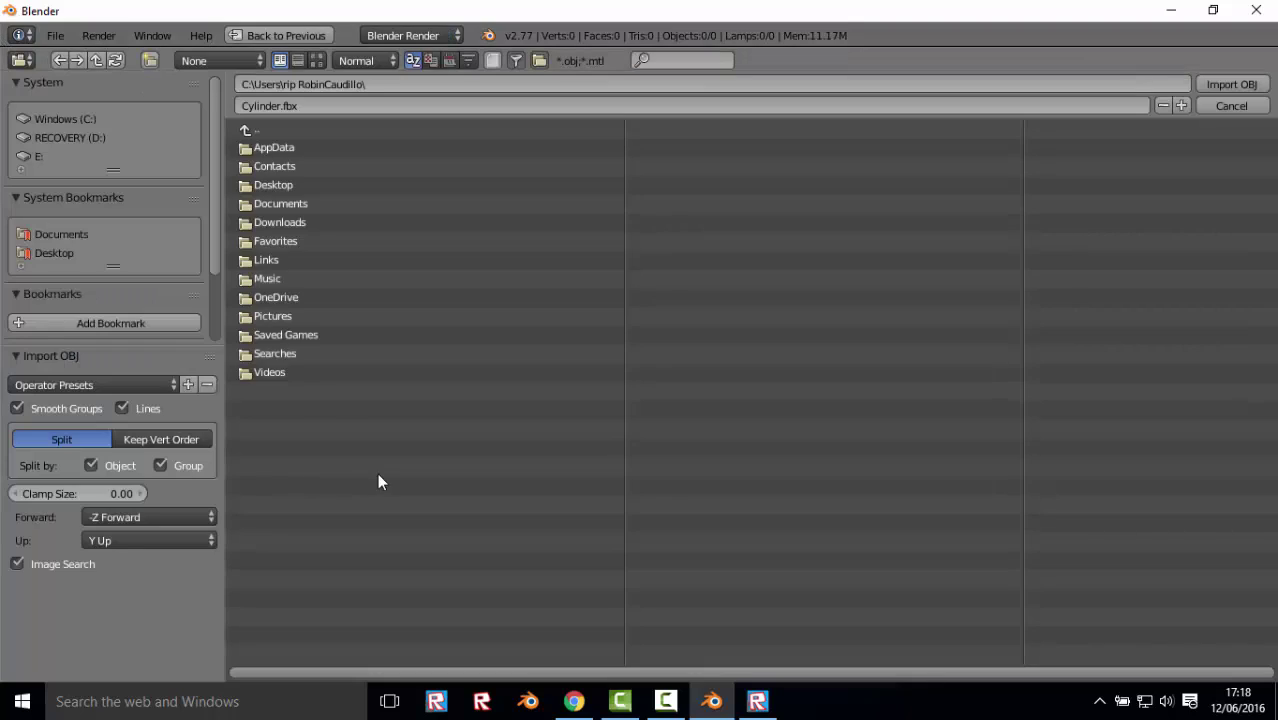
{"action": "left_click", "coordinate": [262, 202]}
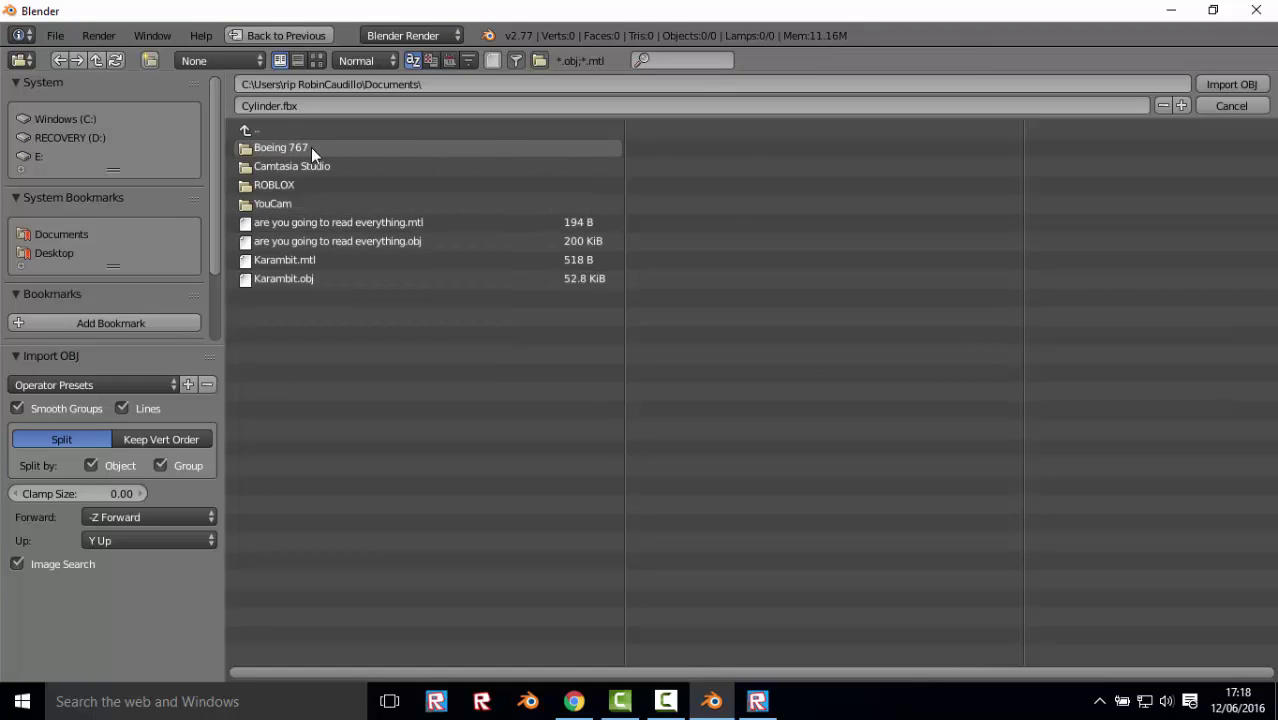
{"action": "double_click", "coordinate": [300, 279]}
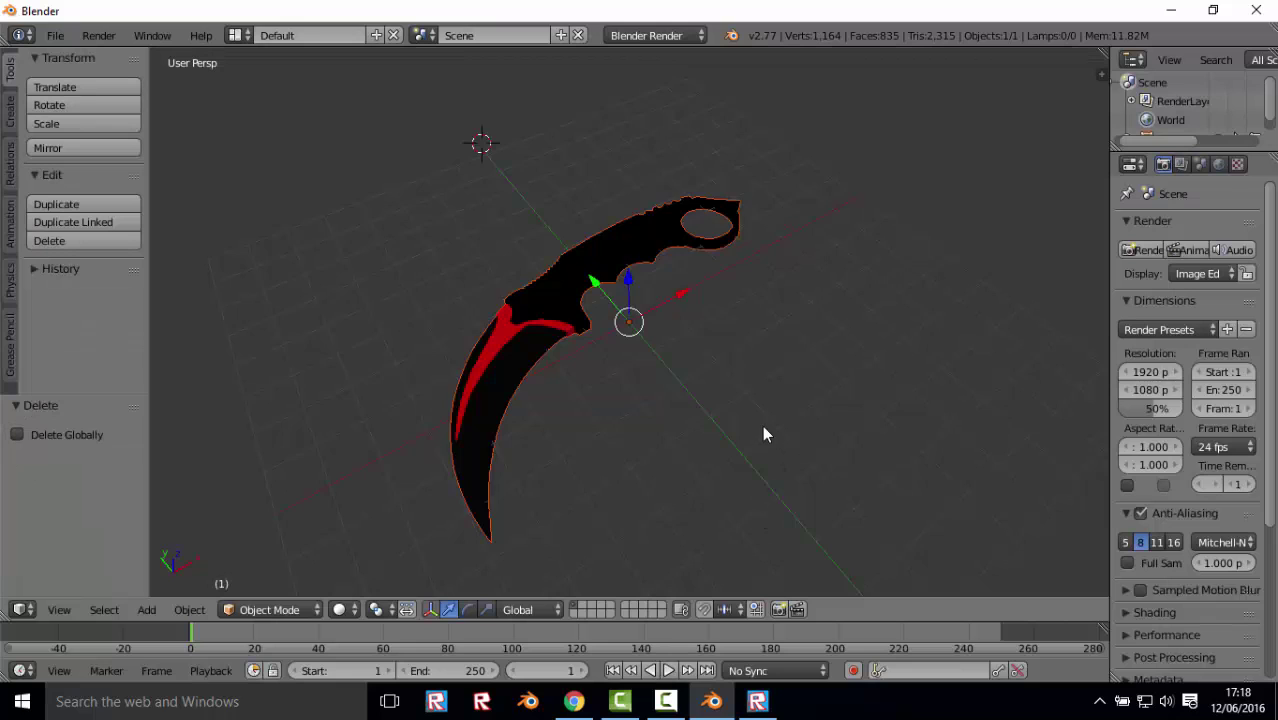
- Rotate the karambit 90° about X so it stands upright
{"action": "mouse_move", "coordinate": [762, 433]}
{"action": "middle_mouse_down"}
{"action": "mouse_move", "coordinate": [435, 348]}
{"action": "mouse_move", "coordinate": [328, 407]}
{"action": "middle_mouse_up"}
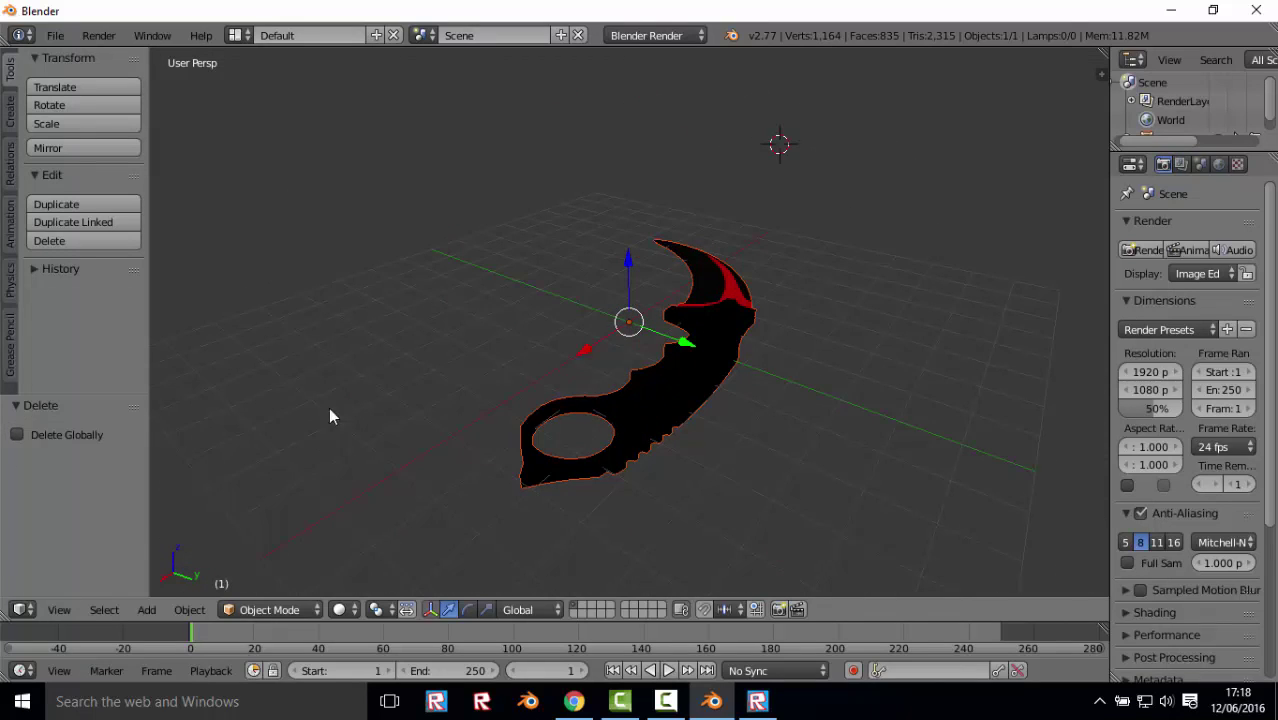
{"action": "left_click", "coordinate": [468, 609]}
{"action": "mouse_move", "coordinate": [636, 368]}
{"action": "left_mouse_down"}
{"action": "mouse_move", "coordinate": [611, 357]}
{"action": "mouse_move", "coordinate": [748, 368]}
{"action": "left_mouse_up"}
{"action": "left_click_drag", "start_coordinate": [690, 288], "coordinate": [584, 255]}
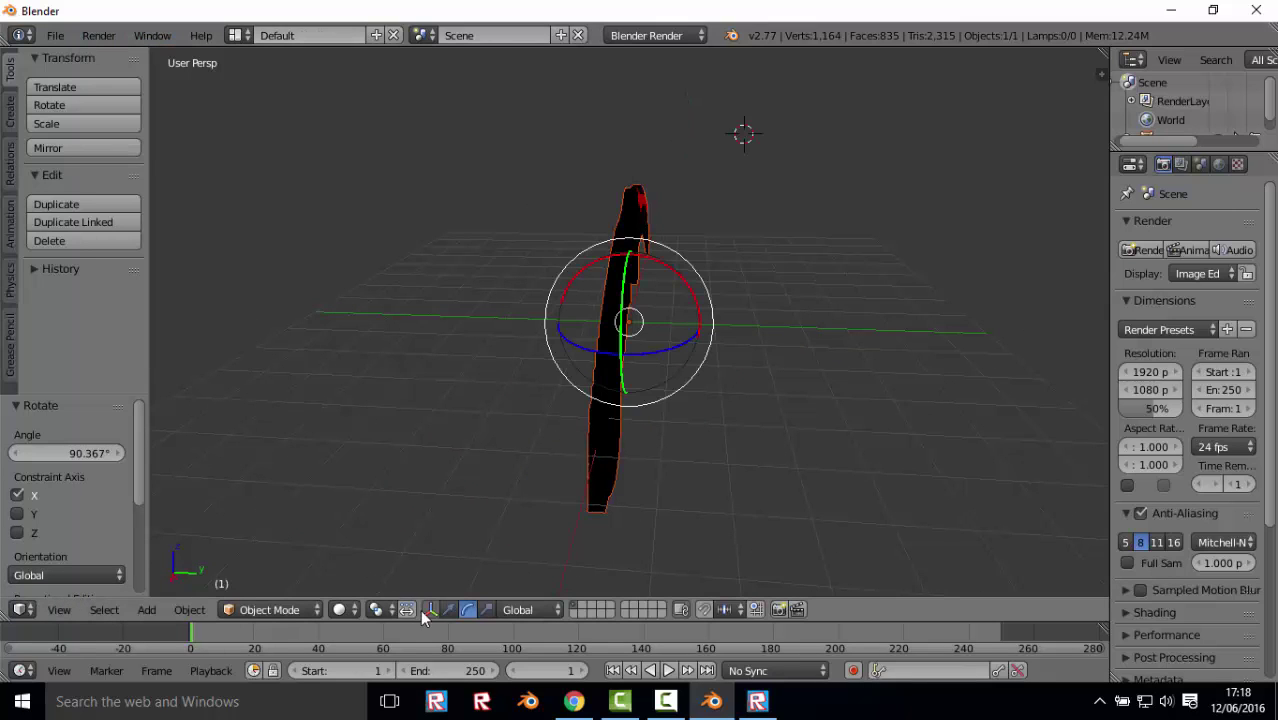
- Raise the knife above the grid along the Z axis
{"action": "left_click", "coordinate": [449, 612]}
{"action": "mouse_move", "coordinate": [510, 426]}
{"action": "middle_mouse_down"}
{"action": "mouse_move", "coordinate": [747, 420]}
{"action": "mouse_move", "coordinate": [732, 174]}
{"action": "middle_mouse_up"}
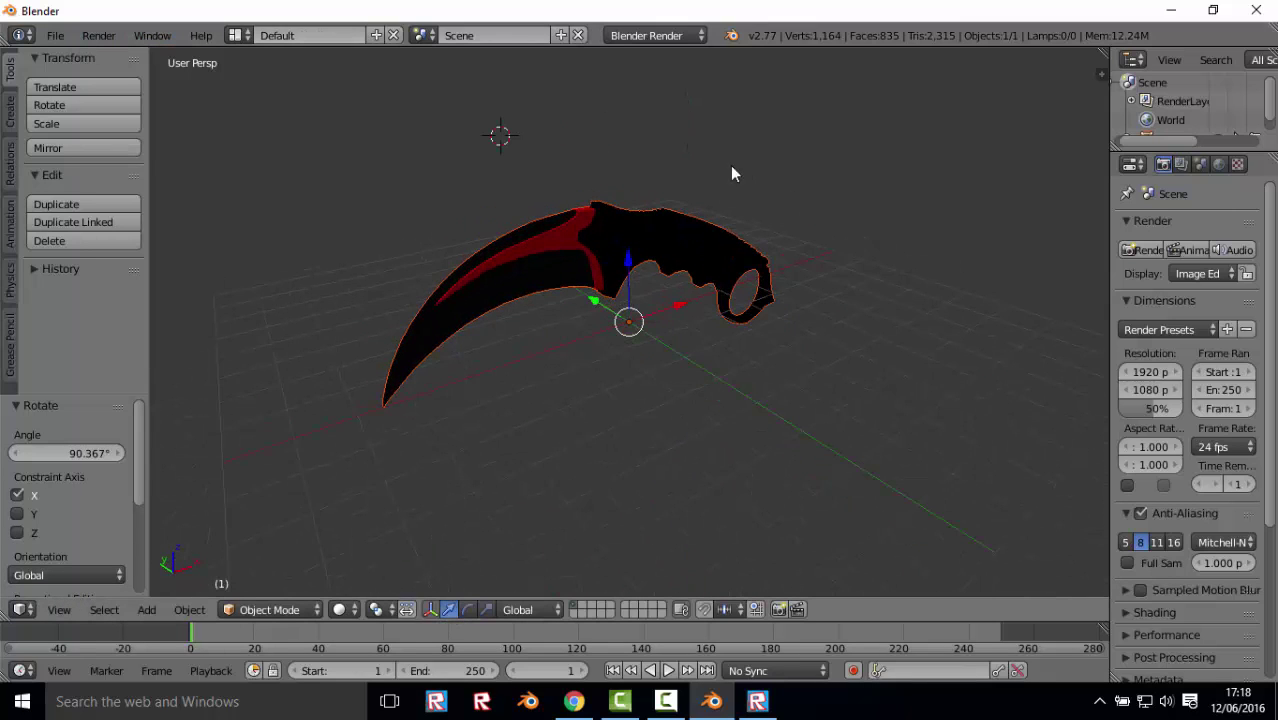
{"action": "left_click_drag", "start_coordinate": [641, 281], "coordinate": [641, 258]}
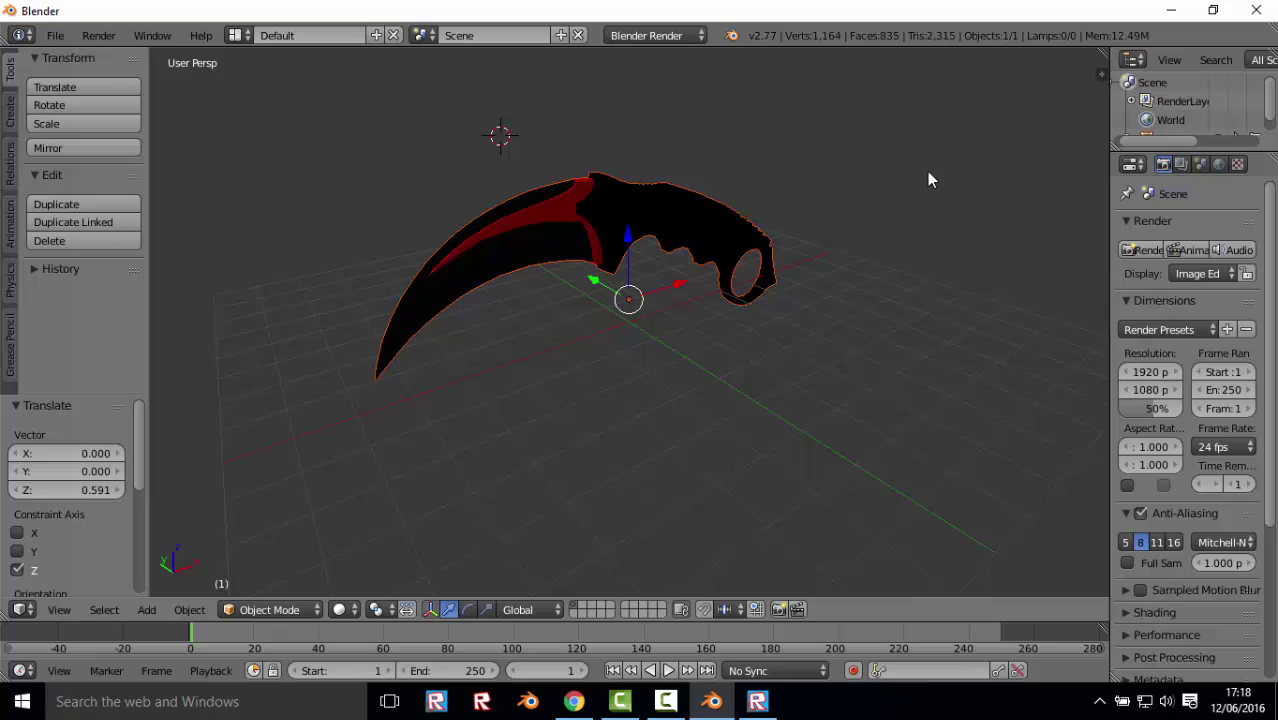
{"action": "mouse_move", "coordinate": [927, 179]}
{"action": "middle_mouse_down"}
{"action": "mouse_move", "coordinate": [698, 240]}
{"action": "mouse_move", "coordinate": [527, 555]}
{"action": "middle_mouse_up"}
{"action": "key", "text": "g"}
{"action": "key", "text": "z"}
{"action": "left_click", "coordinate": [691, 274]}
- Tilt the knife slightly about the Y axis
{"action": "left_click", "coordinate": [467, 609]}
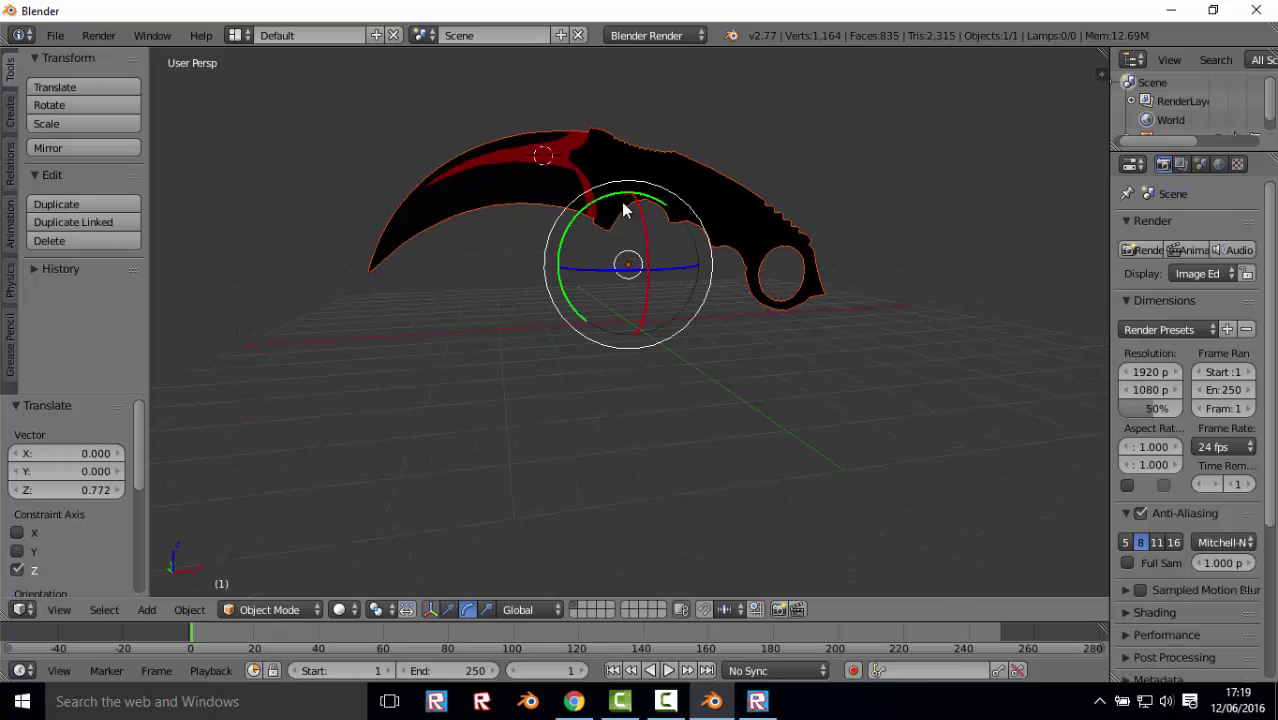
{"action": "left_click_drag", "start_coordinate": [610, 206], "coordinate": [601, 222]}
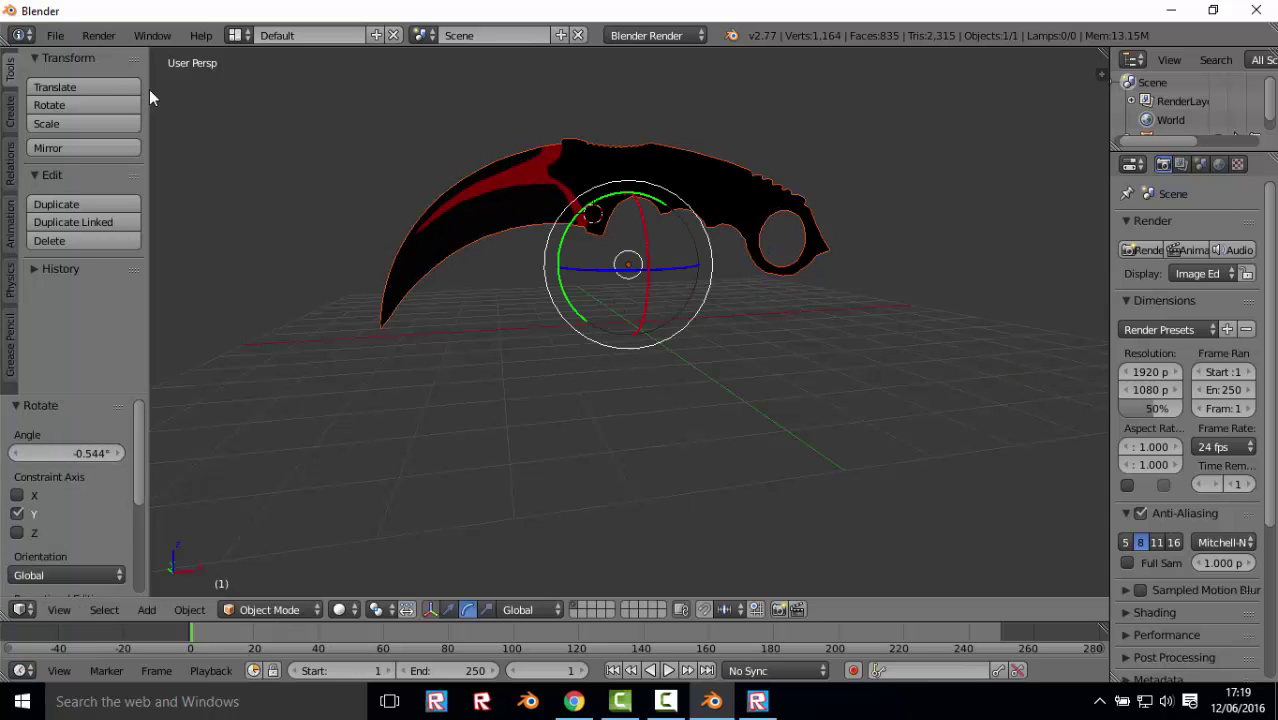
{"action": "left_click", "coordinate": [55, 35]}
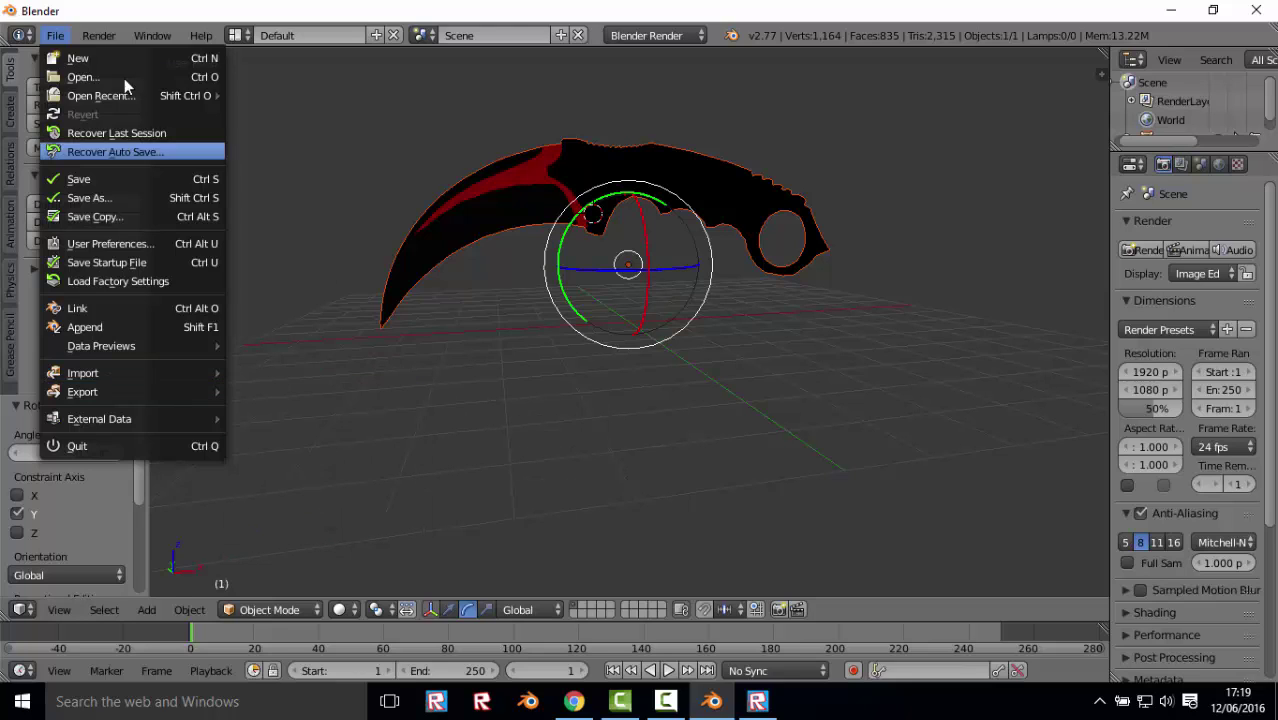
- Export the knife as FBX named Karambit.fbx in Documents
{"action": "left_click", "coordinate": [62, 45]}
{"action": "mouse_move", "coordinate": [83, 392]}
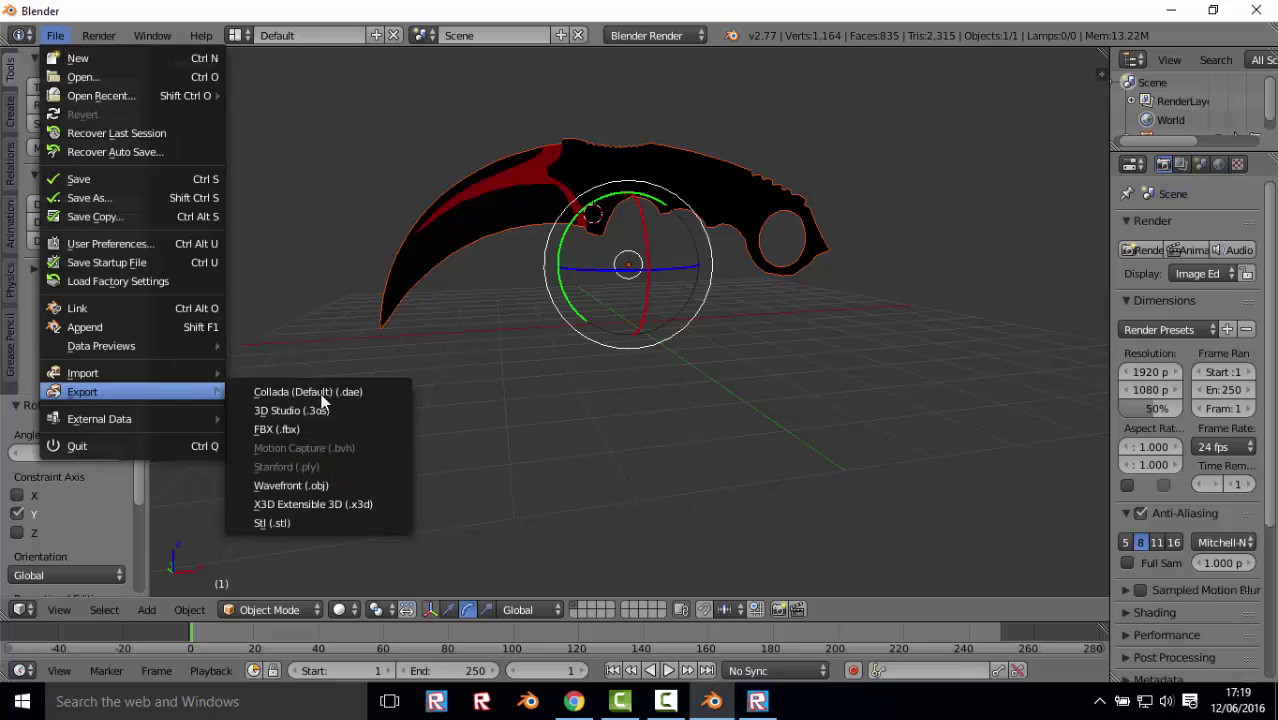
{"action": "left_click", "coordinate": [328, 430]}
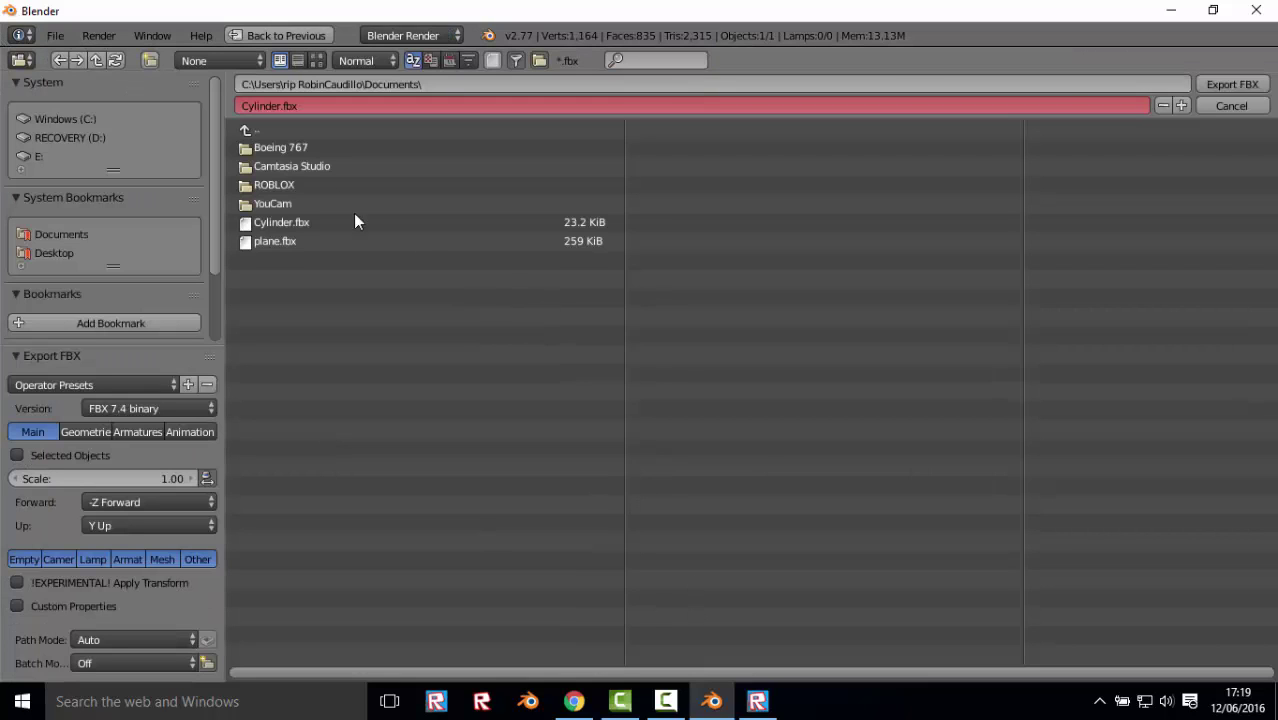
{"action": "left_click", "coordinate": [269, 108]}
{"action": "type", "text": "Karmi"}
{"action": "key", "text": "BackSpace"}
{"action": "key", "text": "BackSpace"}
{"action": "key", "text": "Return"}
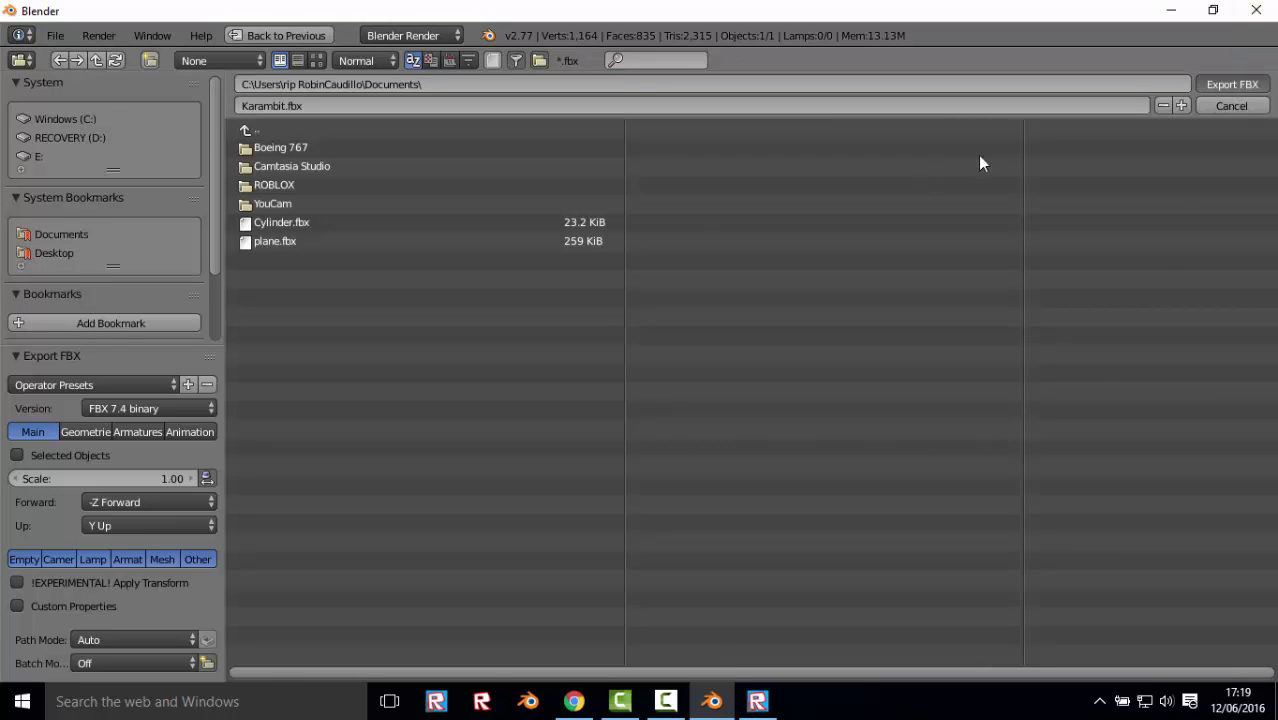
{"action": "key", "text": "Return"}
{"action": "left_click", "coordinate": [757, 701]}
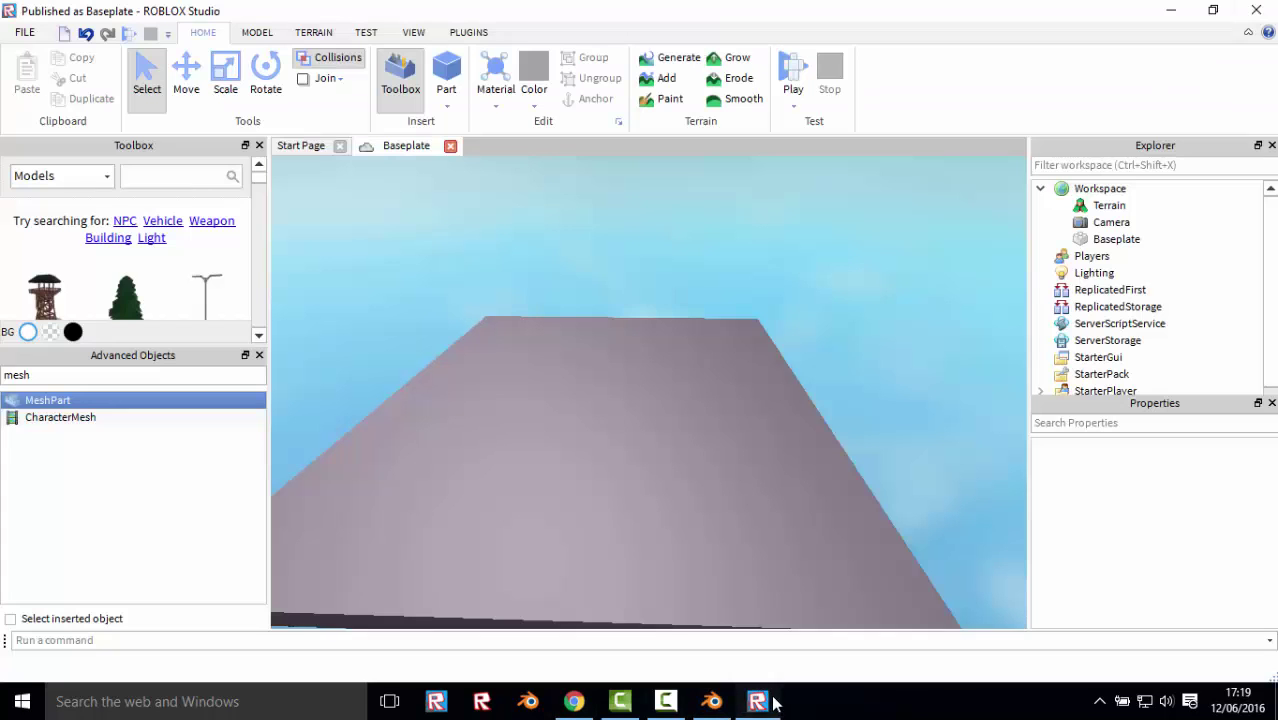
{"action": "key", "text": "ctrl+v"}
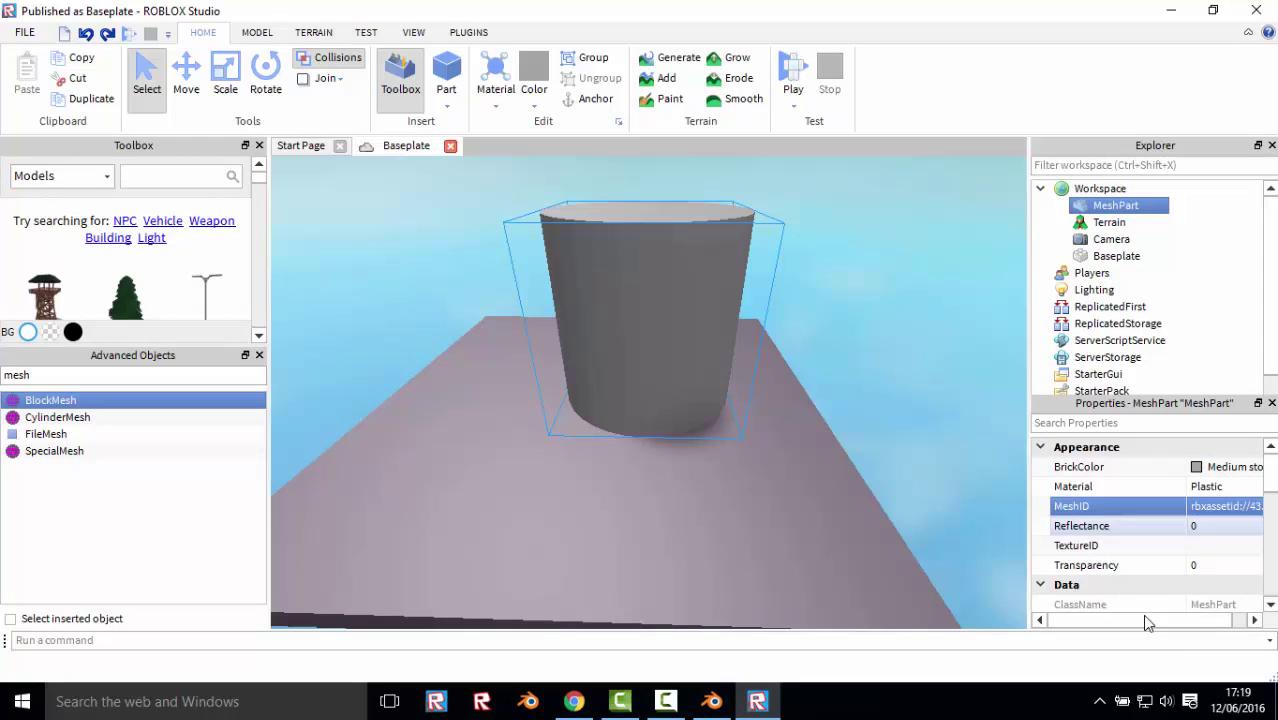
{"action": "left_click", "coordinate": [1250, 506]}
{"action": "left_click", "coordinate": [1255, 506]}
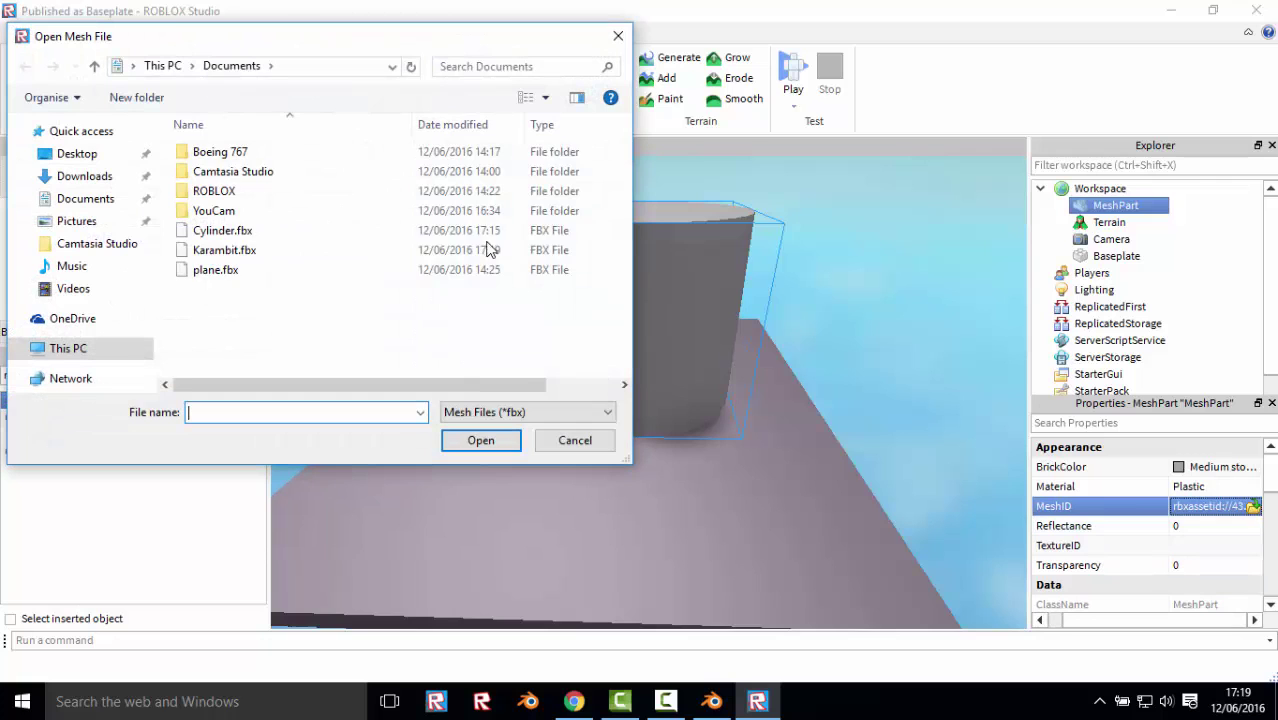
{"action": "double_click", "coordinate": [220, 250]}
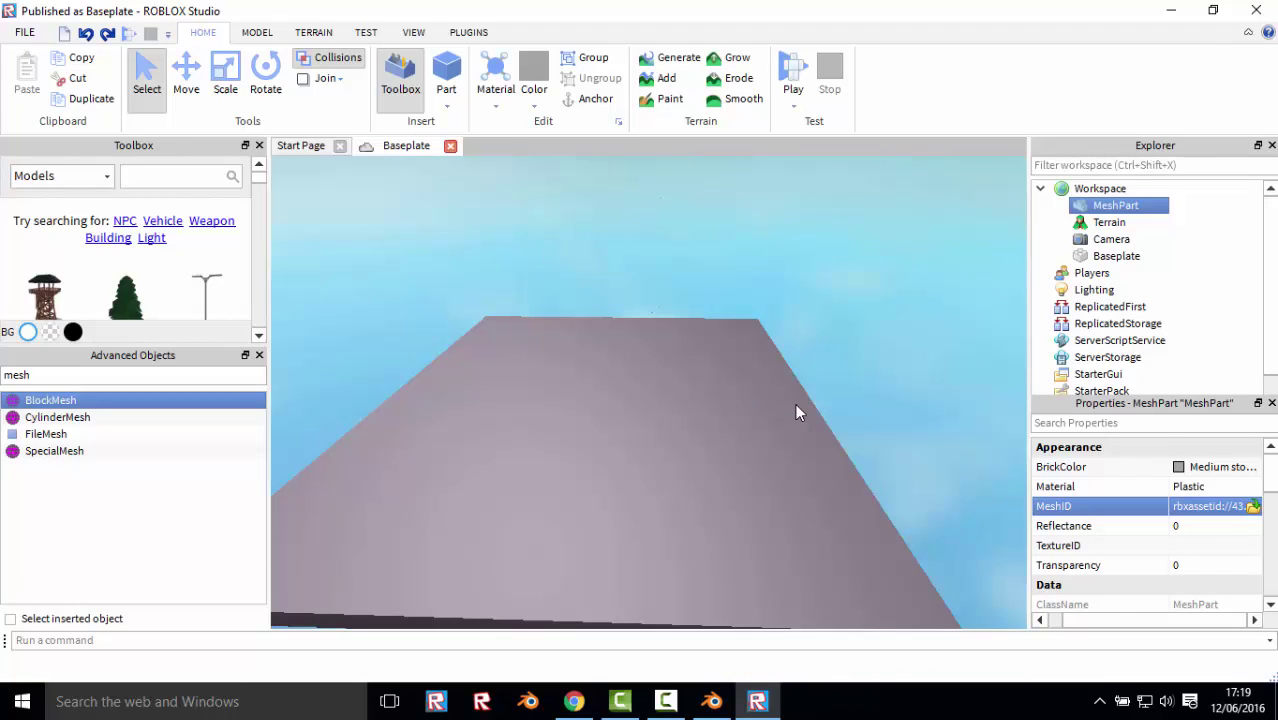
{"action": "right_click_drag", "start_coordinate": [744, 407], "coordinate": [811, 428]}
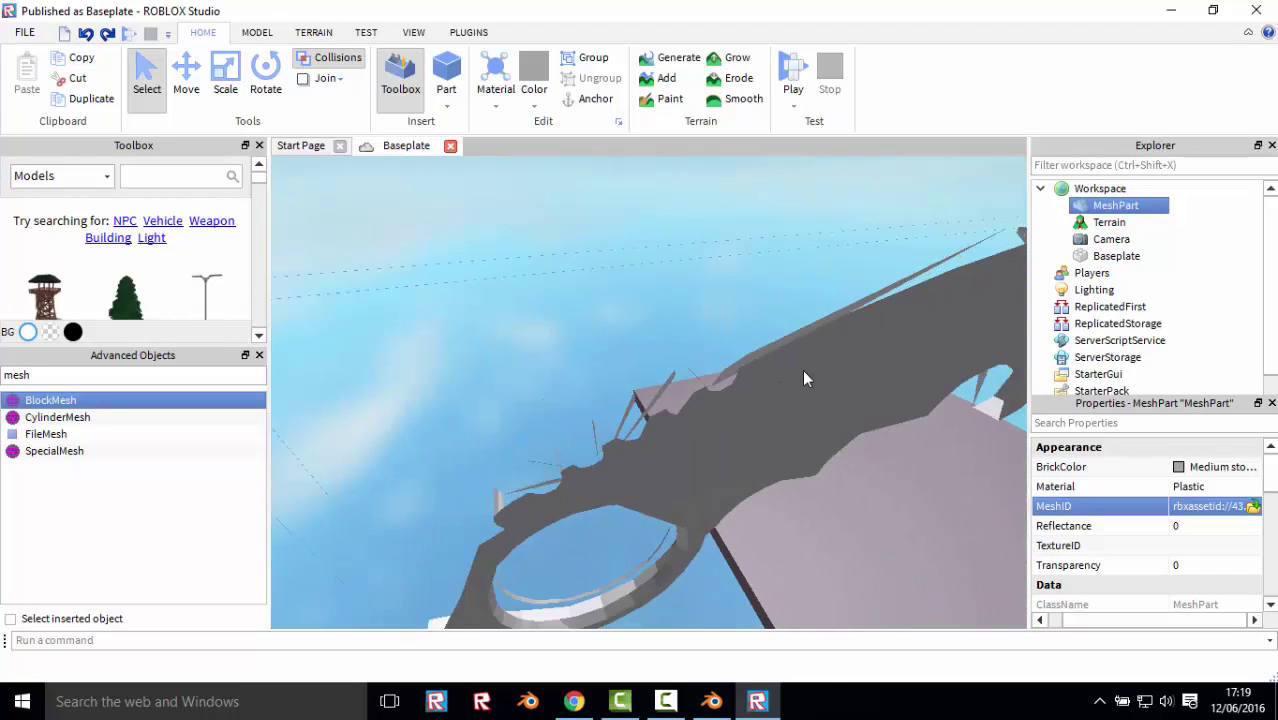
{"action": "right_click", "coordinate": [811, 438]}
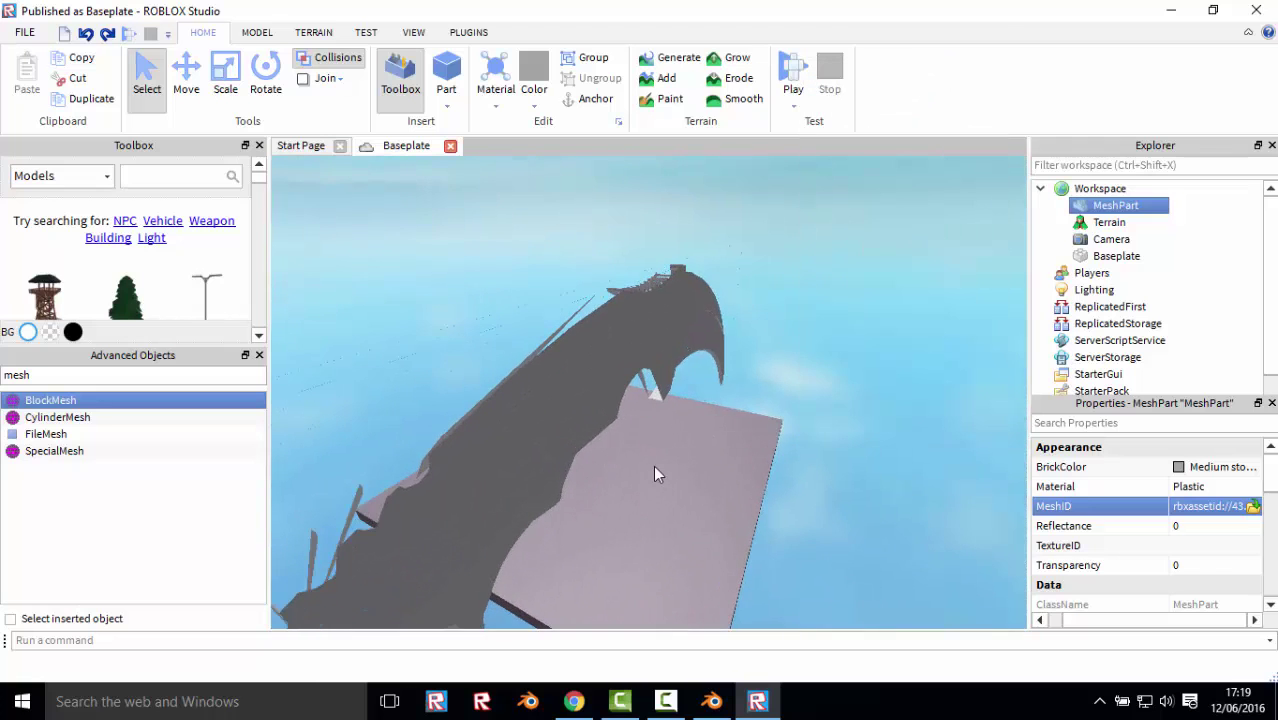
{"action": "left_click", "coordinate": [653, 470]}
{"action": "right_click_drag", "start_coordinate": [606, 465], "coordinate": [635, 493]}
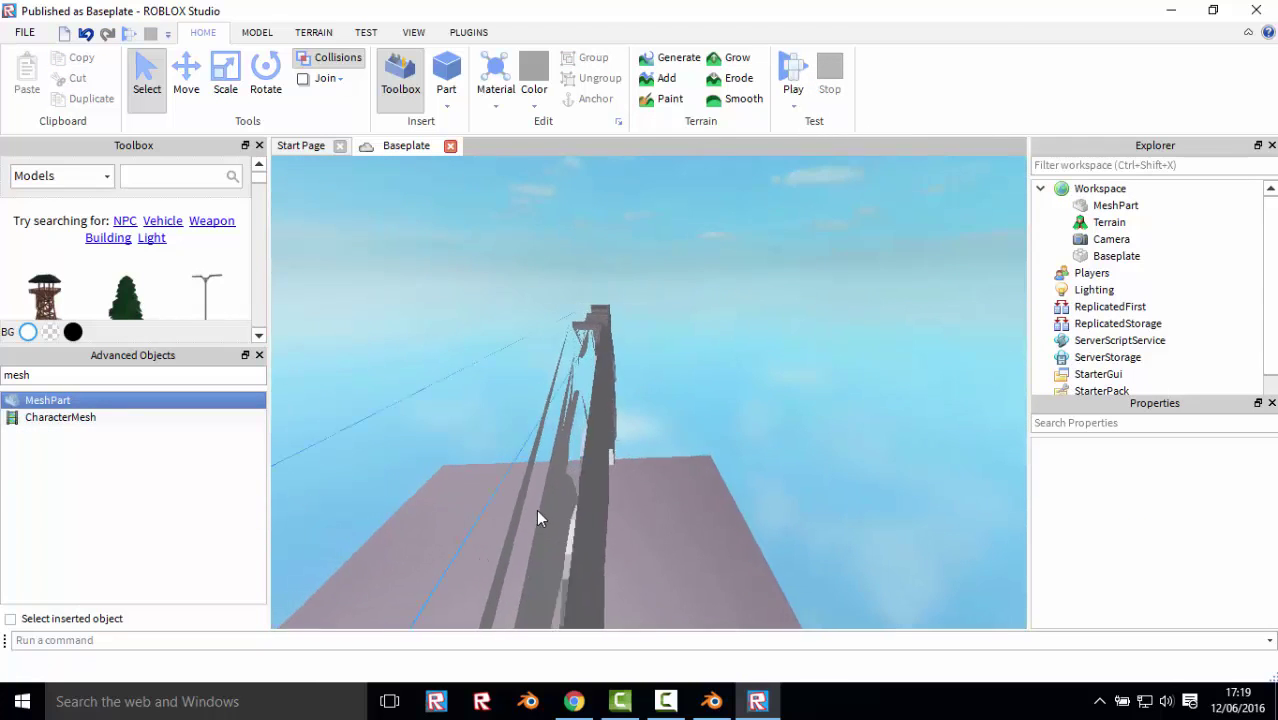
{"action": "left_click", "coordinate": [652, 454]}
{"action": "scroll", "coordinate": [652, 454], "scroll_direction": "up", "scroll_amount": 3}
{"action": "scroll", "coordinate": [661, 447], "scroll_direction": "up", "scroll_amount": 3}
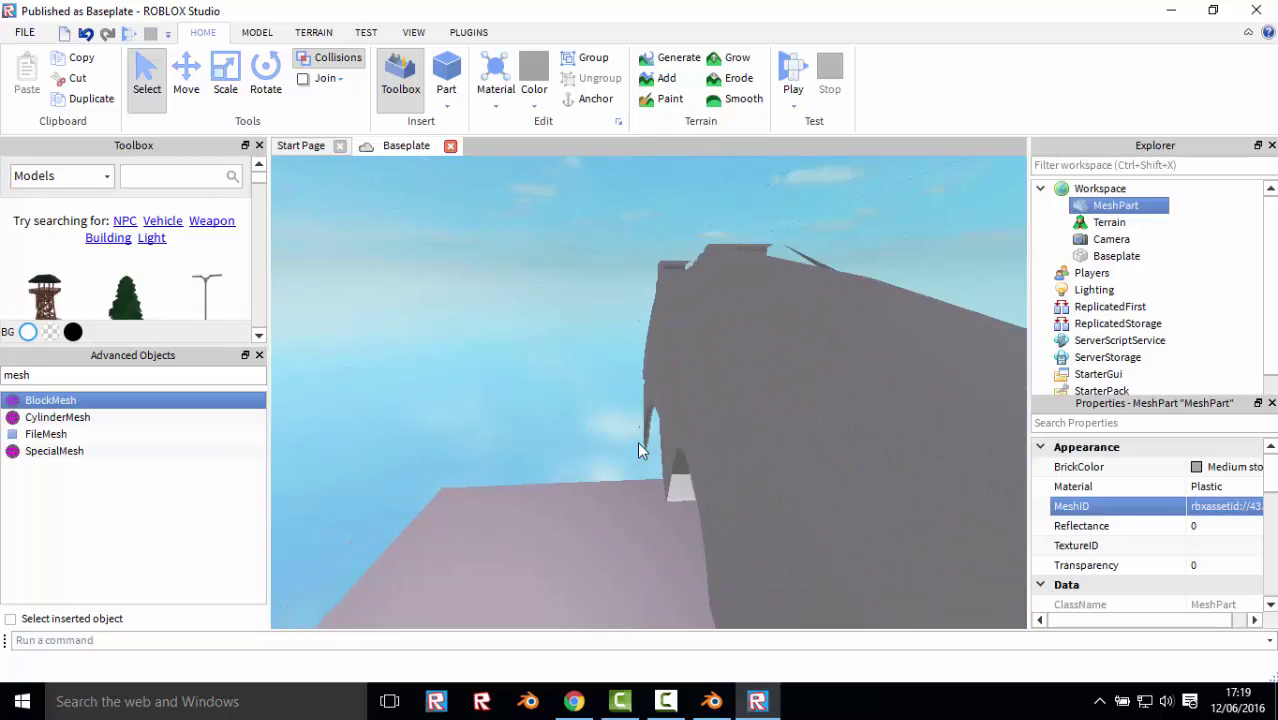
{"action": "scroll", "coordinate": [637, 441], "scroll_direction": "up", "scroll_amount": 3}
{"action": "scroll", "coordinate": [639, 440], "scroll_direction": "up", "scroll_amount": 3}
{"action": "scroll", "coordinate": [639, 440], "scroll_direction": "up", "scroll_amount": 3}
{"action": "scroll", "coordinate": [639, 440], "scroll_direction": "up", "scroll_amount": 2}
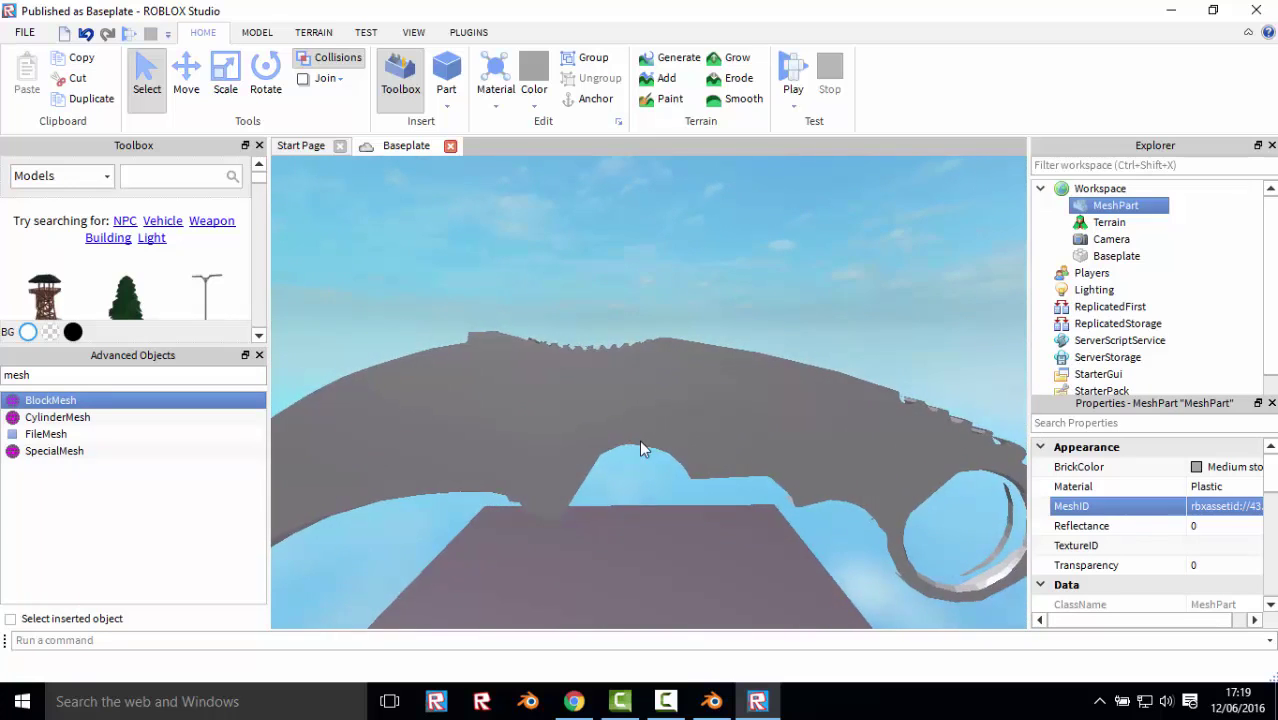
{"action": "scroll", "coordinate": [639, 440], "scroll_direction": "up", "scroll_amount": 3}
{"action": "scroll", "coordinate": [639, 441], "scroll_direction": "up", "scroll_amount": 3}
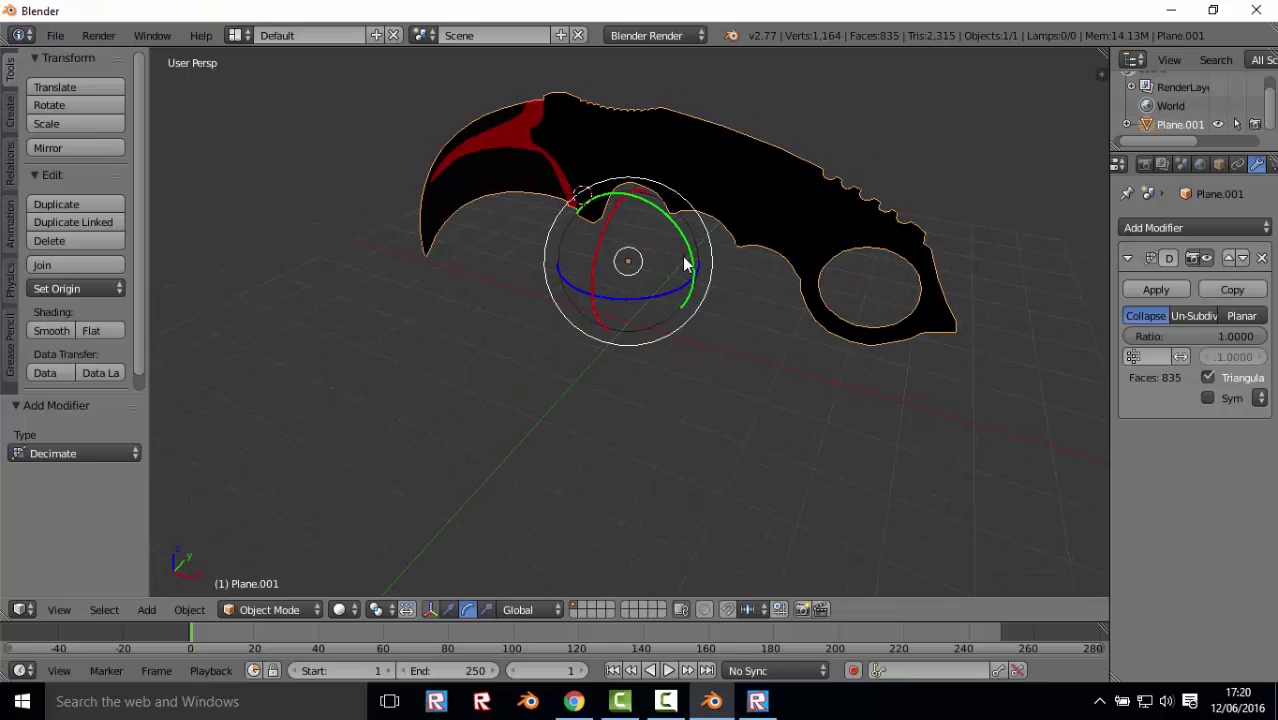
- Rotate the karambit about Y, then delete it from the scene
{"action": "left_click_drag", "start_coordinate": [684, 262], "coordinate": [680, 268]}
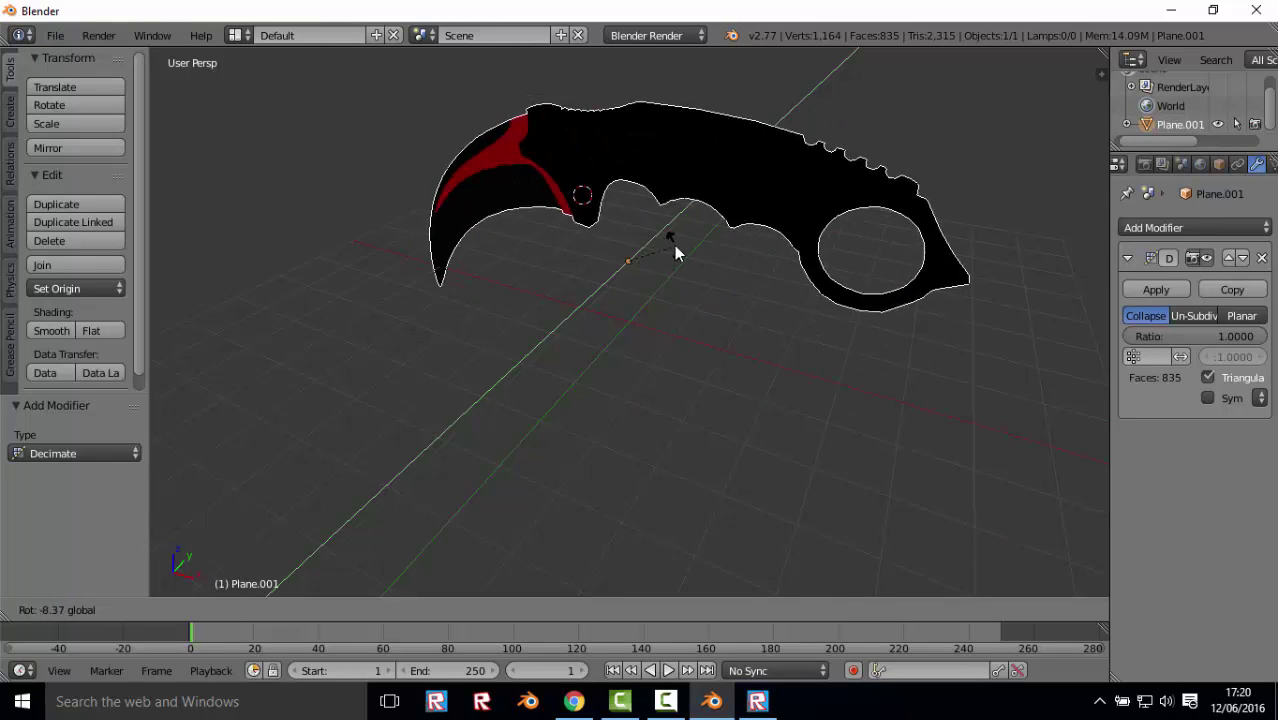
{"action": "left_click_drag", "start_coordinate": [678, 267], "coordinate": [676, 262]}
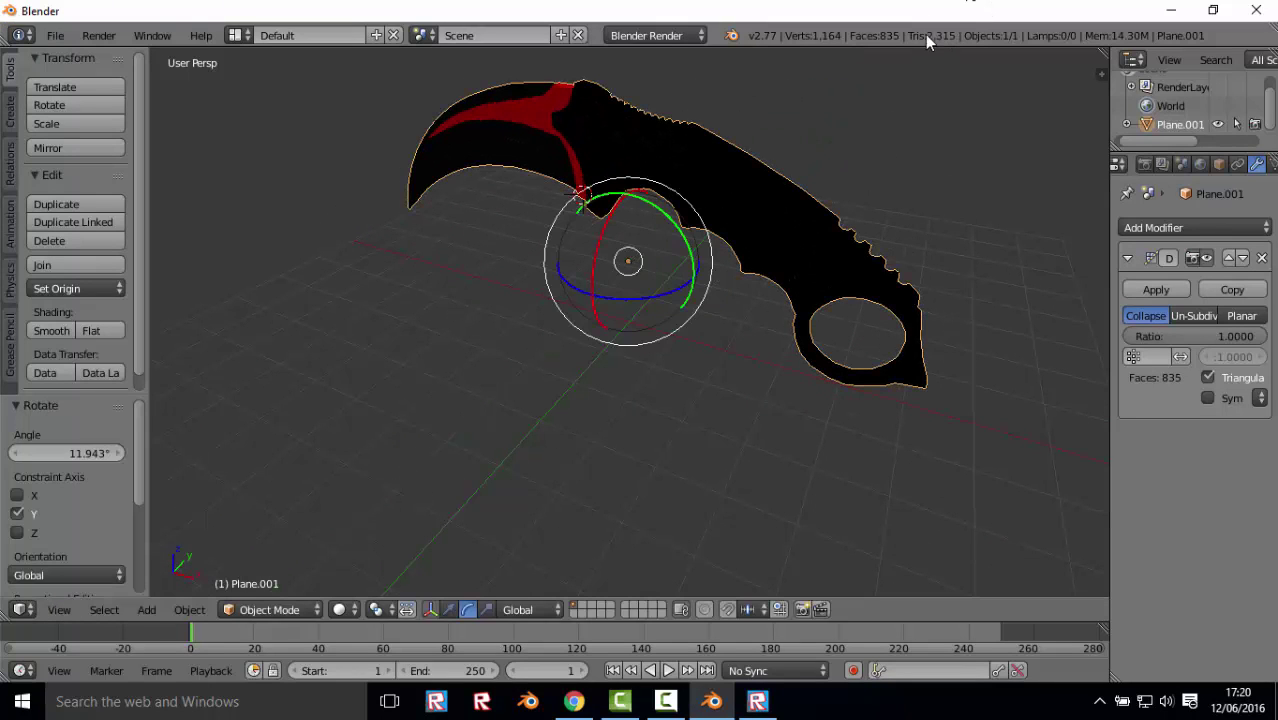
{"action": "mouse_move", "coordinate": [822, 161]}
{"action": "middle_mouse_down"}
{"action": "mouse_move", "coordinate": [360, 168]}
{"action": "mouse_move", "coordinate": [516, 277]}
{"action": "middle_mouse_up"}
{"action": "key", "text": "x"}
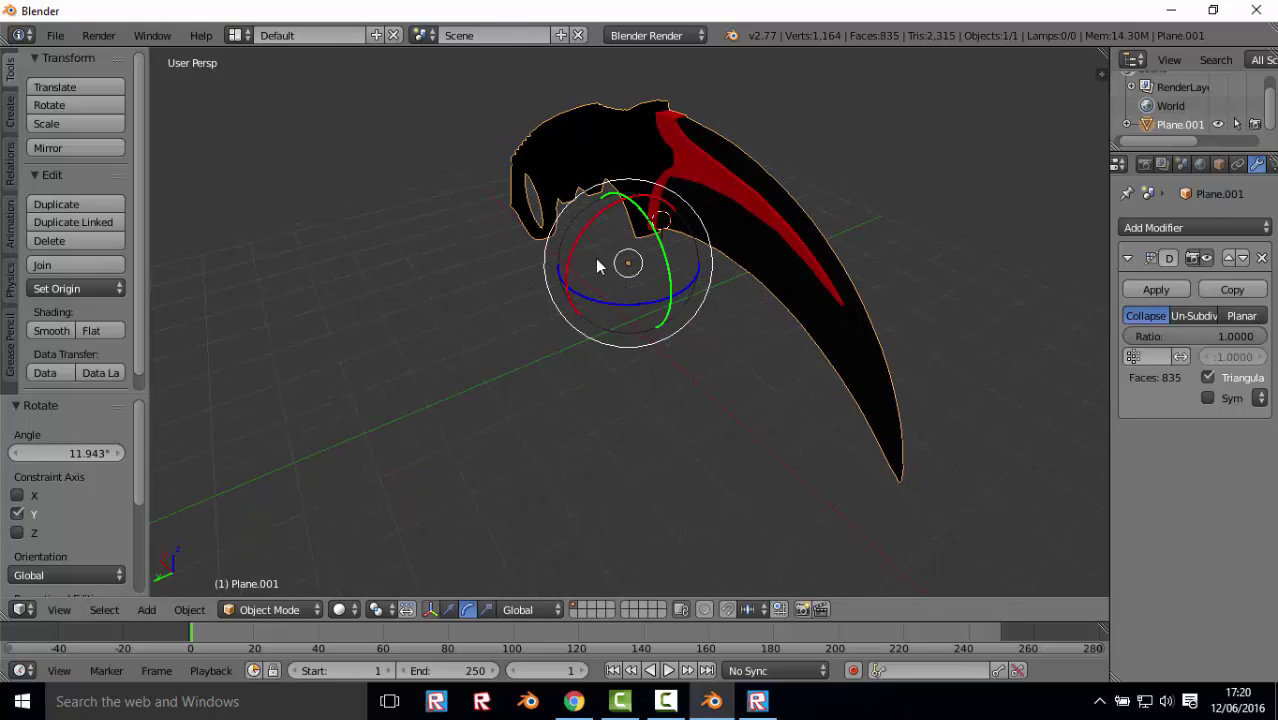
{"action": "key", "text": "x"}
{"action": "left_click", "coordinate": [595, 259]}
- Import B-767.obj from the Boeing 767 folder
{"action": "left_click", "coordinate": [55, 35]}
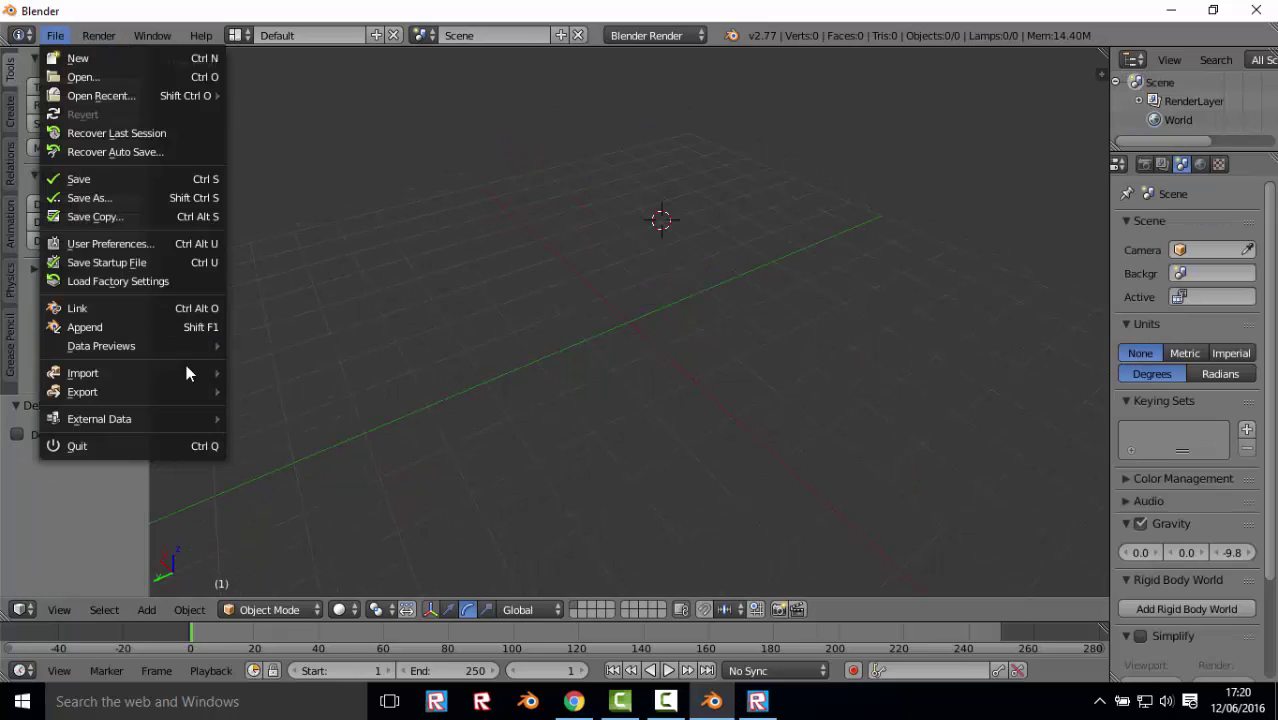
{"action": "mouse_move", "coordinate": [83, 373]}
{"action": "left_click", "coordinate": [313, 466]}
{"action": "left_click", "coordinate": [322, 166]}
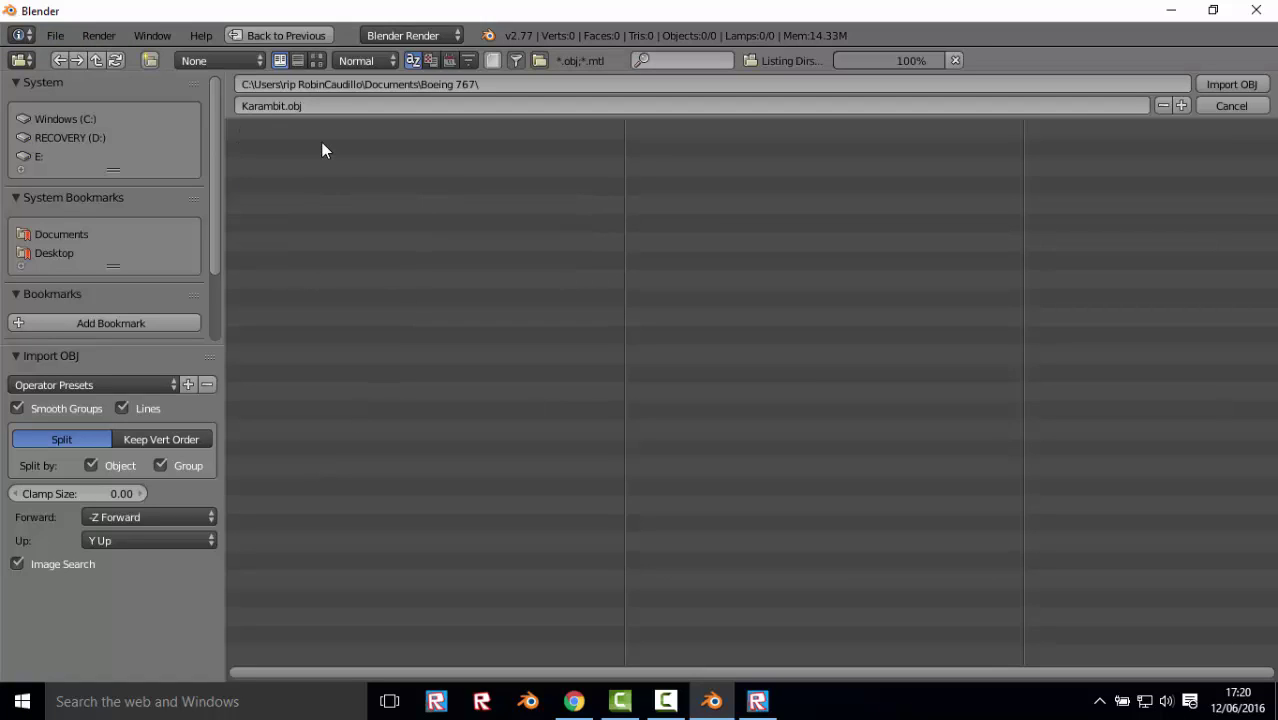
{"action": "left_click", "coordinate": [308, 184]}
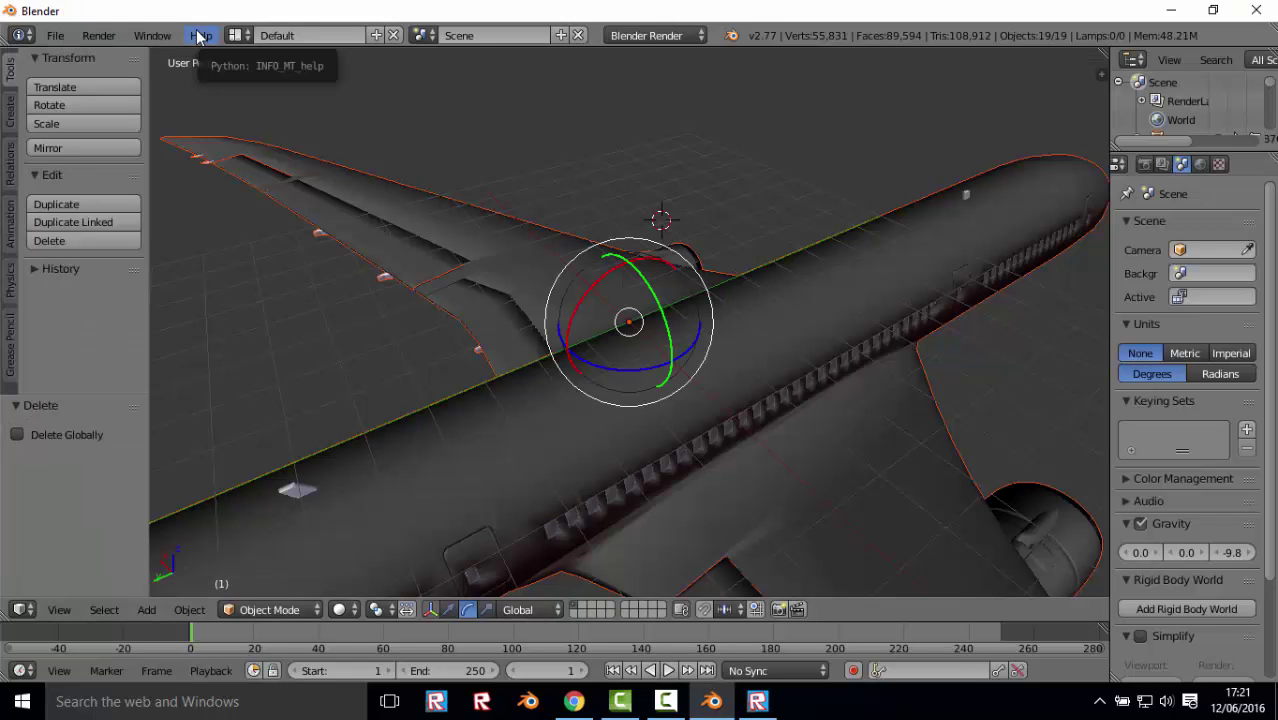
- Lift the Boeing 767 along Z to a height of 6.851
{"action": "scroll", "coordinate": [656, 223], "scroll_direction": "down", "scroll_amount": 2}
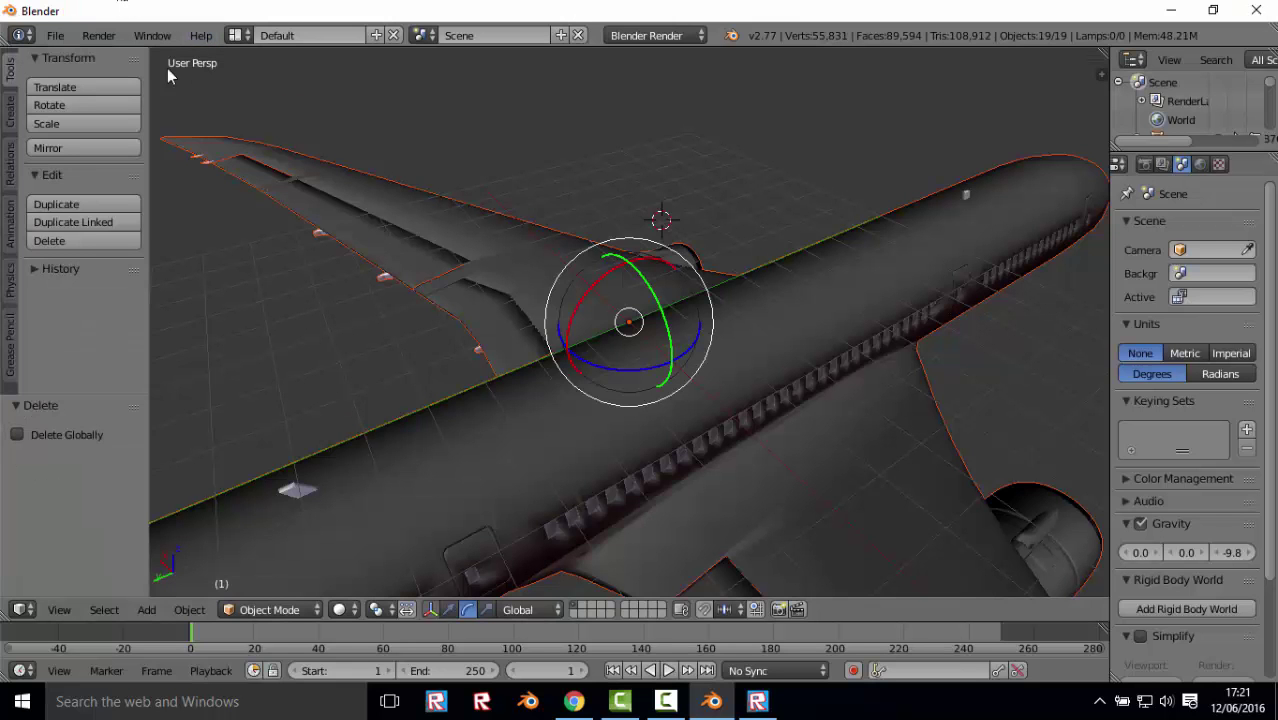
{"action": "middle_click_drag", "start_coordinate": [656, 223], "coordinate": [764, 291]}
{"action": "scroll", "coordinate": [570, 478], "scroll_direction": "down", "scroll_amount": 5}
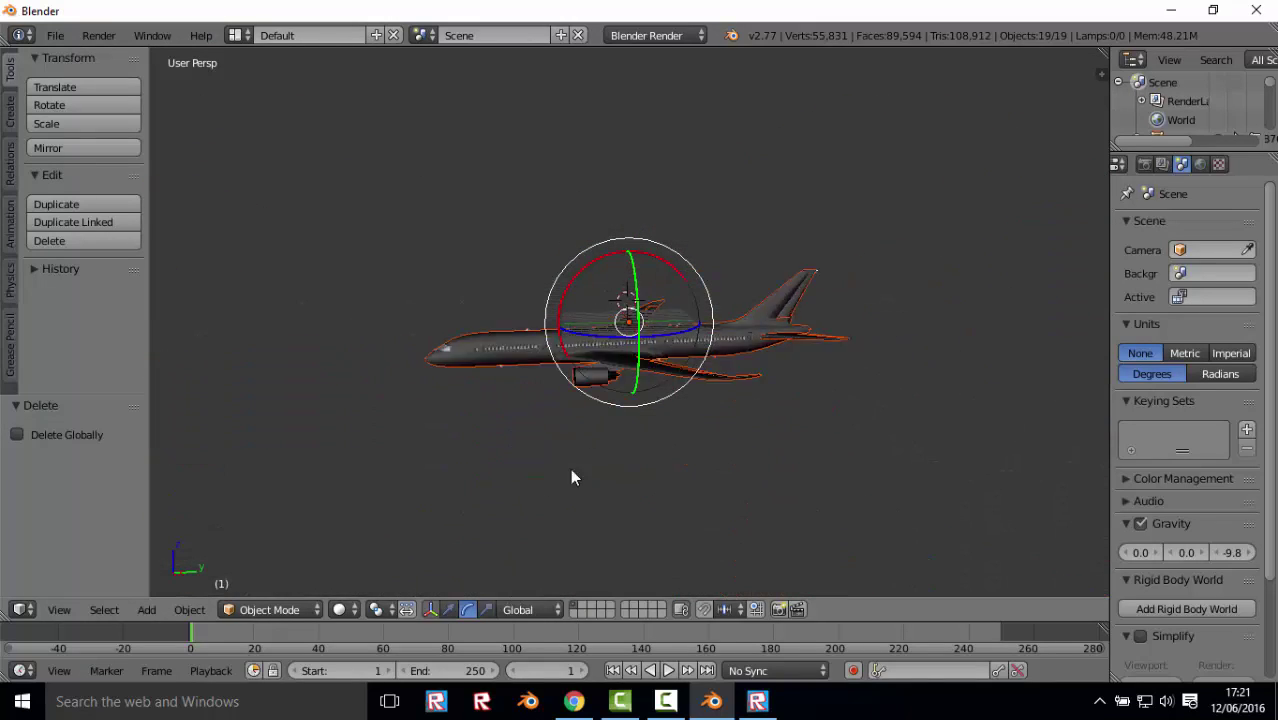
{"action": "left_click", "coordinate": [449, 609]}
{"action": "scroll", "coordinate": [625, 300], "scroll_direction": "up", "scroll_amount": 2}
{"action": "left_click_drag", "start_coordinate": [620, 258], "coordinate": [646, 193]}
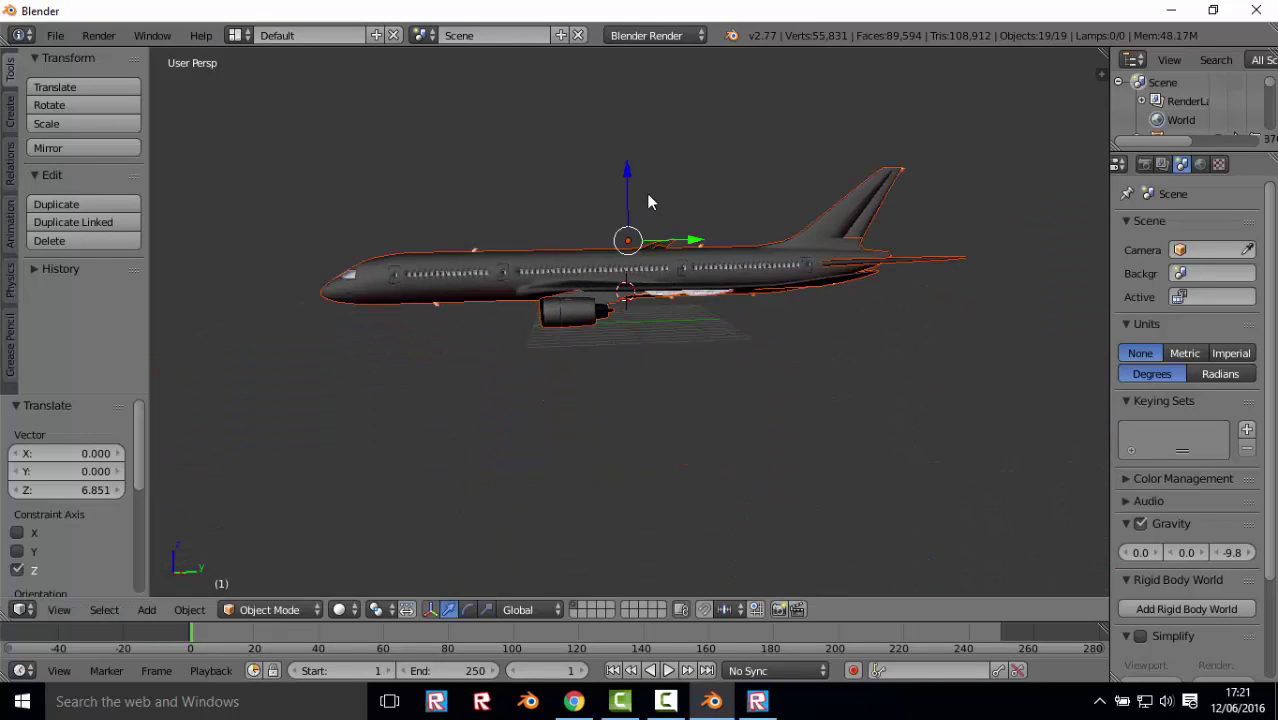
{"action": "mouse_move", "coordinate": [646, 193]}
{"action": "middle_mouse_down"}
{"action": "mouse_move", "coordinate": [930, 170]}
{"action": "mouse_move", "coordinate": [331, 204]}
{"action": "mouse_move", "coordinate": [884, 158]}
{"action": "middle_mouse_up"}
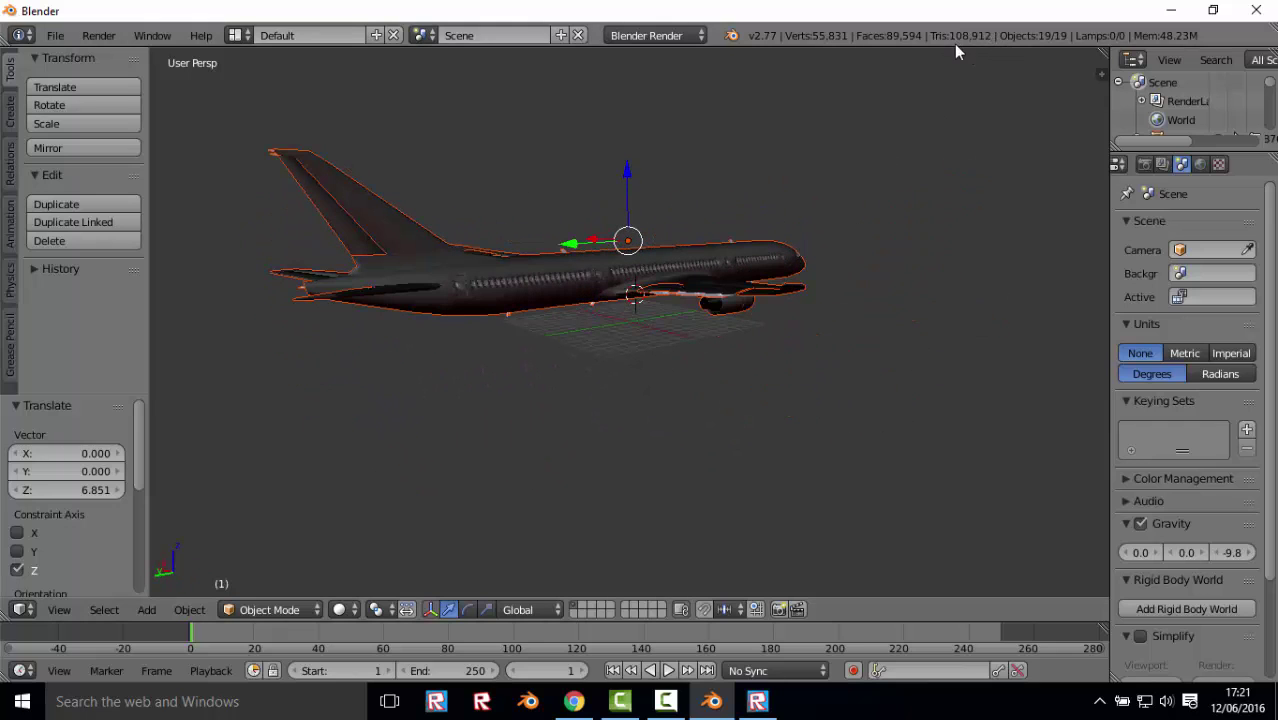
- Orbit through three-quarter, side and top views of the raised airplane
{"action": "mouse_move", "coordinate": [940, 120]}
{"action": "middle_mouse_down"}
{"action": "mouse_move", "coordinate": [893, 200]}
{"action": "mouse_move", "coordinate": [789, 236]}
{"action": "mouse_move", "coordinate": [659, 238]}
{"action": "mouse_move", "coordinate": [747, 154]}
{"action": "mouse_move", "coordinate": [934, 170]}
{"action": "middle_mouse_up"}
{"action": "scroll", "coordinate": [786, 226], "scroll_direction": "up", "scroll_amount": 3}
{"action": "scroll", "coordinate": [747, 154], "scroll_direction": "down", "scroll_amount": 3}
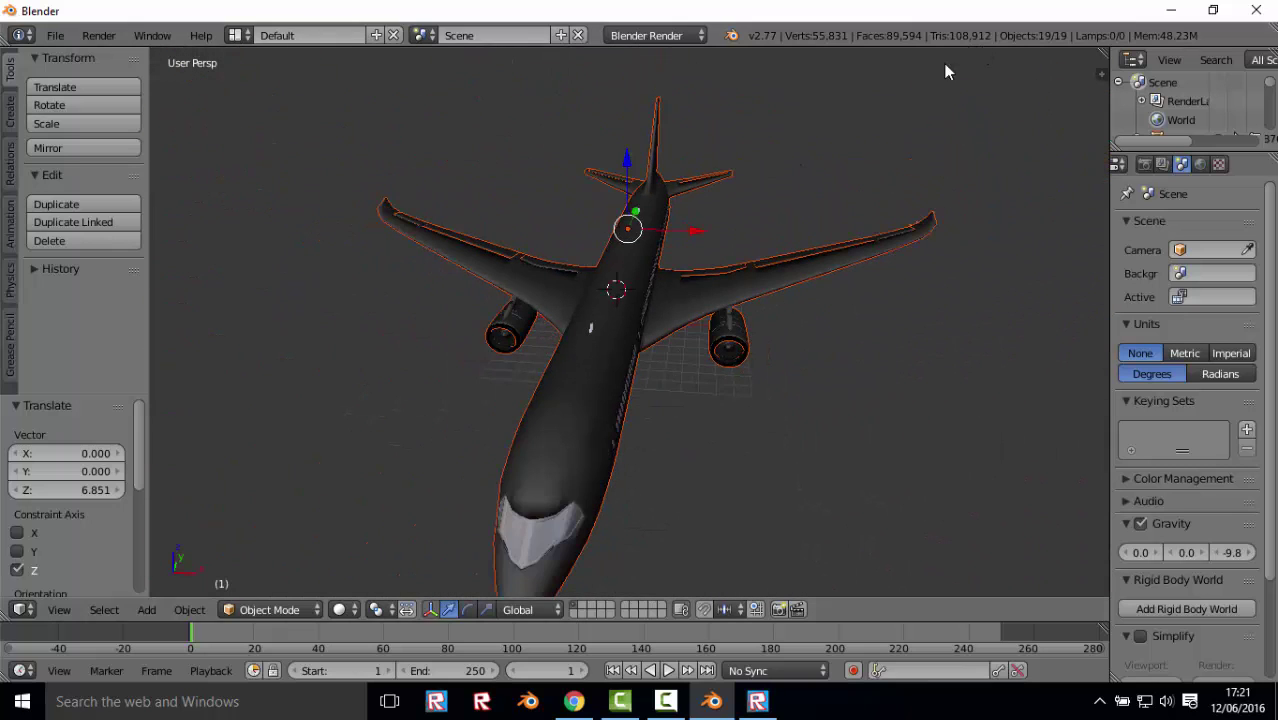
{"action": "mouse_move", "coordinate": [947, 68]}
{"action": "middle_mouse_down"}
{"action": "mouse_move", "coordinate": [551, 171]}
{"action": "mouse_move", "coordinate": [643, 338]}
{"action": "mouse_move", "coordinate": [776, 308]}
{"action": "mouse_move", "coordinate": [685, 354]}
{"action": "mouse_move", "coordinate": [866, 368]}
{"action": "middle_mouse_up"}
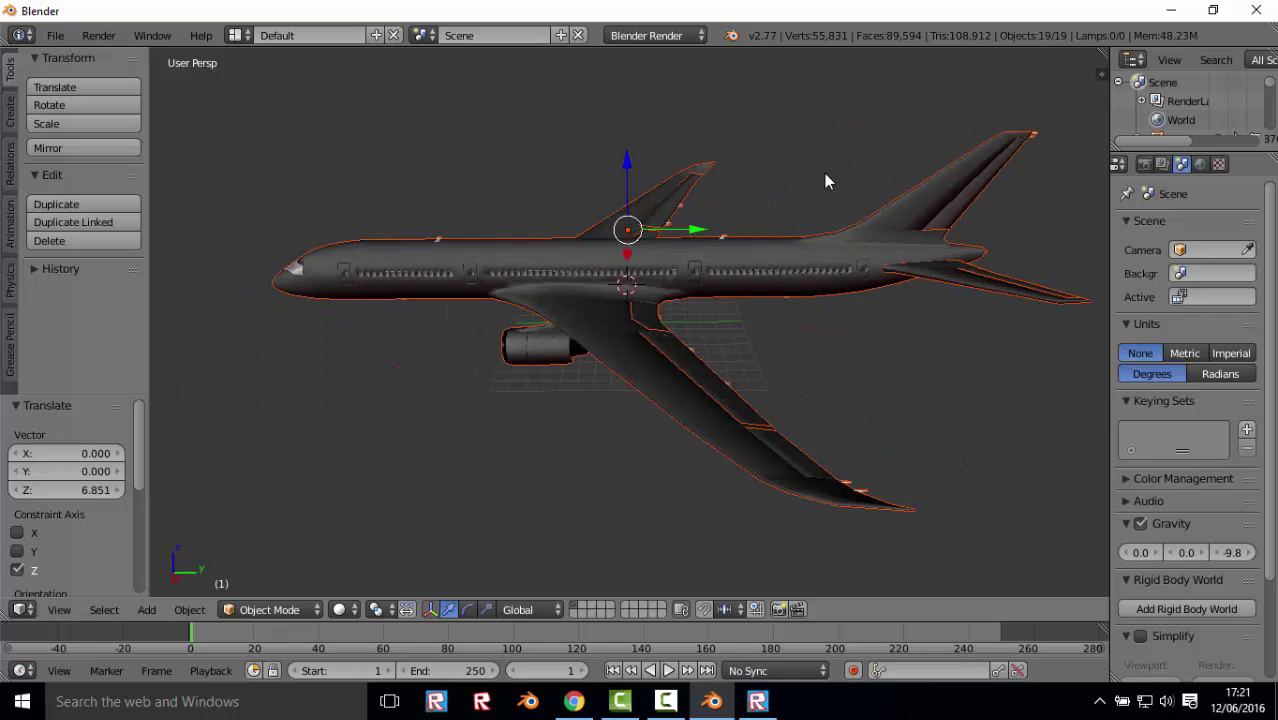
{"action": "middle_click_drag", "start_coordinate": [660, 192], "coordinate": [777, 406]}
- Select the fuselage and wings and slide them aside along X
{"action": "right_click", "coordinate": [793, 430]}
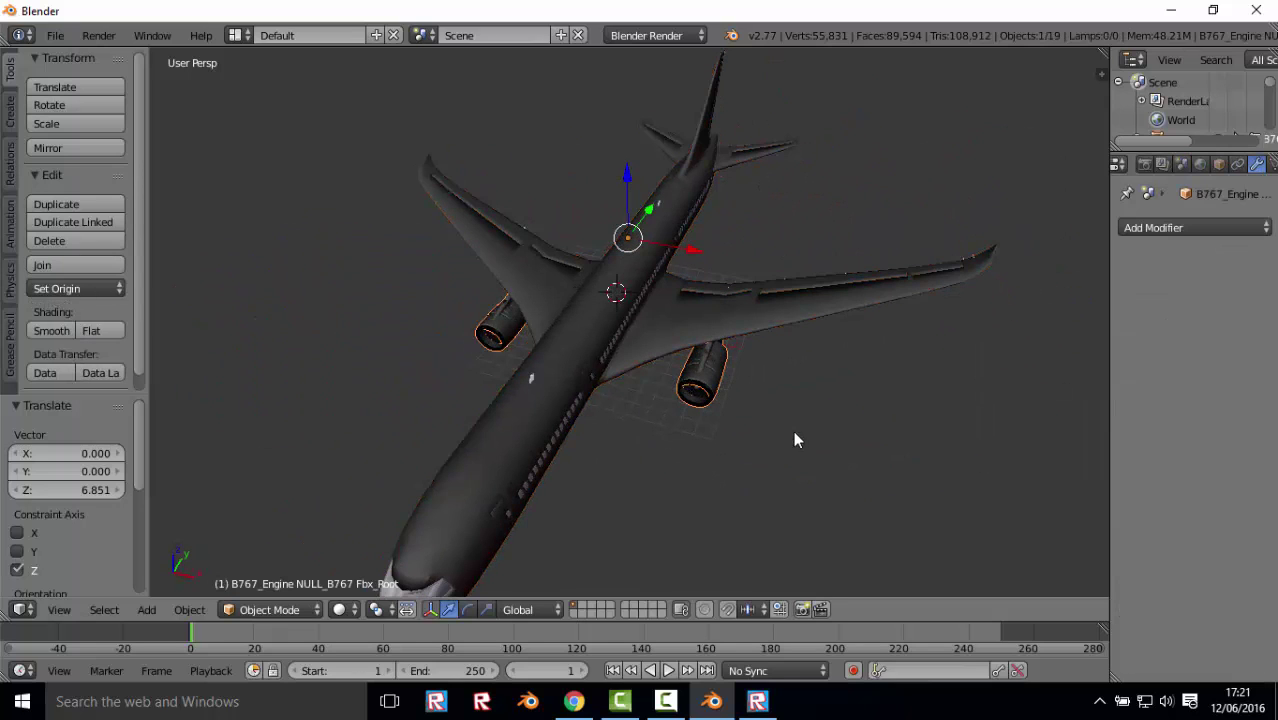
{"action": "right_click", "coordinate": [615, 328]}
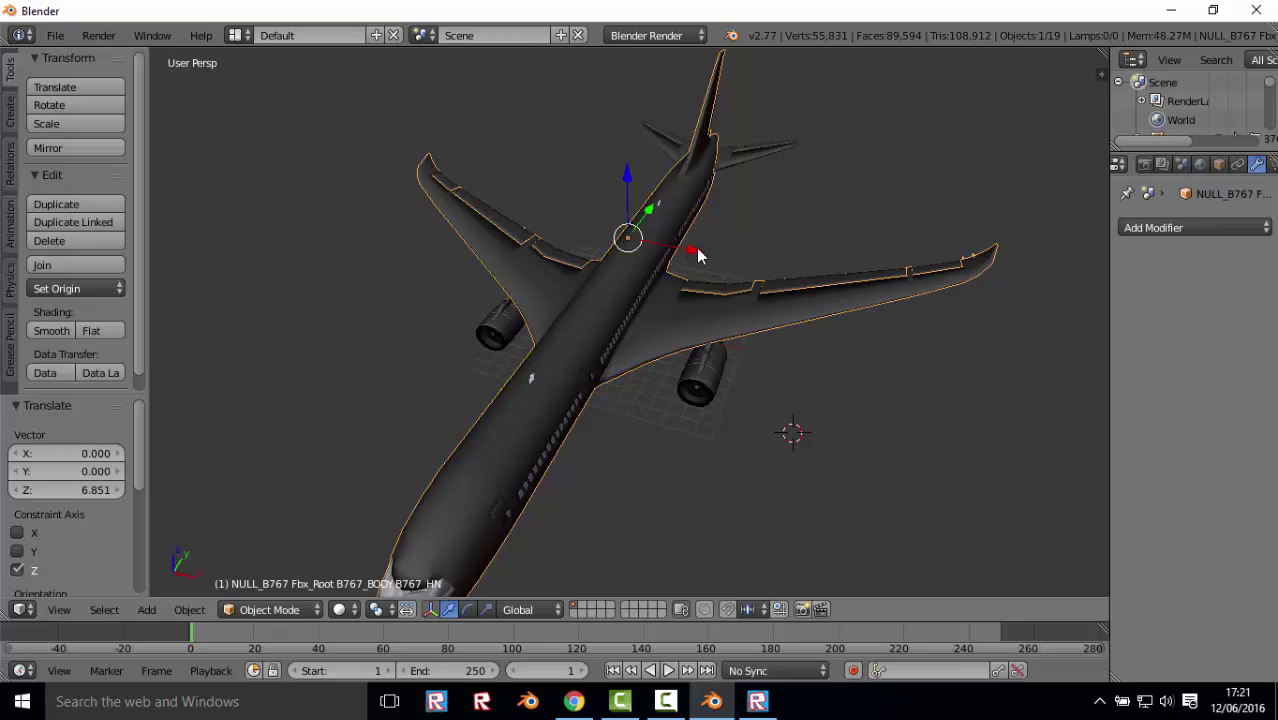
{"action": "left_click_drag", "start_coordinate": [685, 251], "coordinate": [160, 152]}
- Delete the wing flaps, engines and tail pieces
{"action": "right_click", "coordinate": [478, 215]}
{"action": "right_click", "coordinate": [437, 181], "text": "shift"}
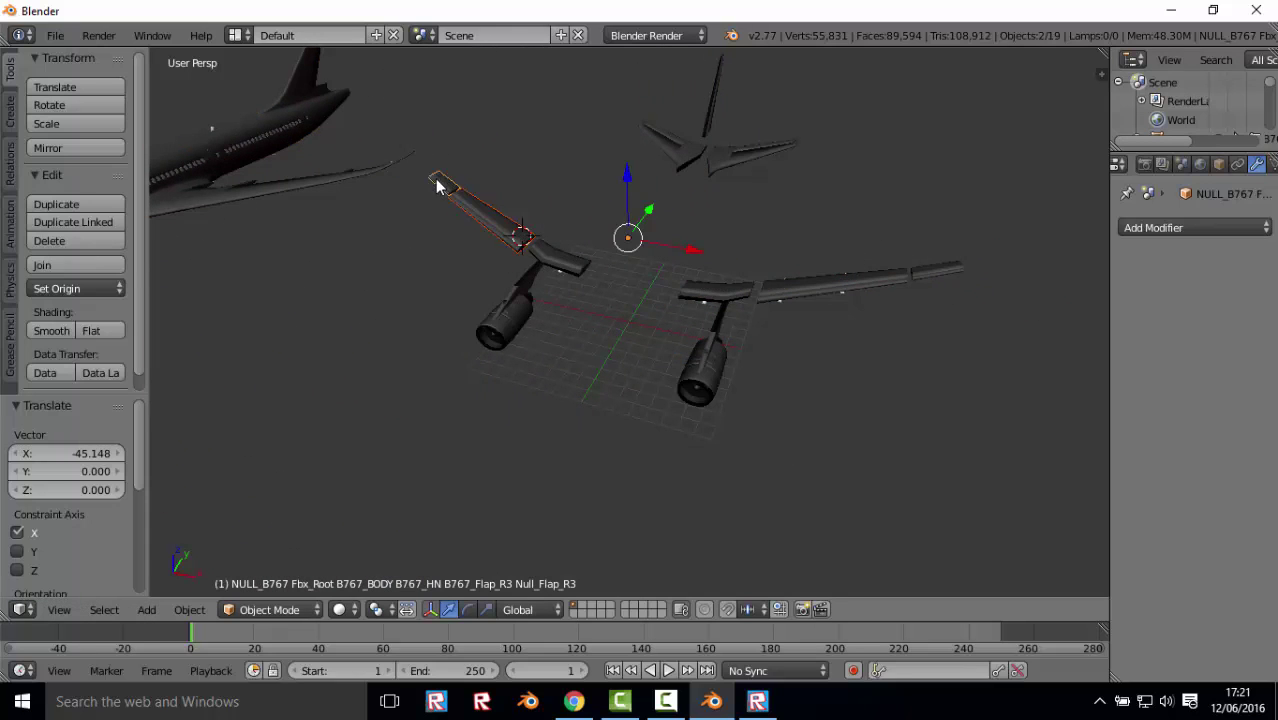
{"action": "right_click", "coordinate": [542, 264], "text": "shift"}
{"action": "right_click", "coordinate": [561, 262], "text": "shift"}
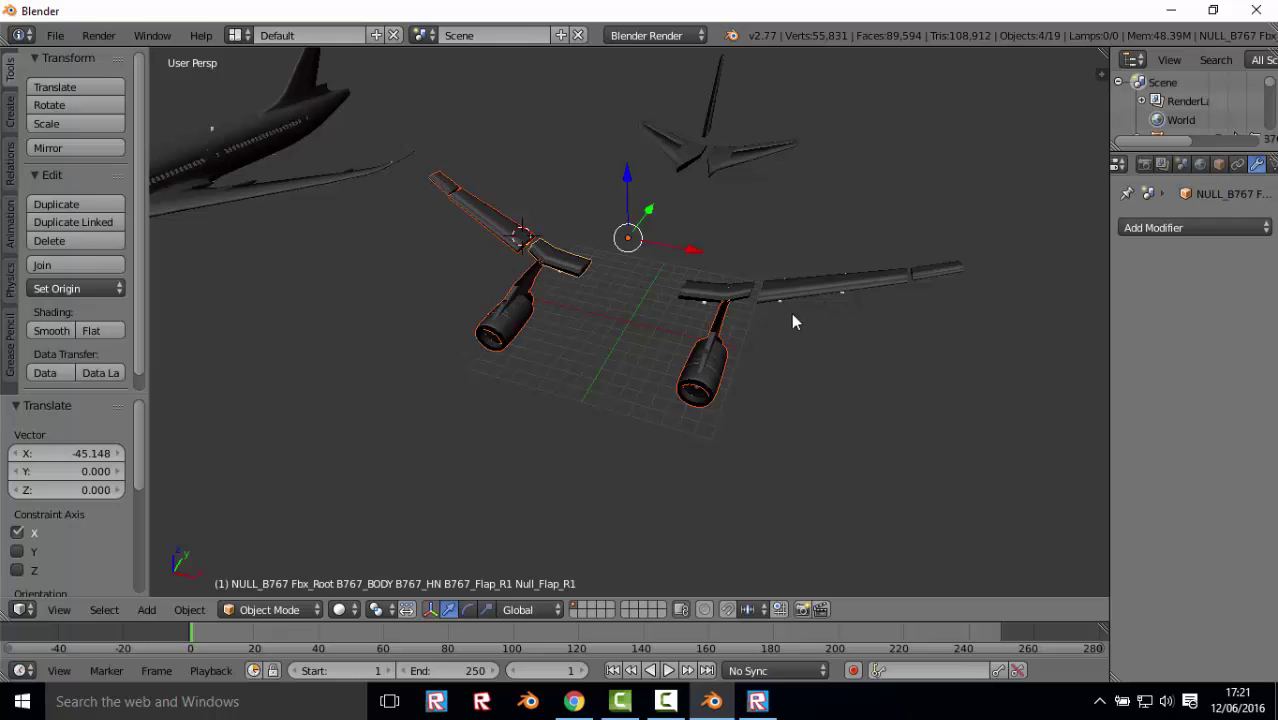
{"action": "right_click", "coordinate": [750, 293], "text": "shift"}
{"action": "right_click", "coordinate": [820, 286], "text": "shift"}
{"action": "right_click", "coordinate": [935, 272], "text": "shift"}
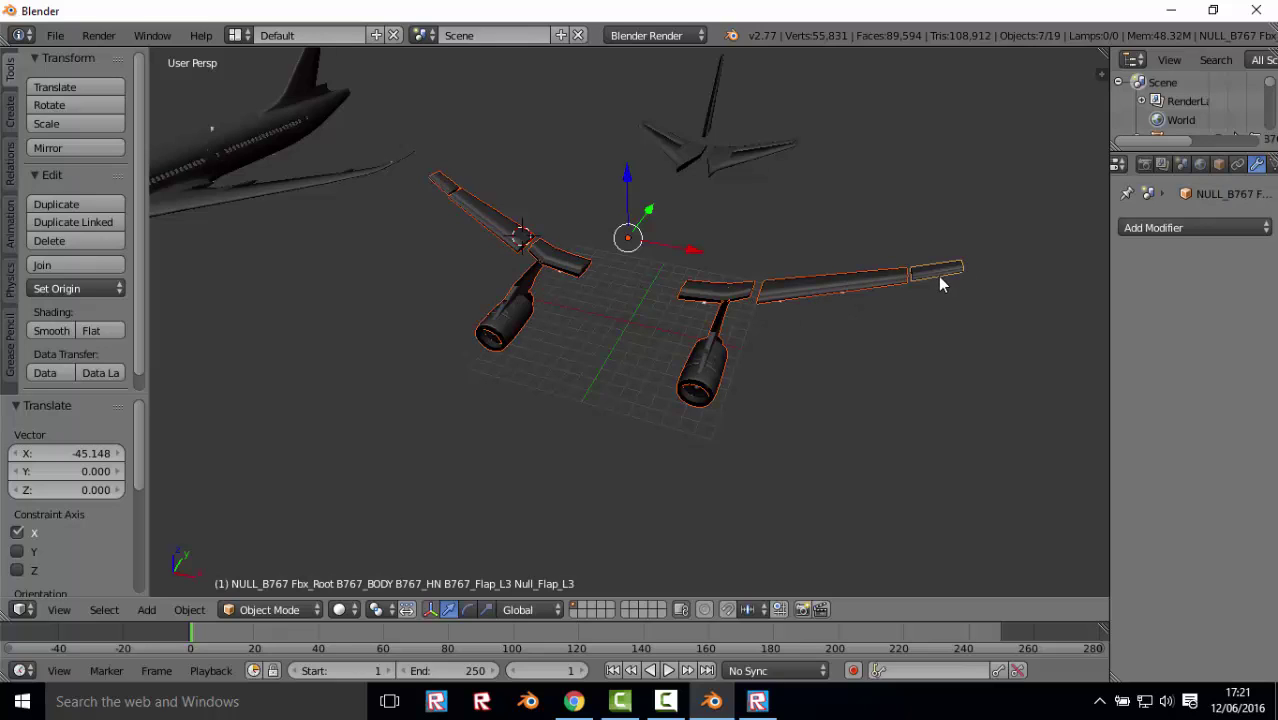
{"action": "right_click", "coordinate": [717, 170], "text": "shift"}
{"action": "right_click", "coordinate": [690, 150], "text": "shift"}
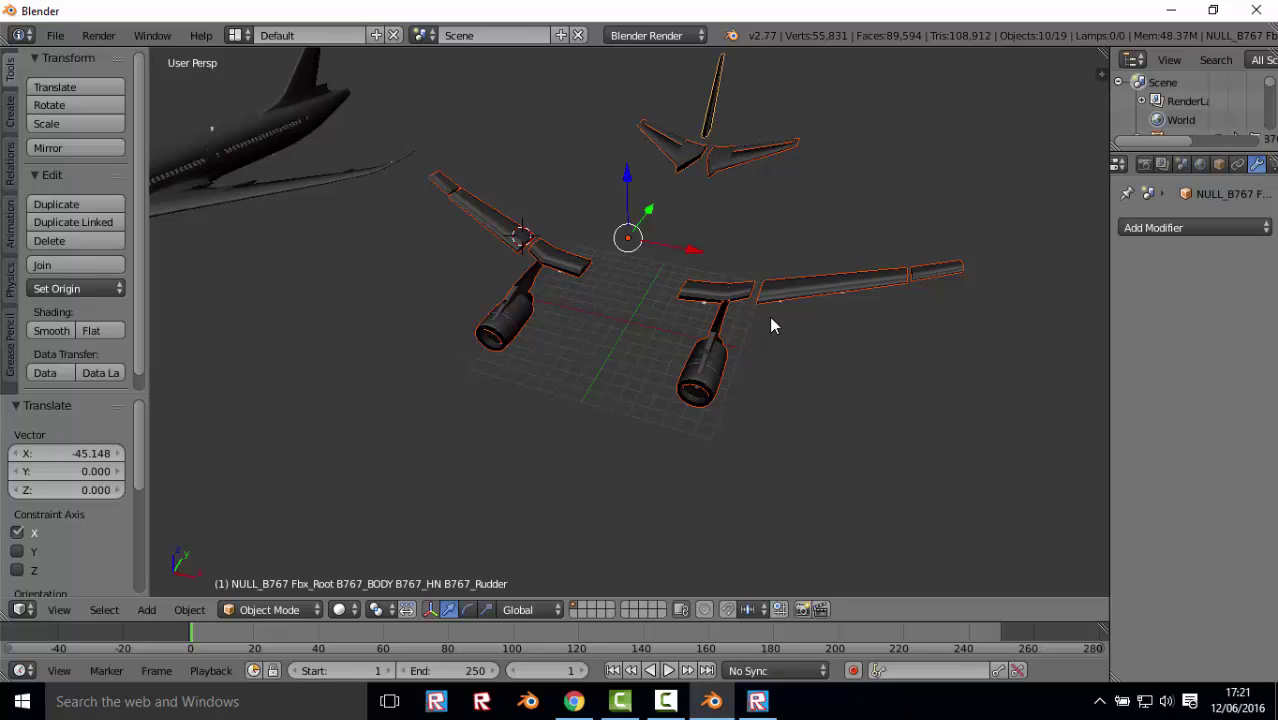
{"action": "key", "text": "x"}
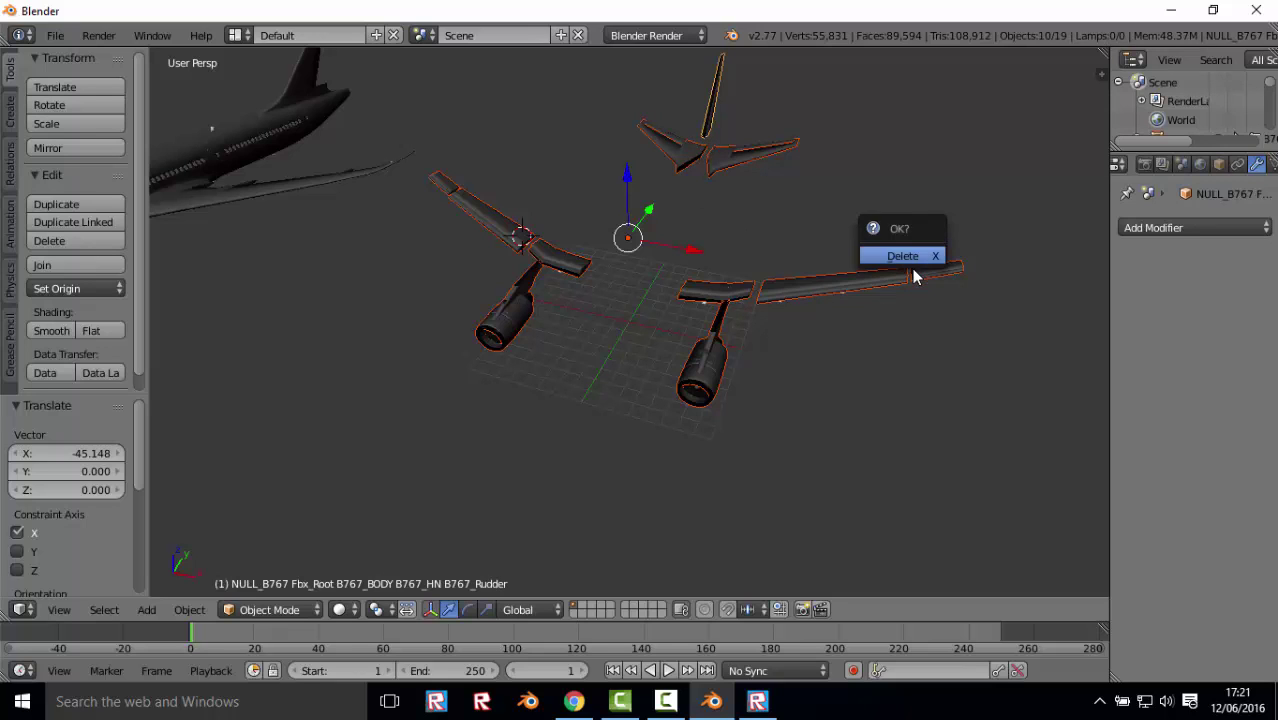
{"action": "left_click", "coordinate": [905, 262]}
- Delete the remaining flaps, both elevators and the two engine objects
{"action": "mouse_move", "coordinate": [879, 253]}
{"action": "middle_mouse_down"}
{"action": "mouse_move", "coordinate": [585, 264]}
{"action": "mouse_move", "coordinate": [649, 226]}
{"action": "mouse_move", "coordinate": [825, 247]}
{"action": "middle_mouse_up"}
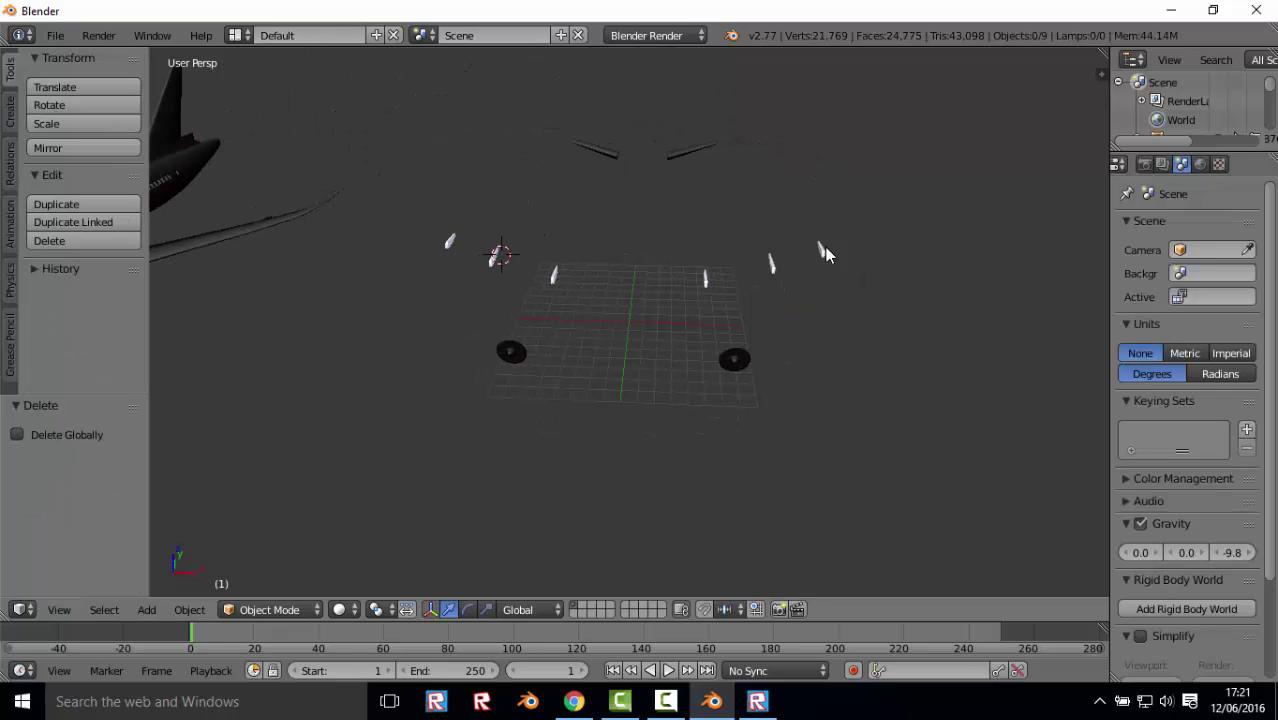
{"action": "right_click", "coordinate": [821, 251]}
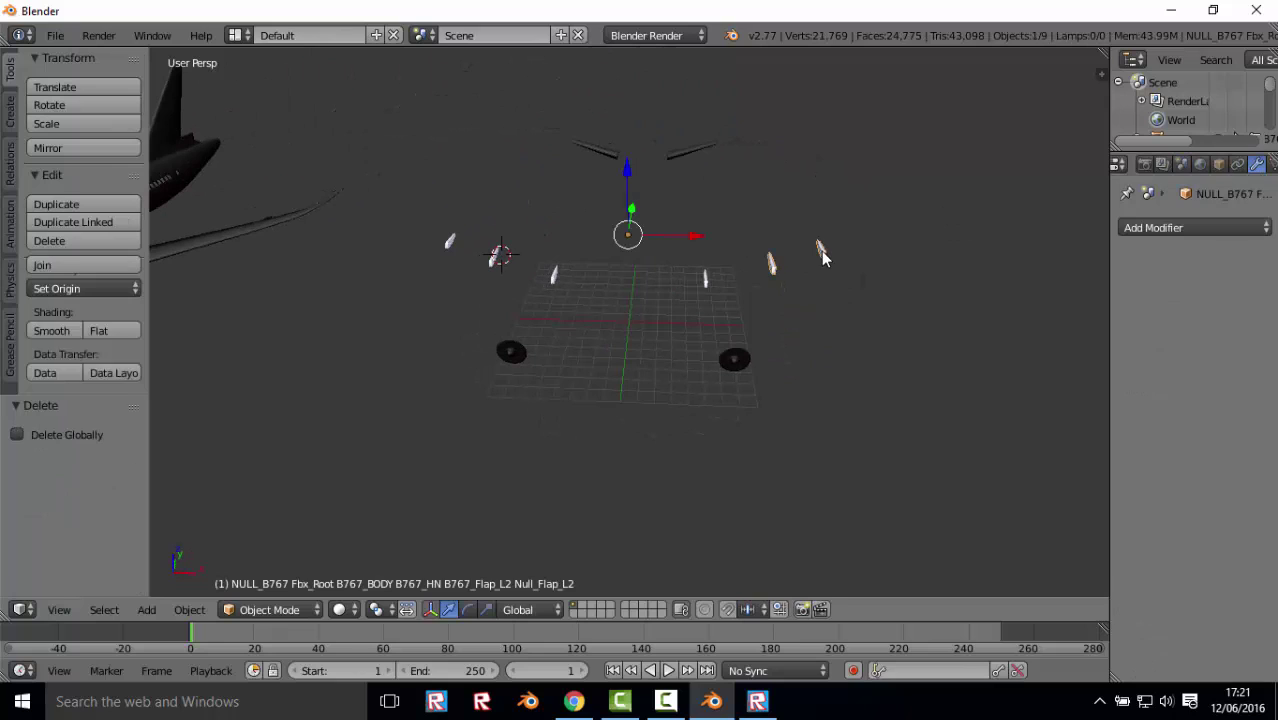
{"action": "right_click", "coordinate": [705, 281], "text": "shift"}
{"action": "right_click", "coordinate": [555, 276], "text": "shift"}
{"action": "right_click", "coordinate": [449, 245], "text": "shift"}
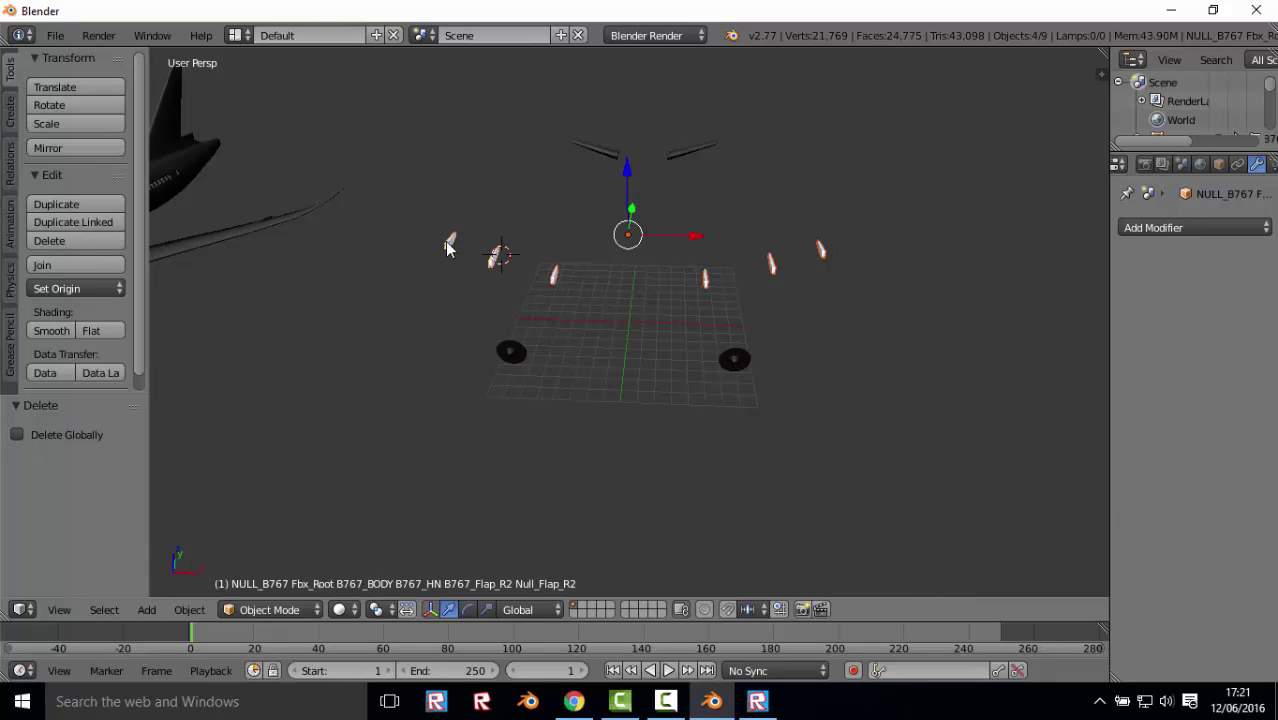
{"action": "right_click", "coordinate": [613, 152], "text": "shift"}
{"action": "right_click", "coordinate": [703, 150], "text": "shift"}
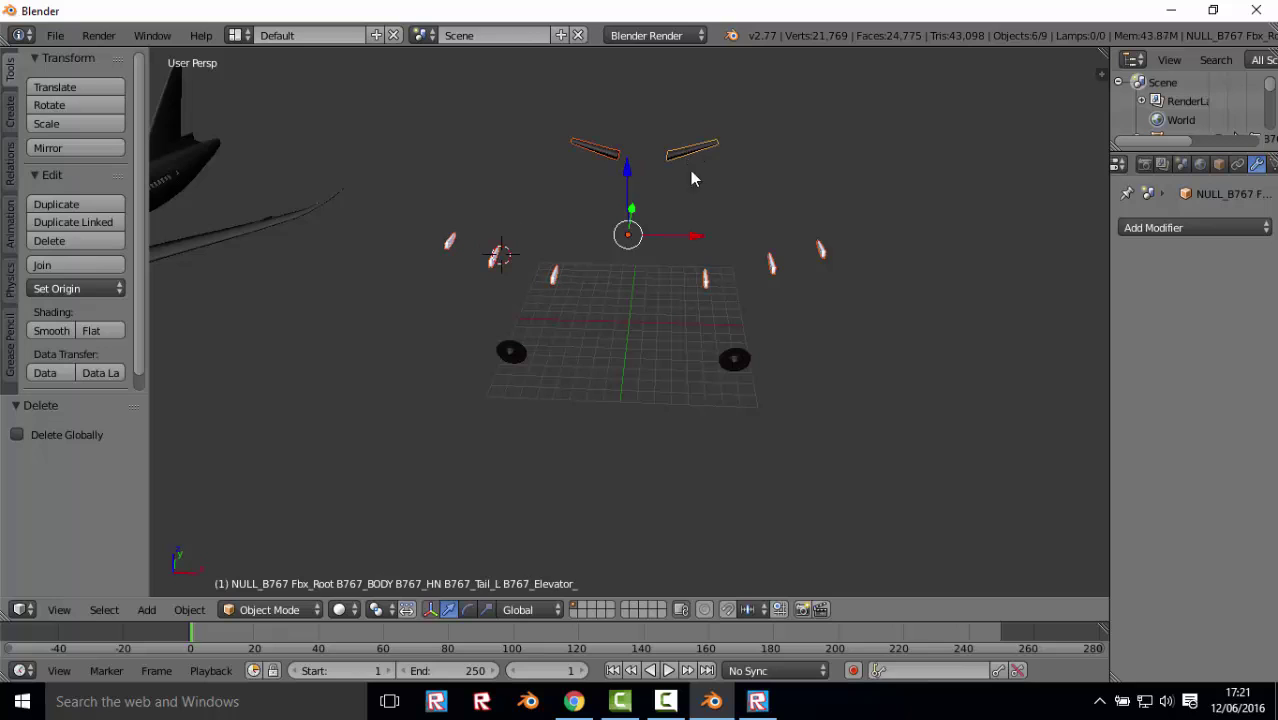
{"action": "right_click", "coordinate": [744, 356], "text": "shift"}
{"action": "right_click", "coordinate": [513, 350], "text": "shift"}
{"action": "key", "text": "x"}
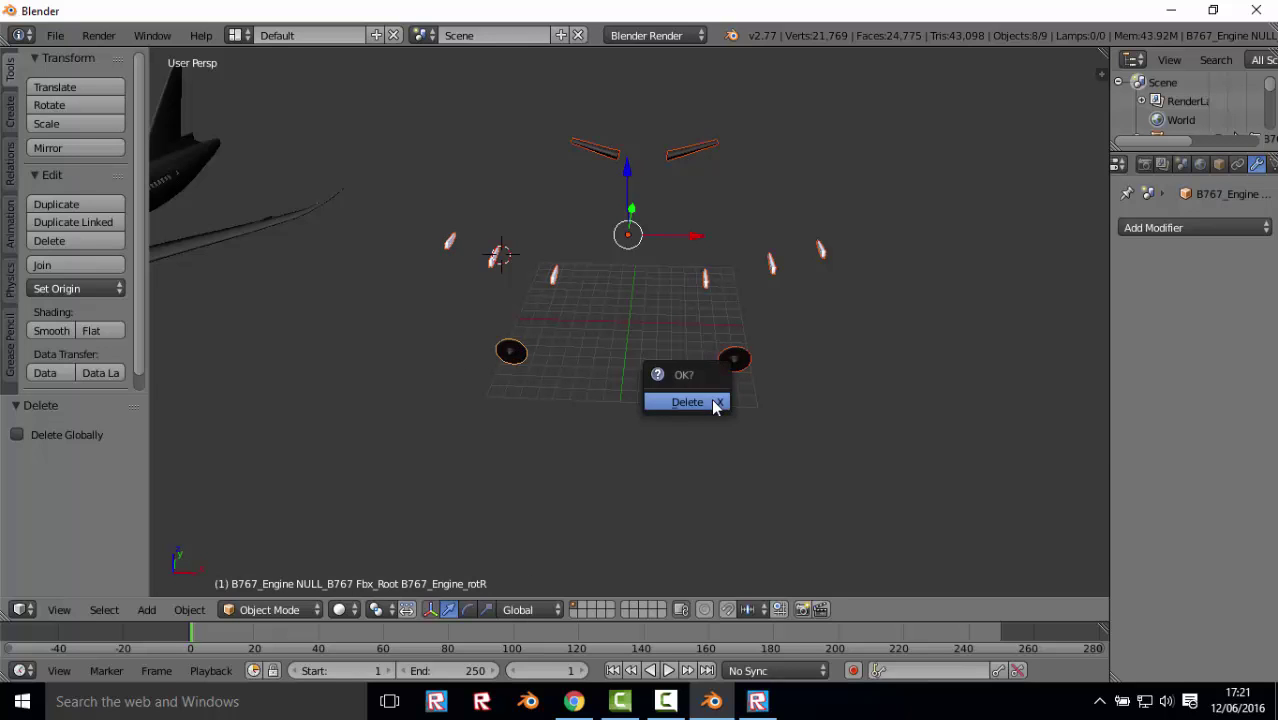
{"action": "left_click", "coordinate": [712, 401]}
- Move the airplane body 50.121 along the X axis
{"action": "middle_click_drag", "start_coordinate": [510, 248], "coordinate": [397, 237]}
{"action": "right_click", "coordinate": [415, 122]}
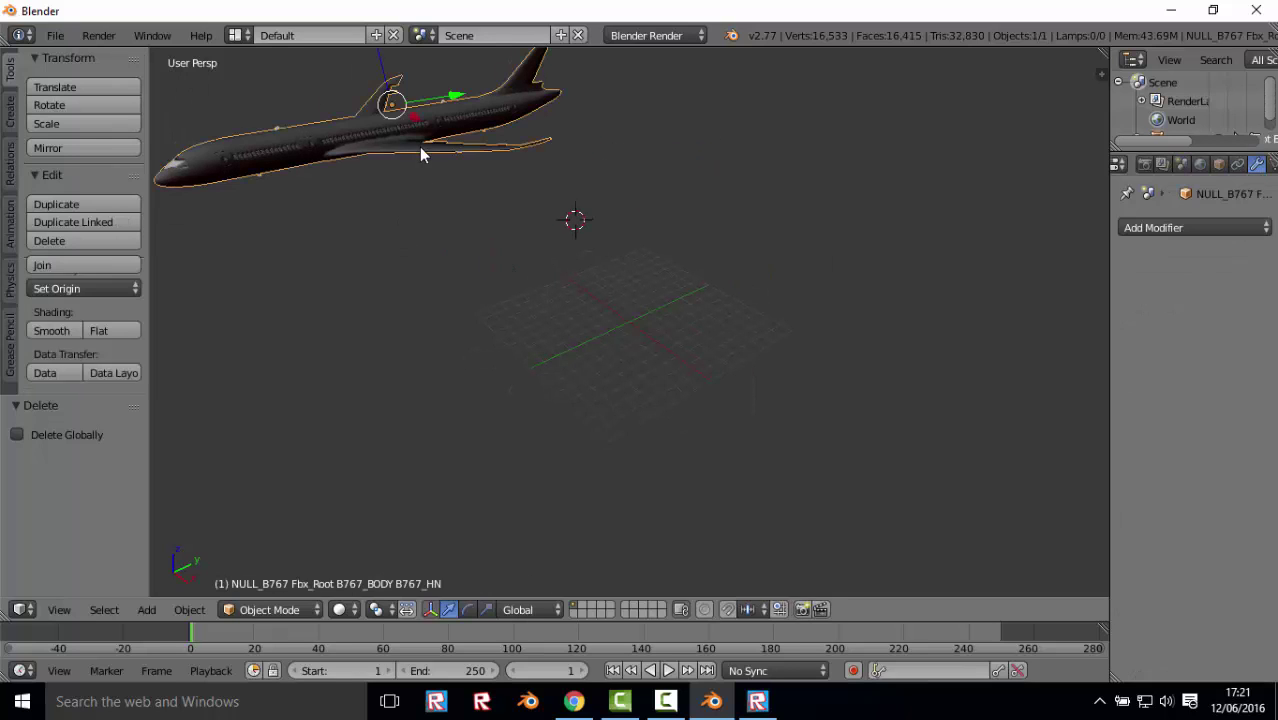
{"action": "left_click_drag", "start_coordinate": [415, 122], "coordinate": [656, 369]}
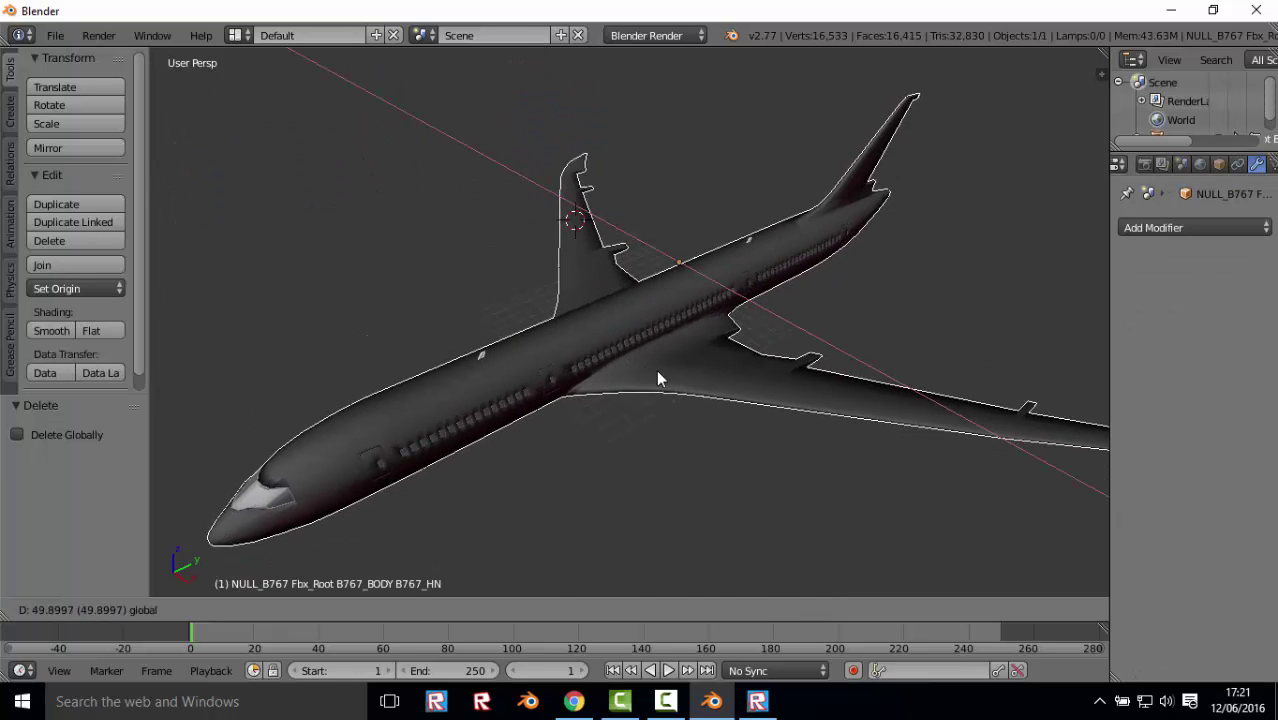
{"action": "mouse_move", "coordinate": [917, 204]}
{"action": "middle_mouse_down"}
{"action": "mouse_move", "coordinate": [613, 175]}
{"action": "mouse_move", "coordinate": [614, 212]}
{"action": "middle_mouse_up"}
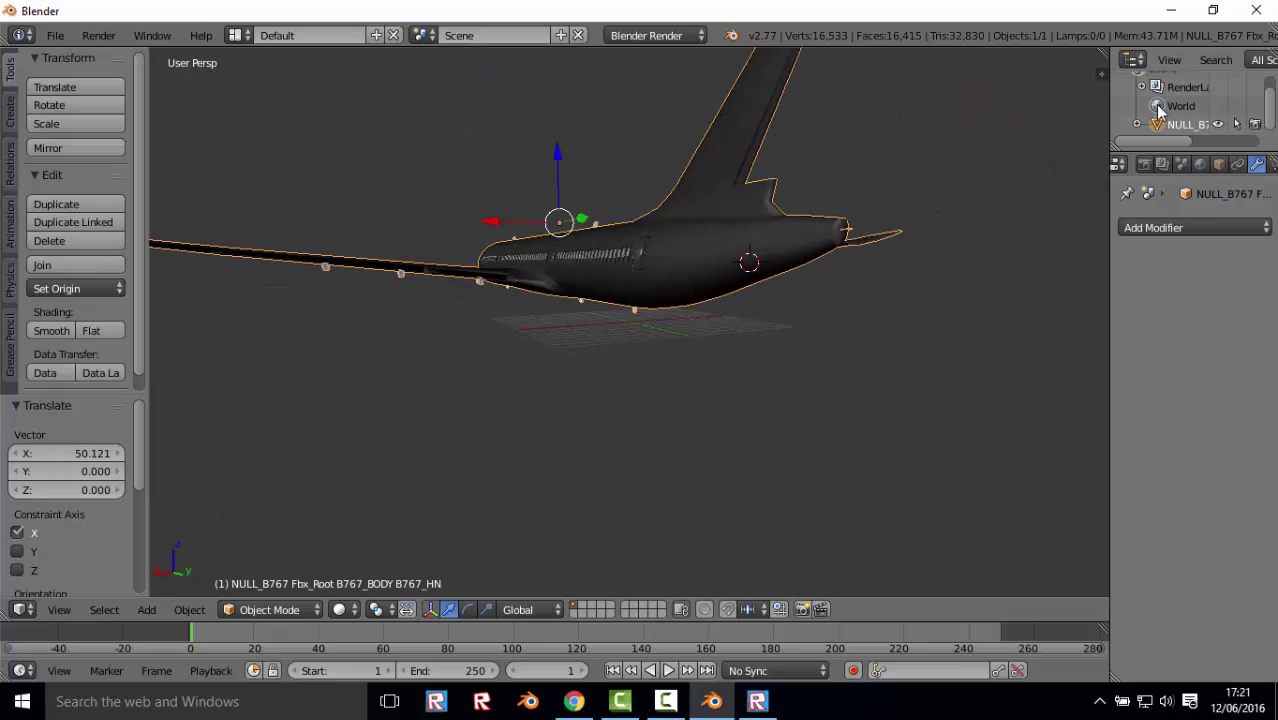
- Lower the airplane along Z and slide it along X so it sits over the grid
{"action": "left_click", "coordinate": [552, 191]}
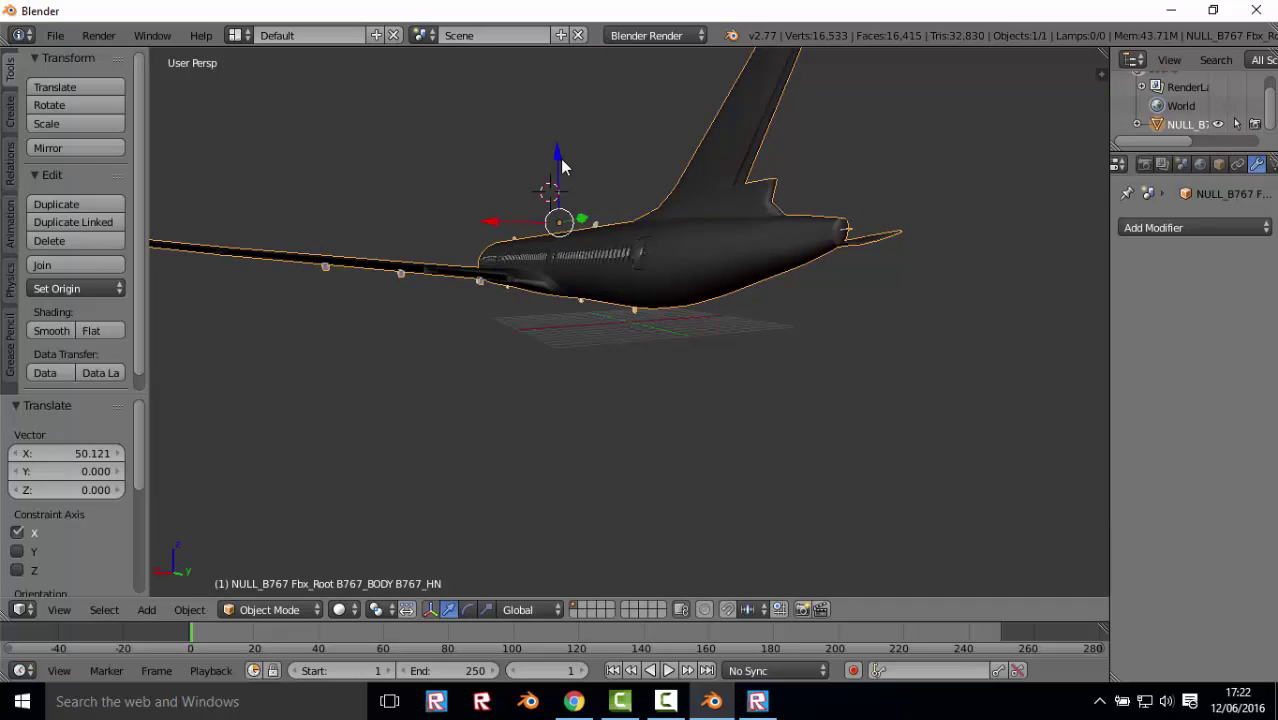
{"action": "left_click_drag", "start_coordinate": [562, 160], "coordinate": [562, 192]}
{"action": "middle_click_drag", "start_coordinate": [628, 160], "coordinate": [551, 214]}
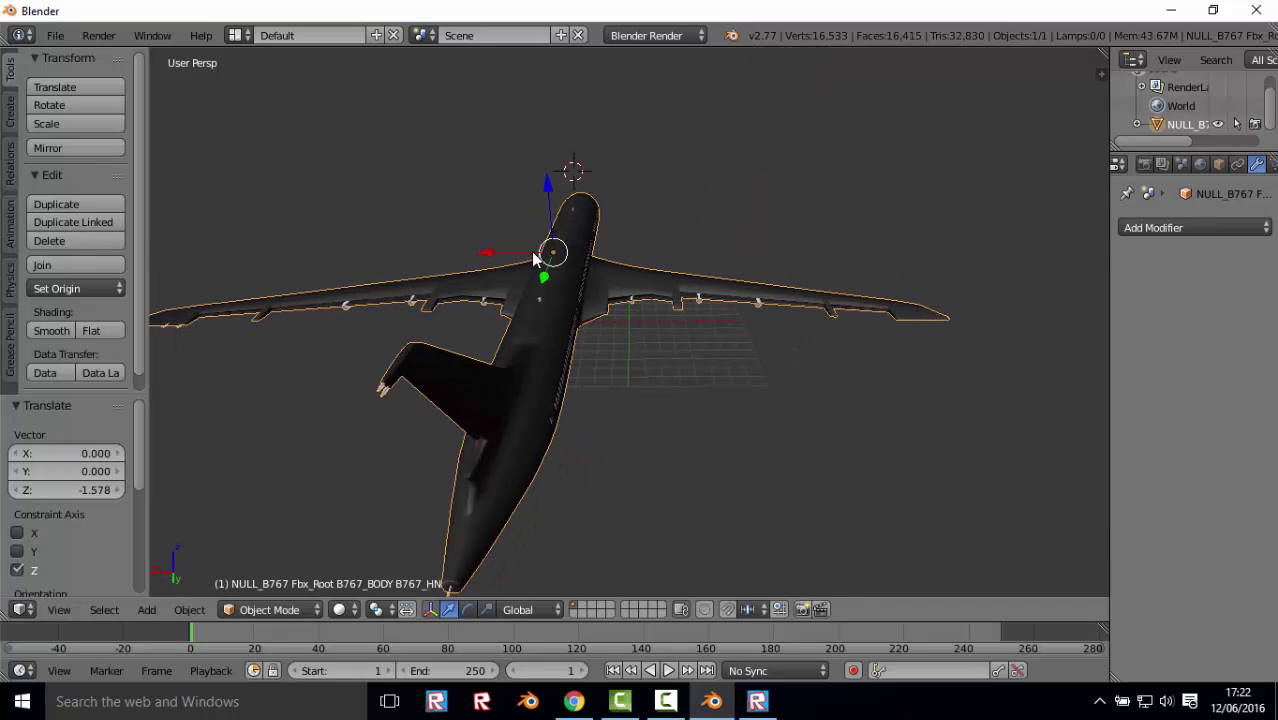
{"action": "left_click_drag", "start_coordinate": [531, 251], "coordinate": [643, 240]}
{"action": "middle_click_drag", "start_coordinate": [643, 240], "coordinate": [949, 228]}
{"action": "scroll", "coordinate": [949, 228], "scroll_direction": "up", "scroll_amount": 3}
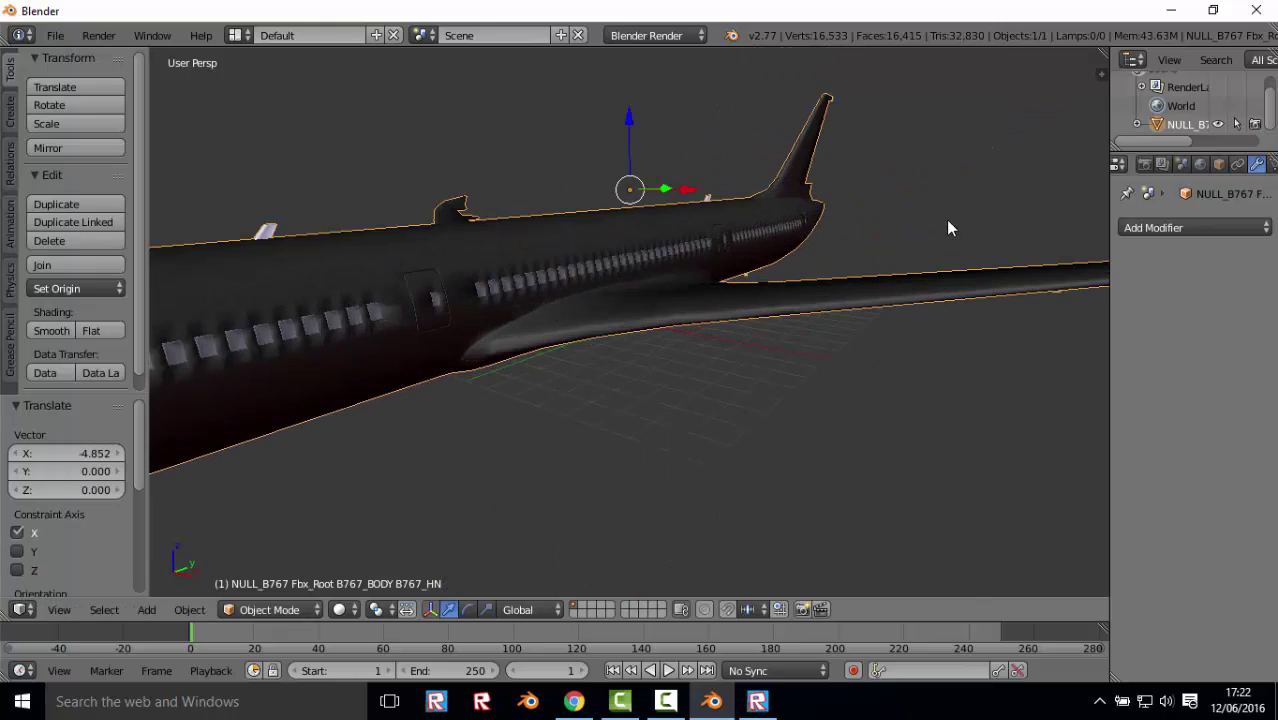
{"action": "left_click_drag", "start_coordinate": [629, 158], "coordinate": [625, 178]}
{"action": "mouse_move", "coordinate": [690, 178]}
{"action": "middle_mouse_down"}
{"action": "mouse_move", "coordinate": [784, 140]}
{"action": "mouse_move", "coordinate": [648, 207]}
{"action": "middle_mouse_up"}
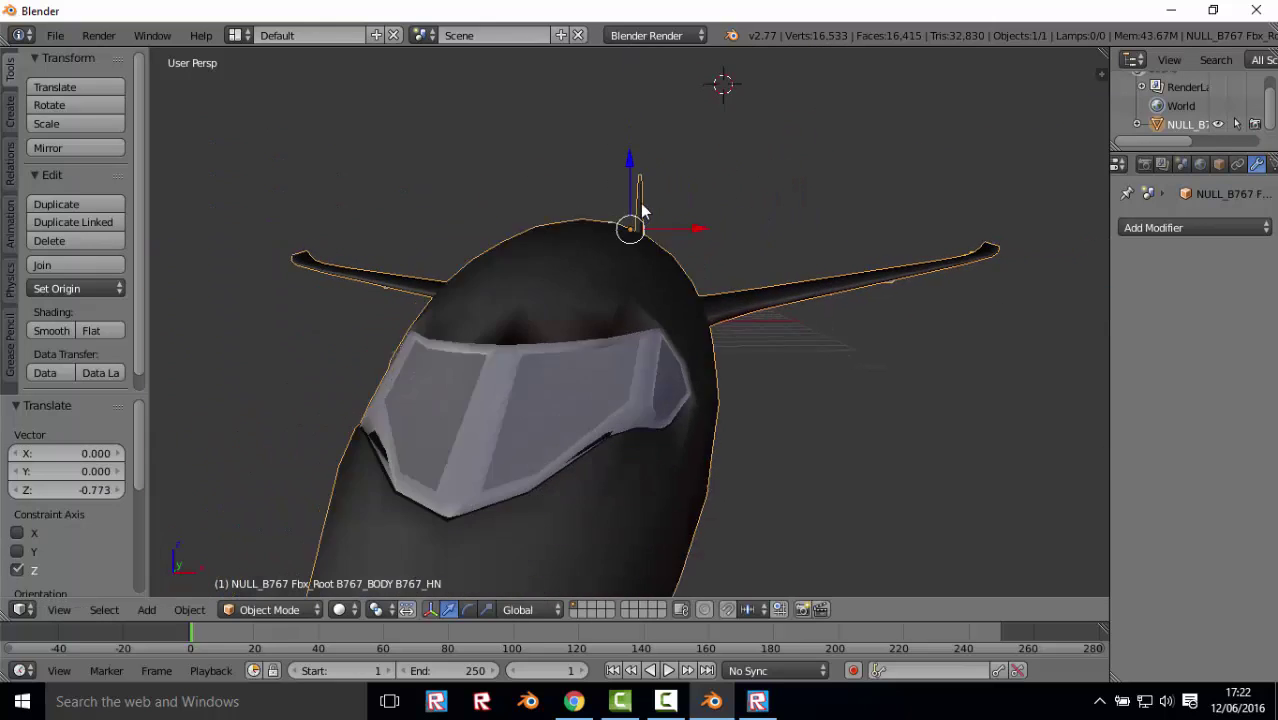
- Zoom into the cabin interior, then return to the airplane's Modifiers properties
{"action": "scroll", "coordinate": [648, 205], "scroll_direction": "up", "scroll_amount": 5}
{"action": "scroll", "coordinate": [613, 218], "scroll_direction": "up", "scroll_amount": 5}
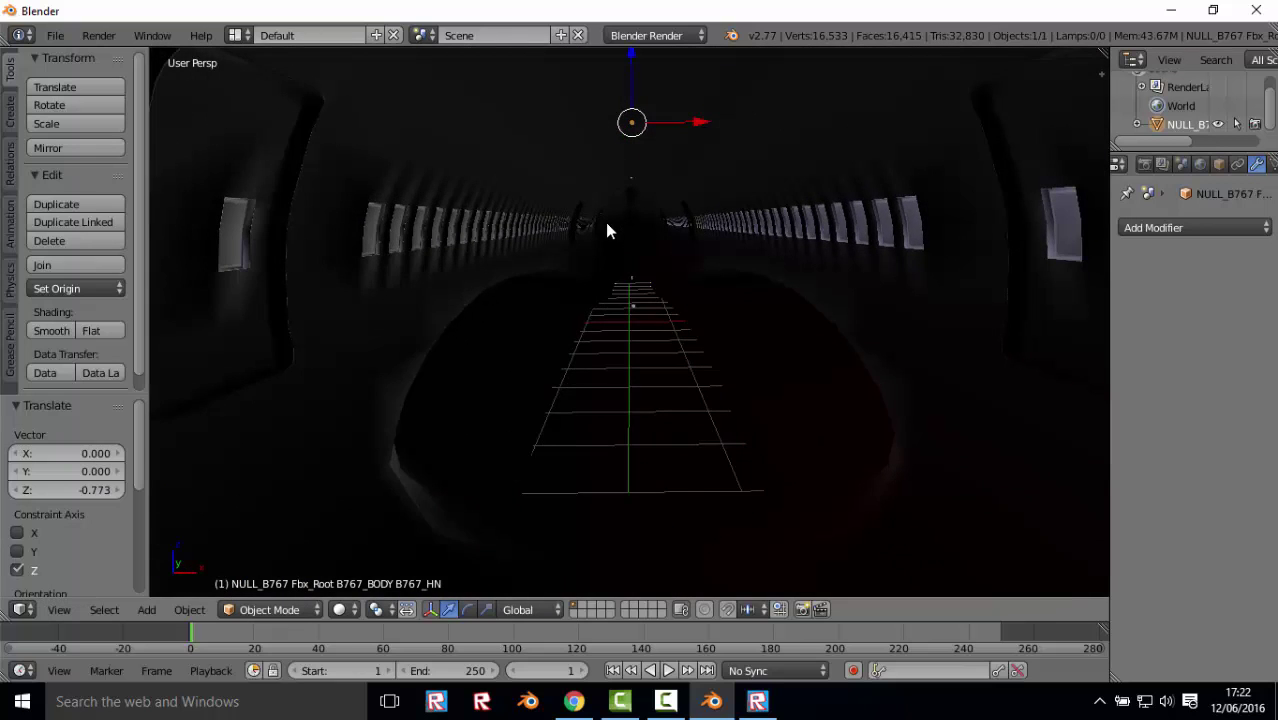
{"action": "scroll", "coordinate": [506, 239], "scroll_direction": "down", "scroll_amount": 5}
{"action": "scroll", "coordinate": [538, 215], "scroll_direction": "down", "scroll_amount": 3}
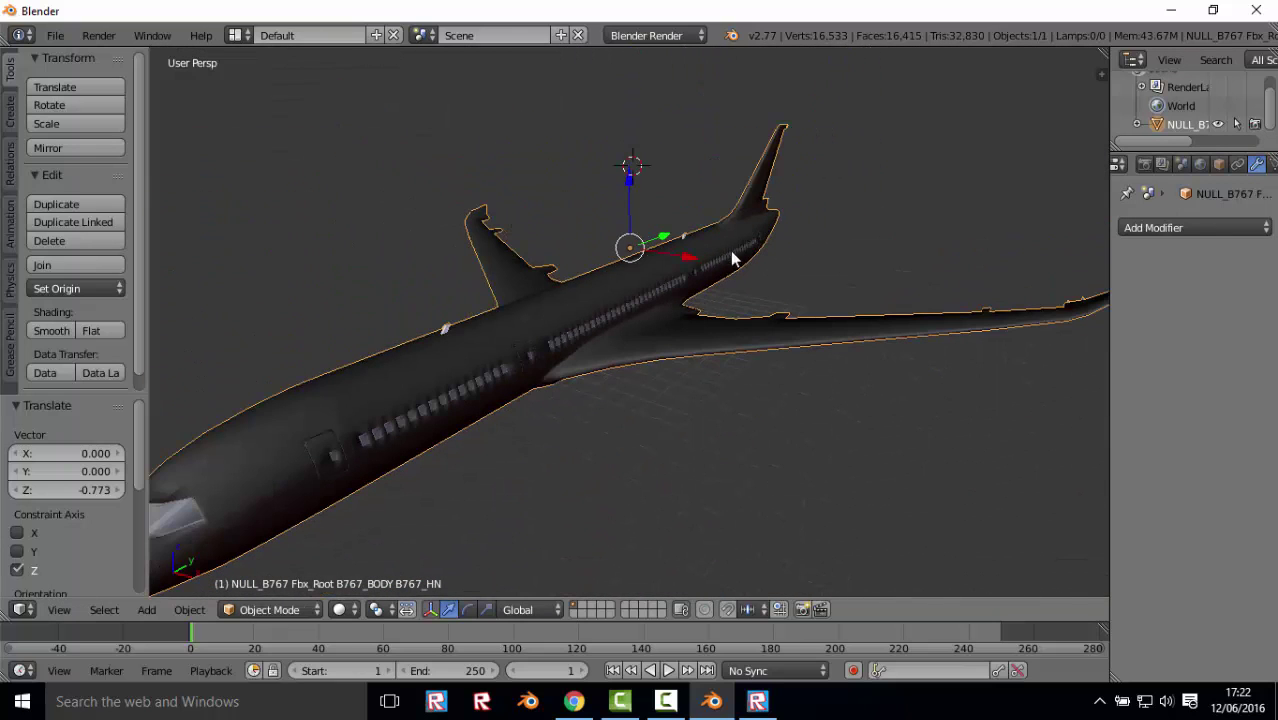
{"action": "left_click", "coordinate": [1219, 164]}
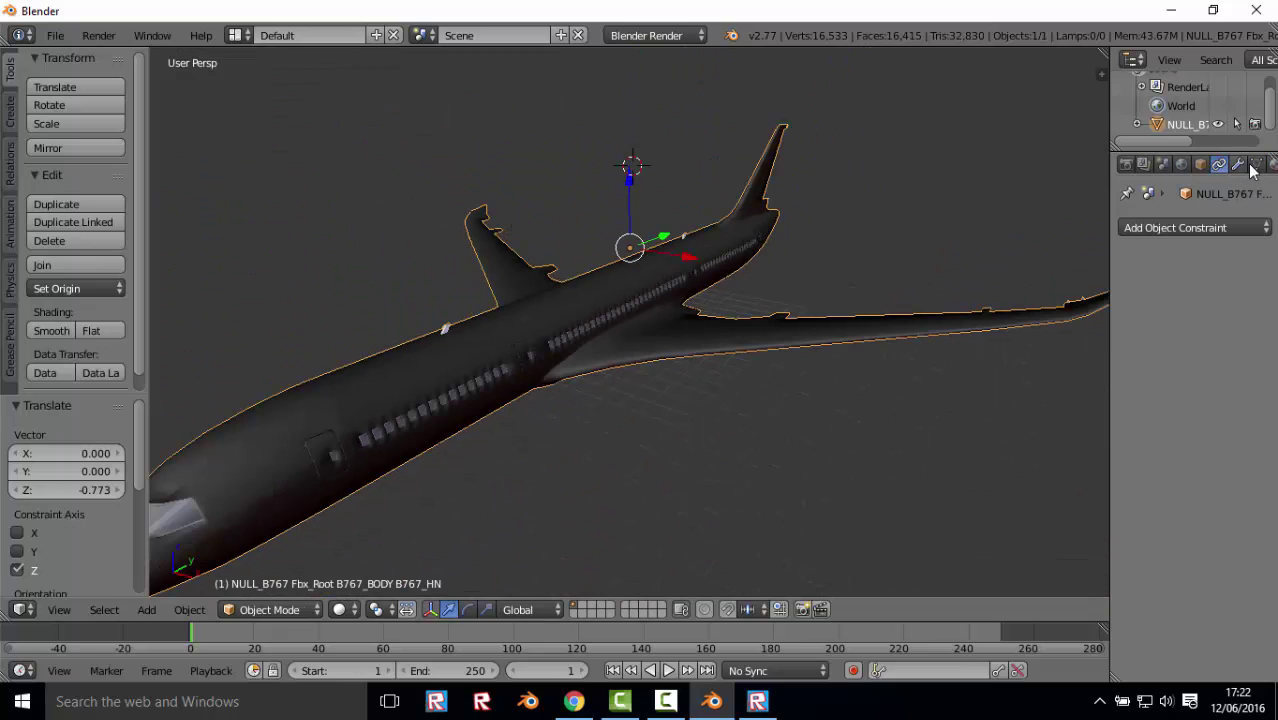
{"action": "left_click", "coordinate": [1241, 165]}
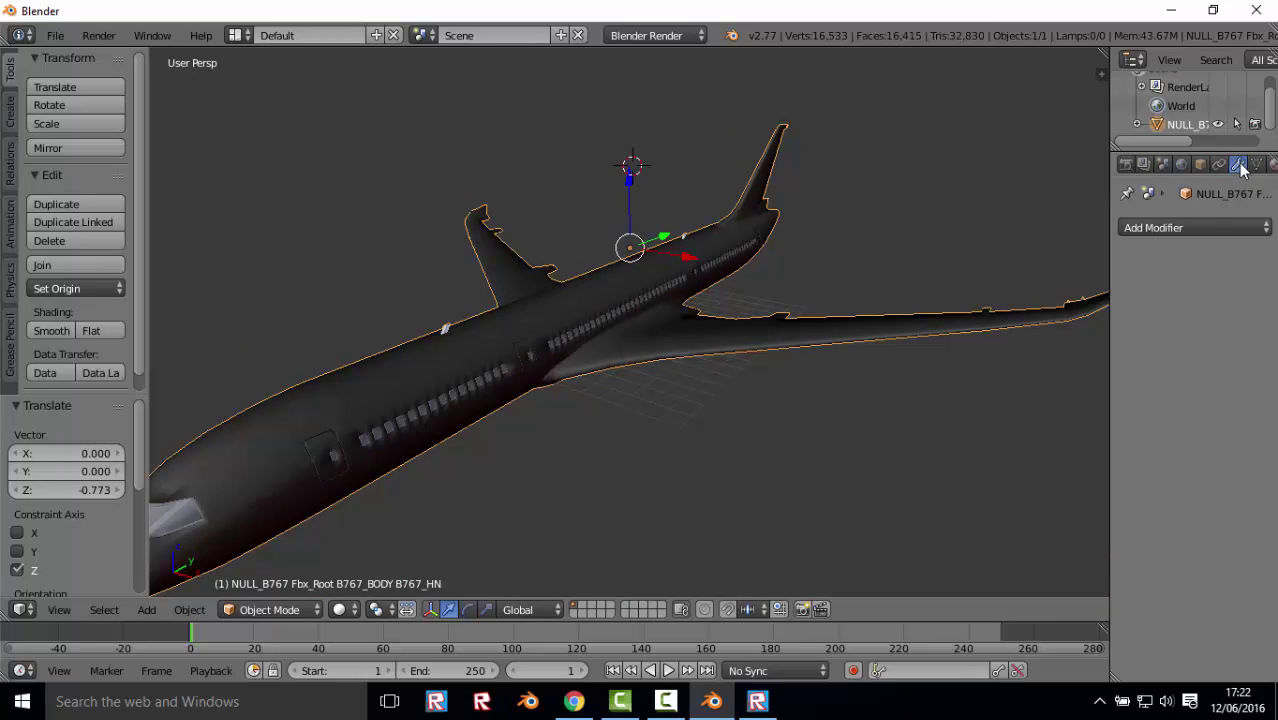
- Add a Decimate modifier with Triangulate on and Ratio 0.2, leaving 6566 faces
{"action": "left_click", "coordinate": [1200, 232]}
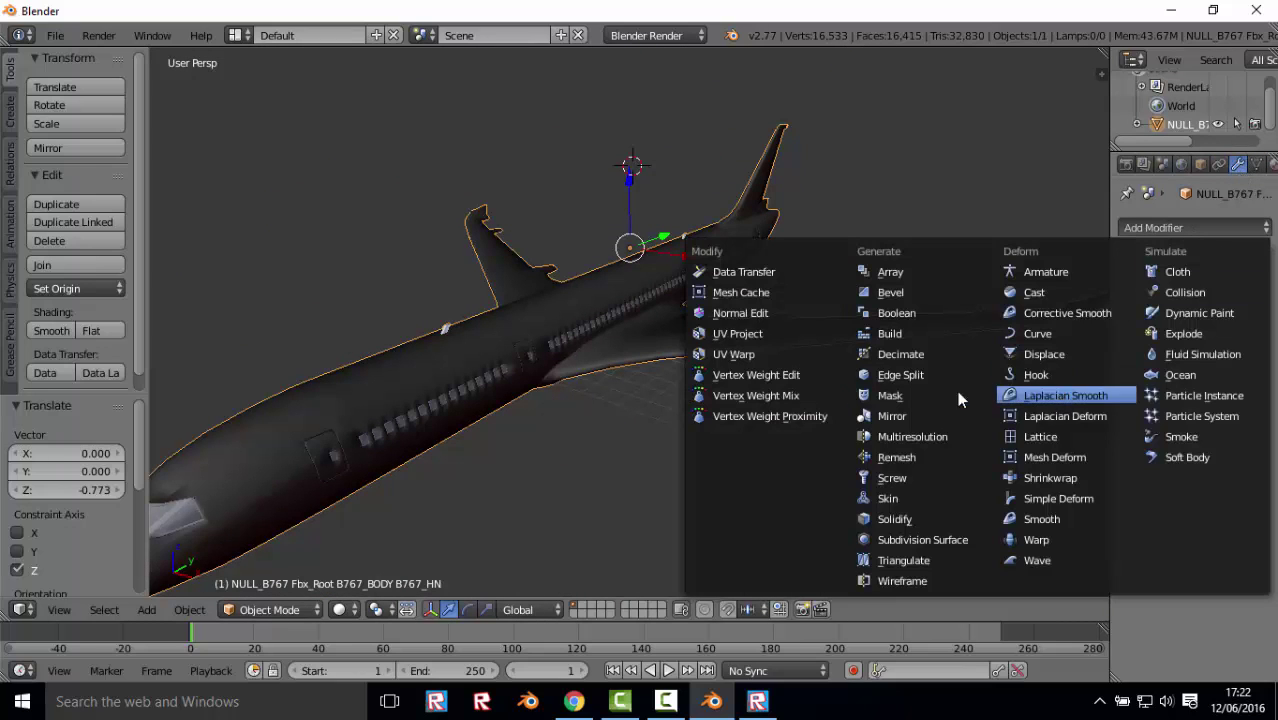
{"action": "left_click", "coordinate": [903, 354]}
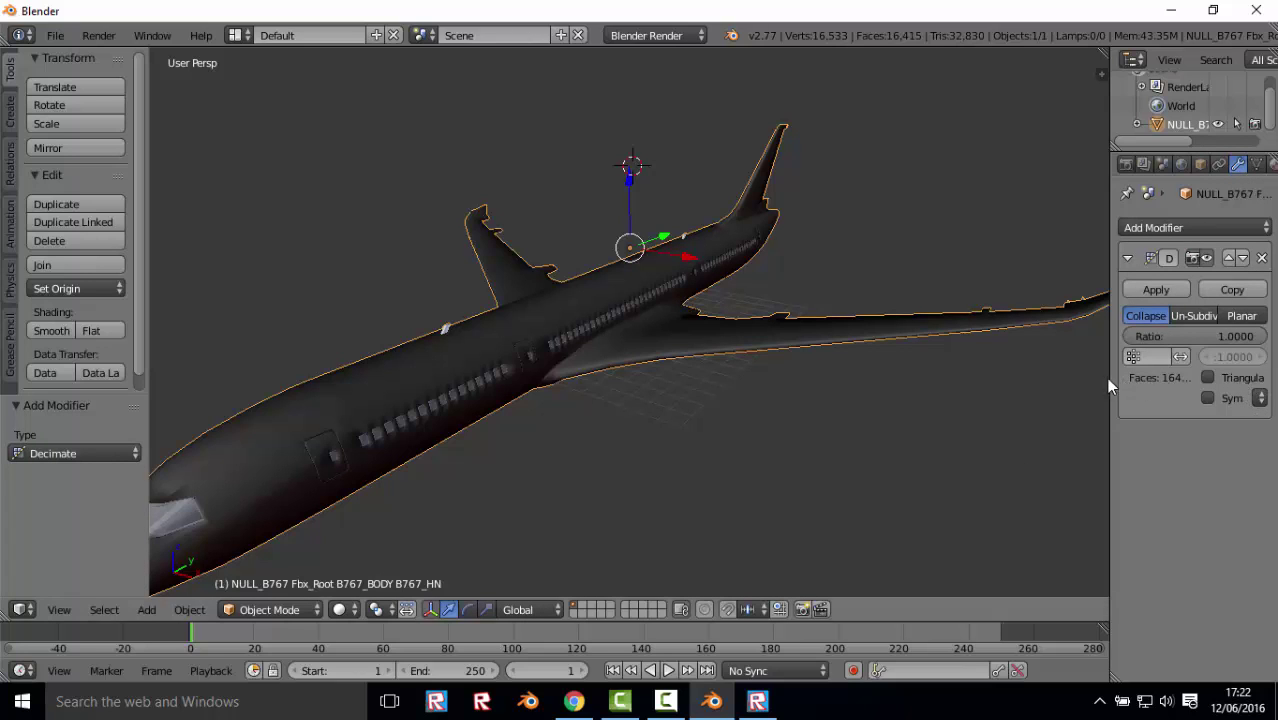
{"action": "left_click_drag", "start_coordinate": [1108, 377], "coordinate": [1007, 376]}
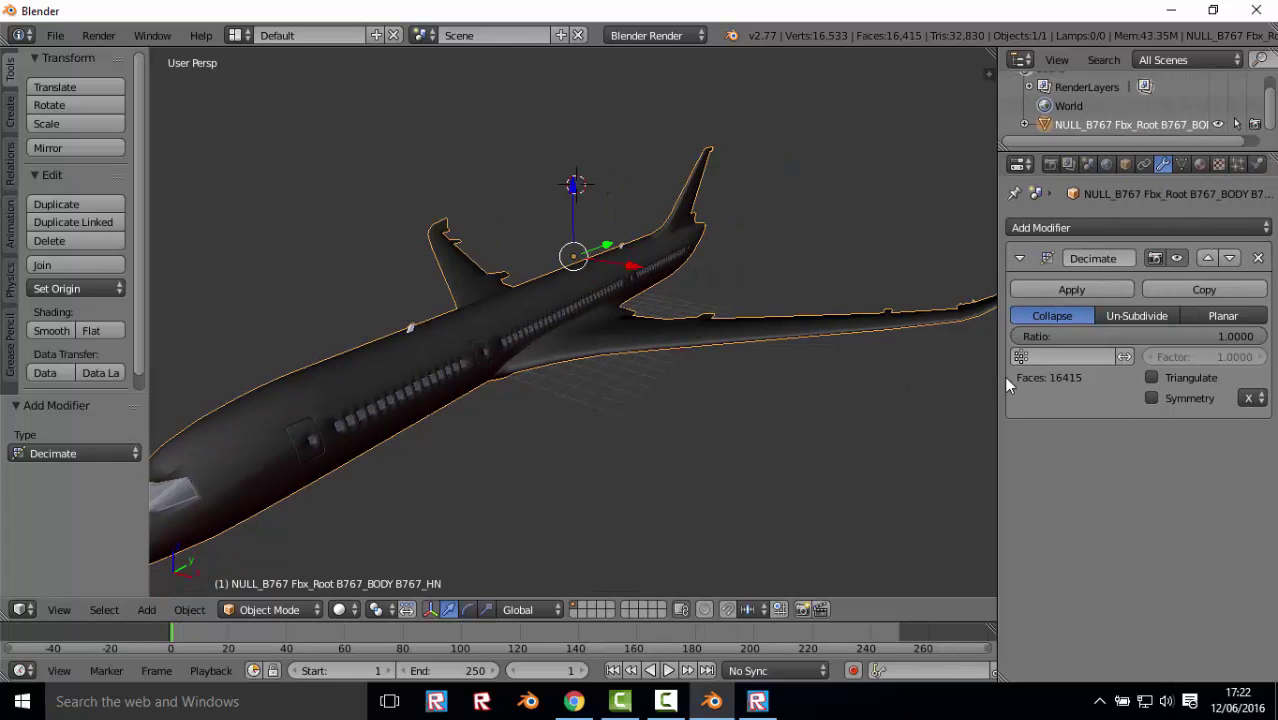
{"action": "left_click", "coordinate": [1180, 378]}
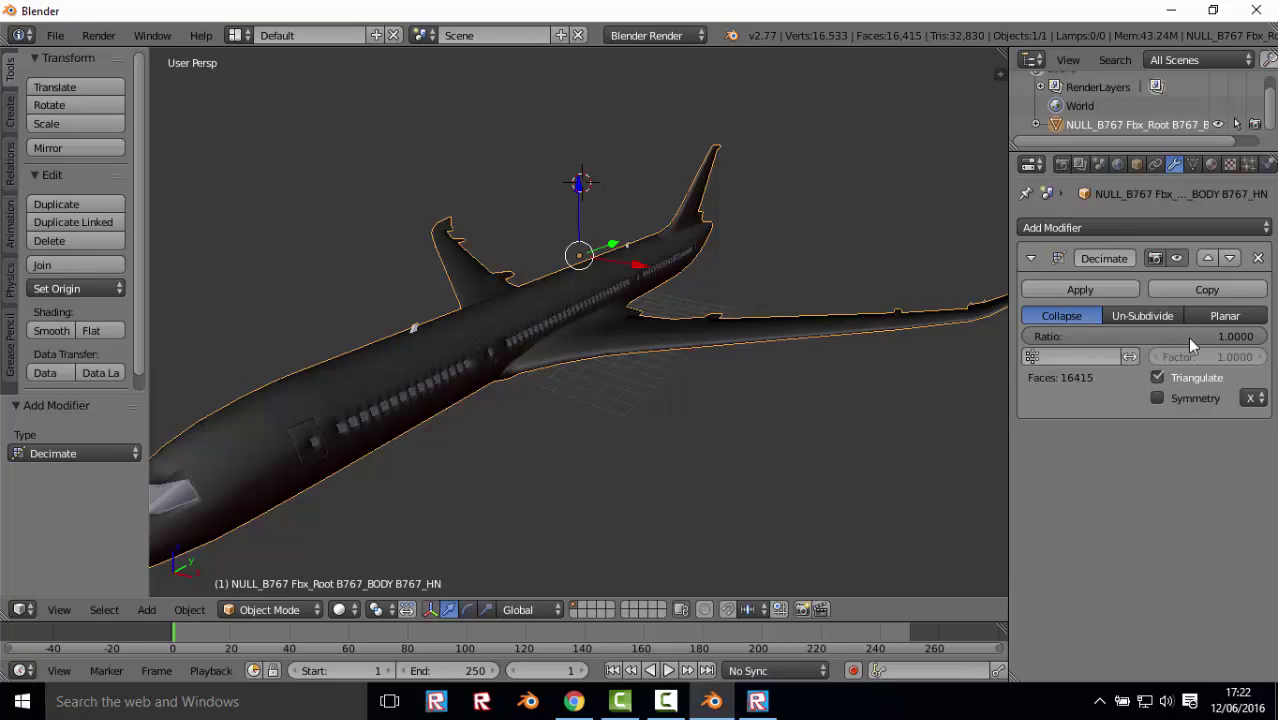
{"action": "left_click", "coordinate": [1253, 340]}
{"action": "type", "text": "0.2"}
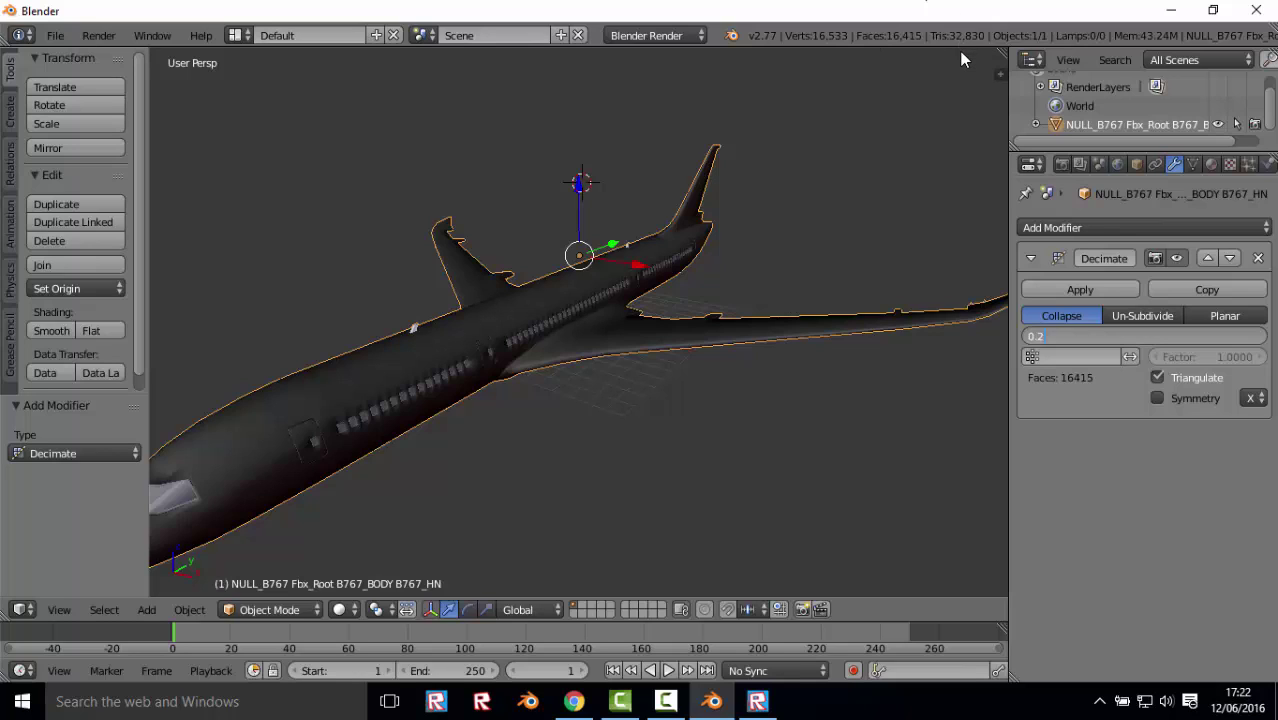
{"action": "key", "text": "Return"}
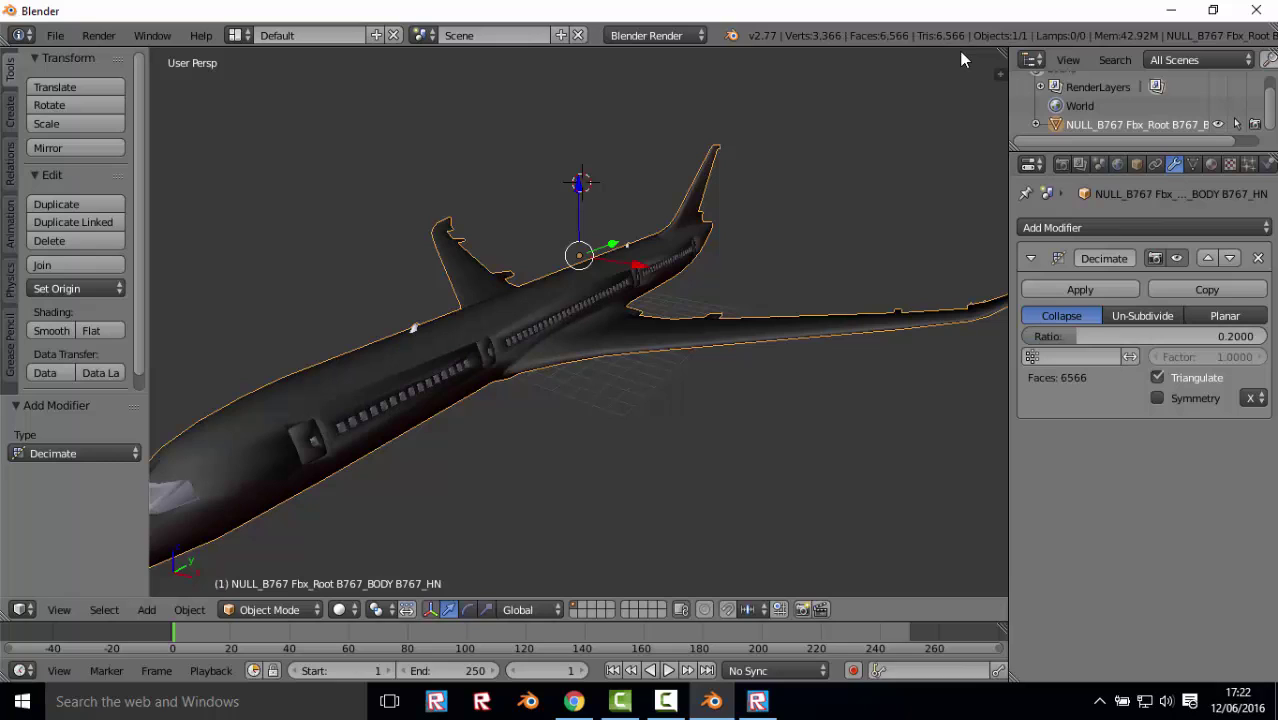
- Try Decimate ratios 1, 0.17 and 0.16 on the airplane
{"action": "left_click", "coordinate": [1113, 340]}
{"action": "type", "text": "1.7"}
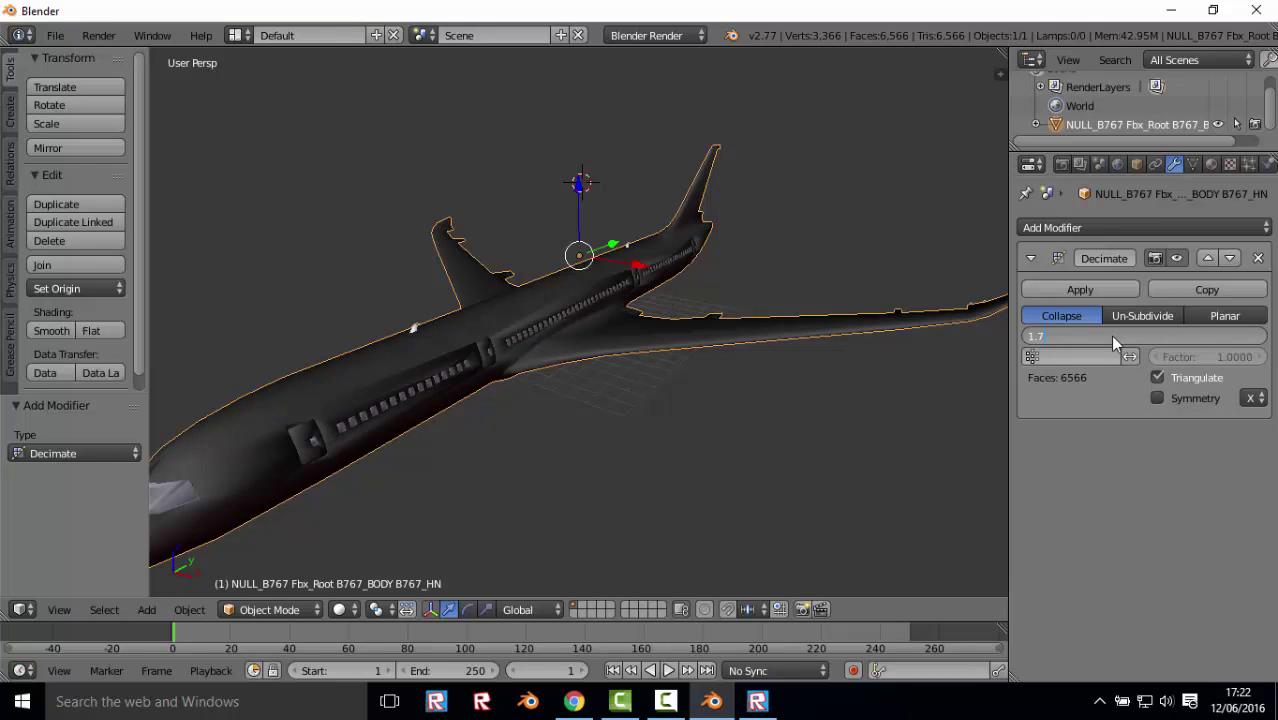
{"action": "key", "text": "Return"}
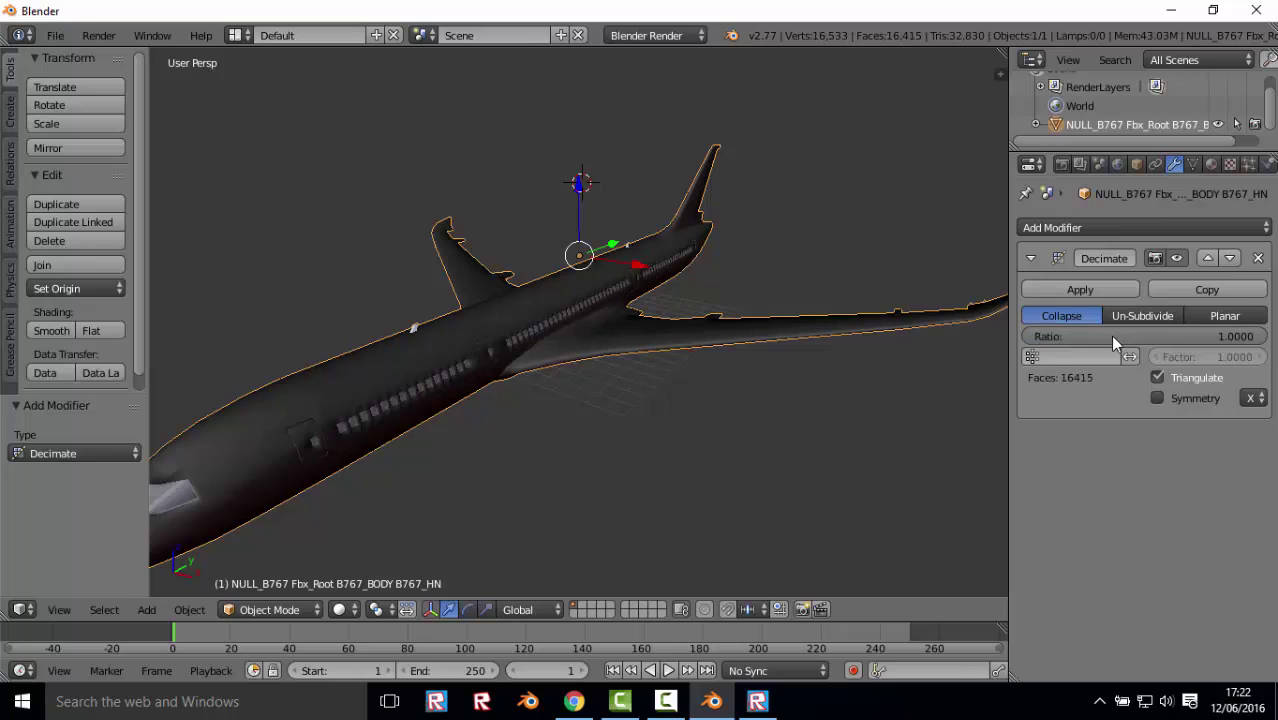
{"action": "left_click", "coordinate": [1097, 340]}
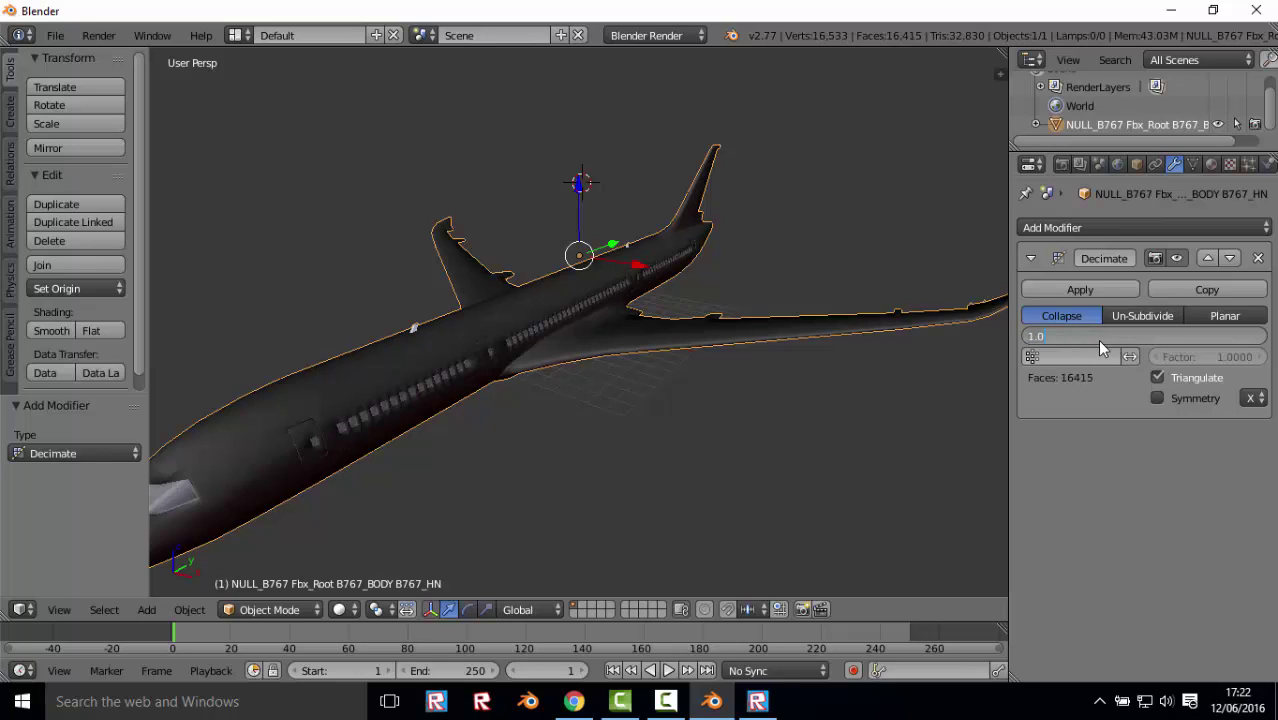
{"action": "type", "text": "0."}
{"action": "type", "text": "17"}
{"action": "key", "text": "Return"}
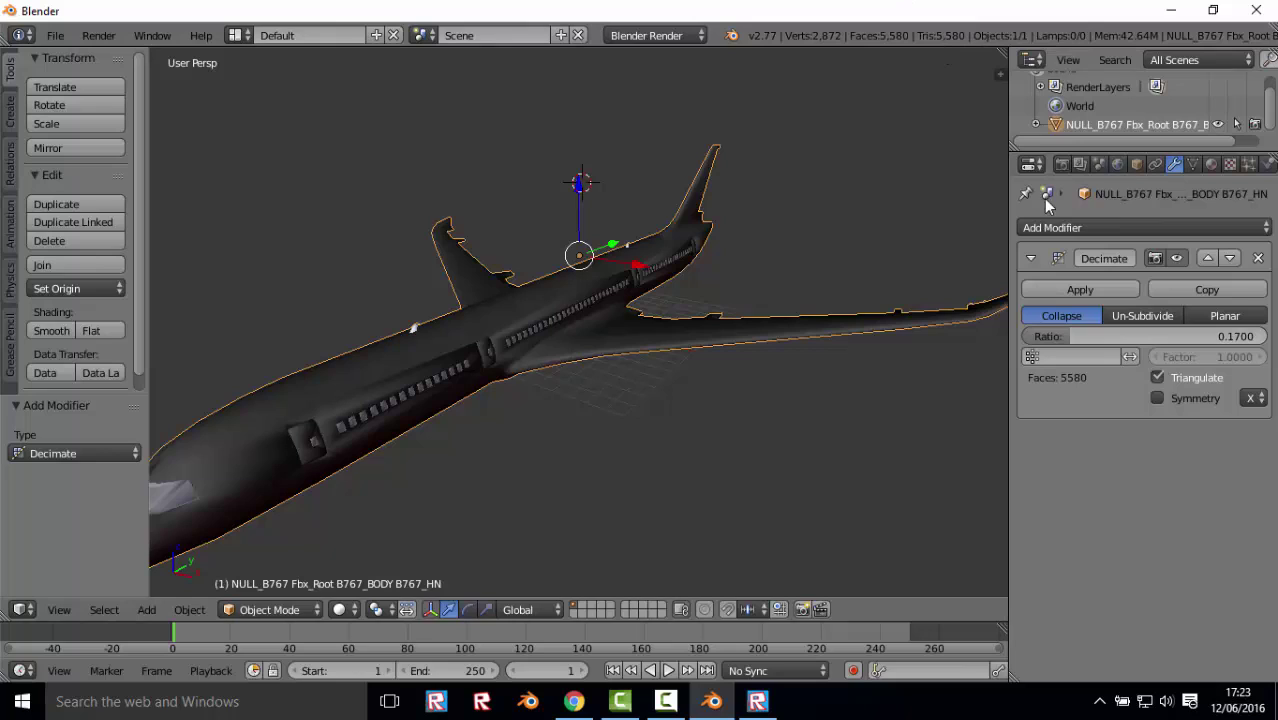
{"action": "left_click", "coordinate": [1095, 338]}
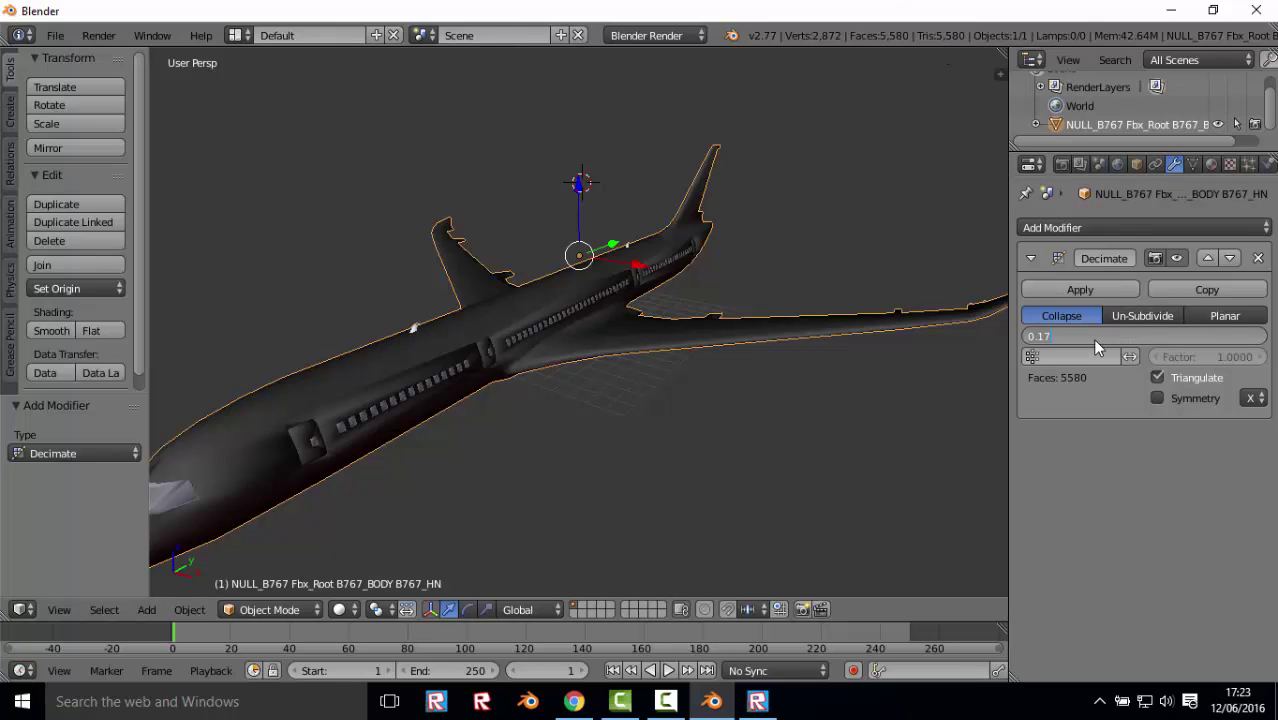
{"action": "type", "text": "0.16"}
{"action": "key", "text": "Return"}
- Narrow the ratio through 0.15, 0.155, 0.154 and 0.153 to settle on 0.152 (4990 faces)
{"action": "left_click", "coordinate": [1077, 333]}
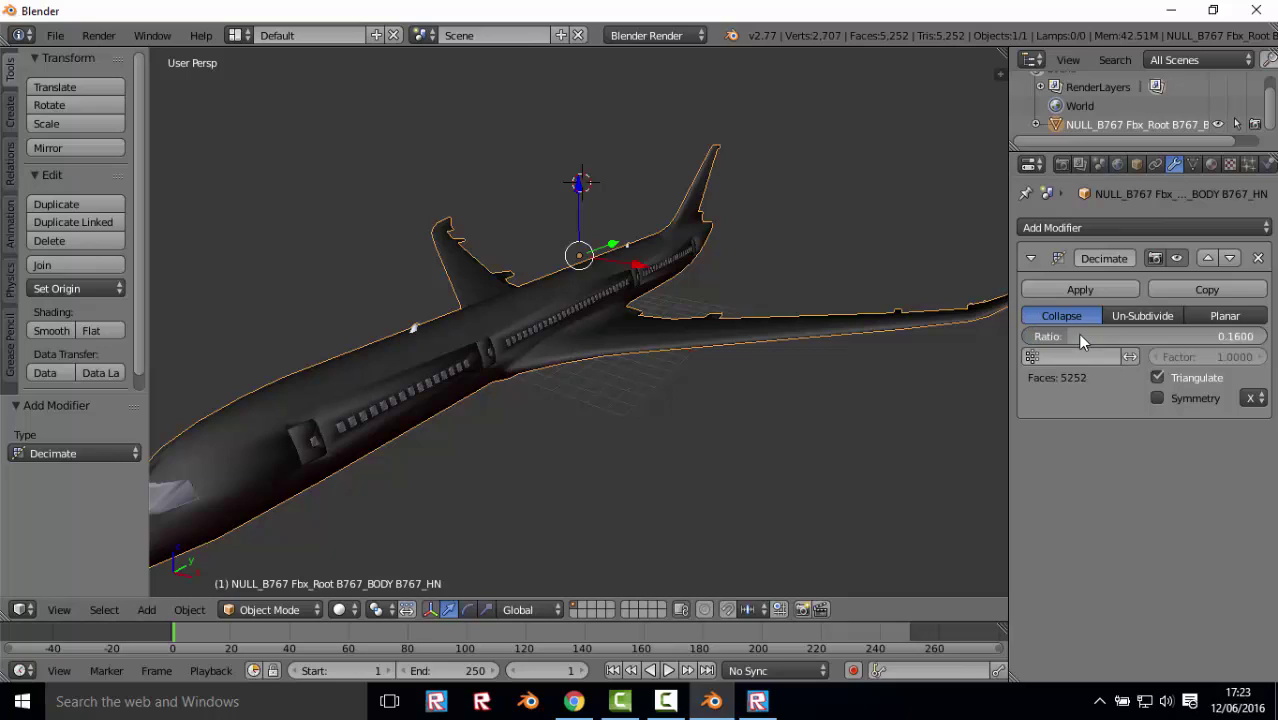
{"action": "type", "text": "1"}
{"action": "key", "text": "Return"}
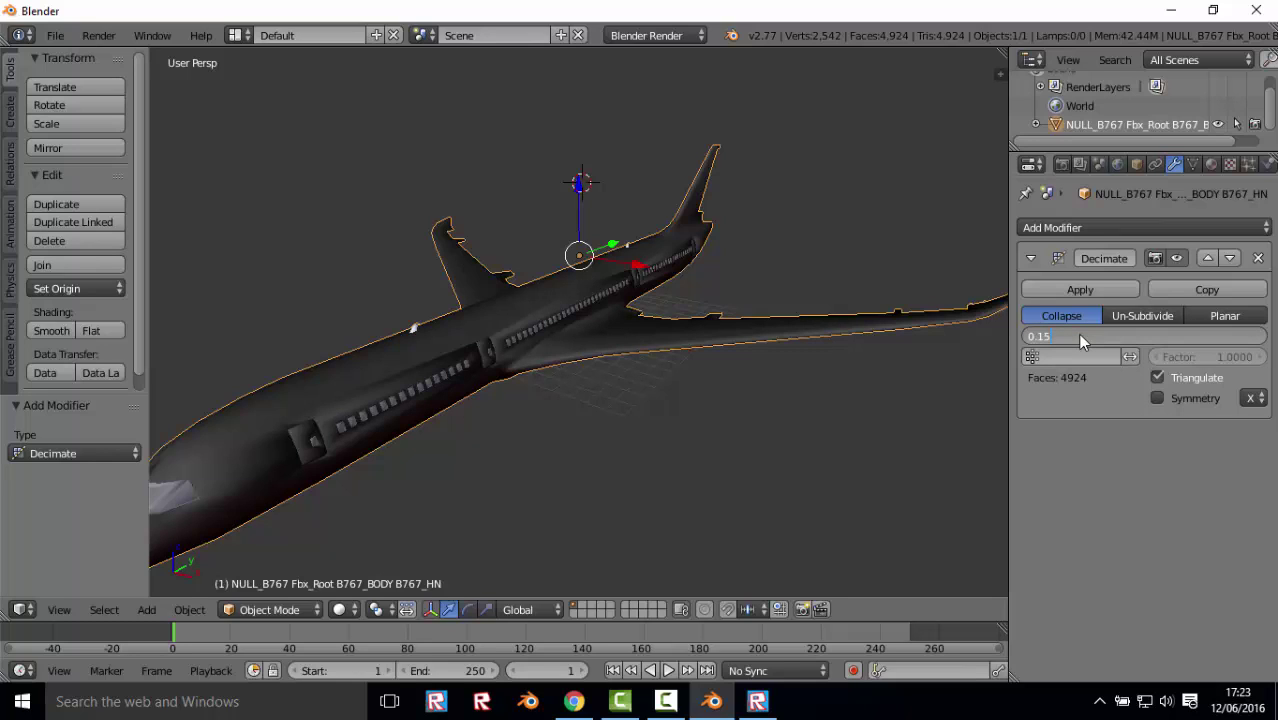
{"action": "key", "text": "Return"}
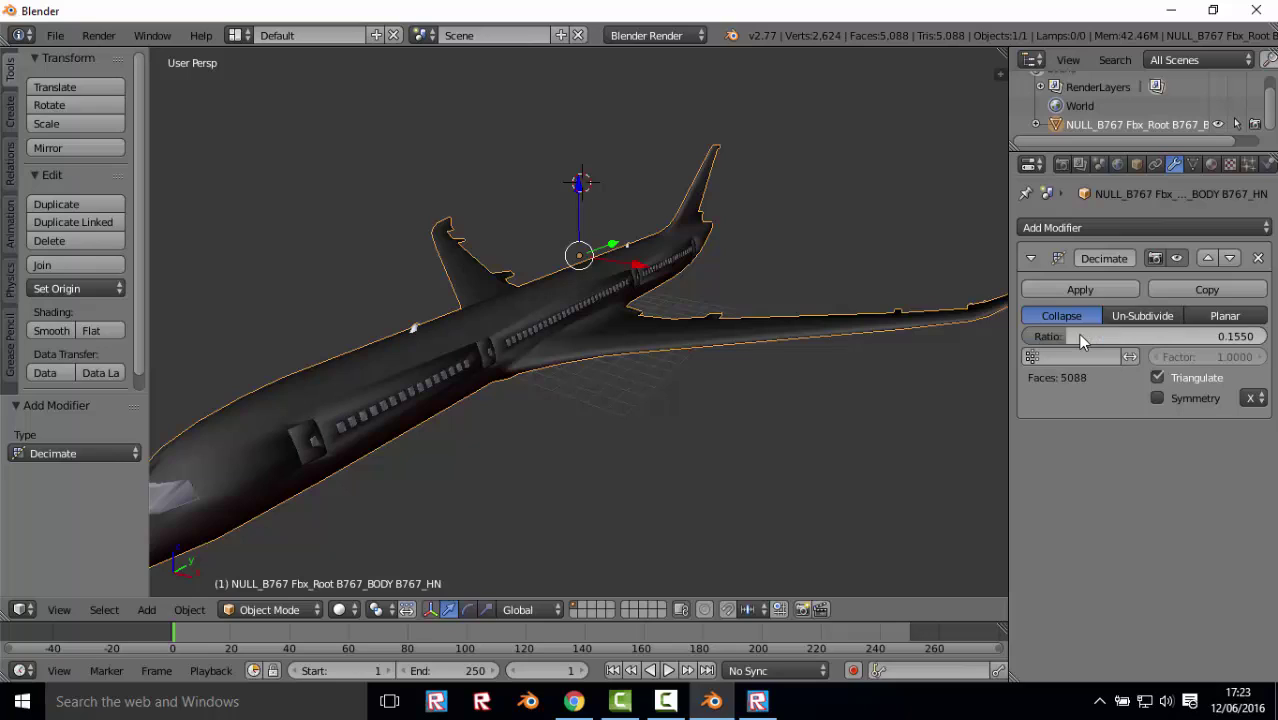
{"action": "type", "text": "0.154"}
{"action": "key", "text": "Return"}
{"action": "double_click", "coordinate": [1130, 326]}
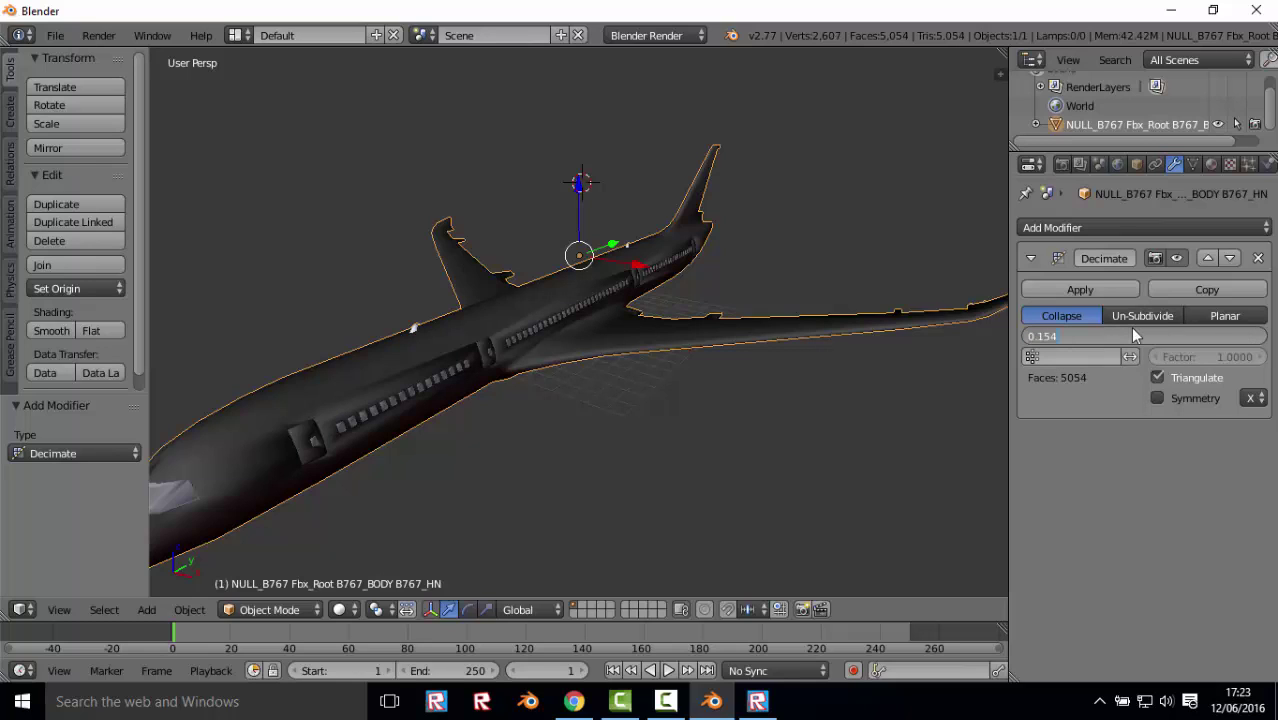
{"action": "key", "text": "BackSpace"}
{"action": "type", "text": "3"}
{"action": "key", "text": "Return"}
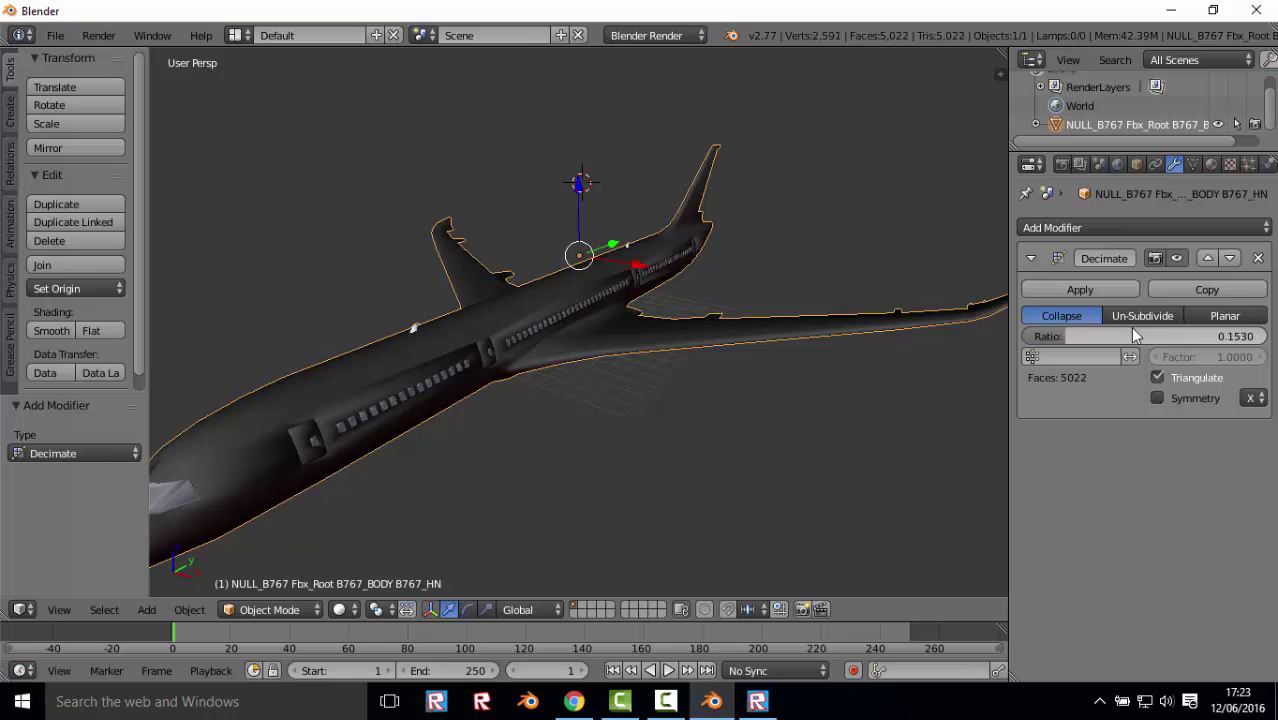
{"action": "double_click", "coordinate": [1130, 326]}
{"action": "type", "text": "0.152"}
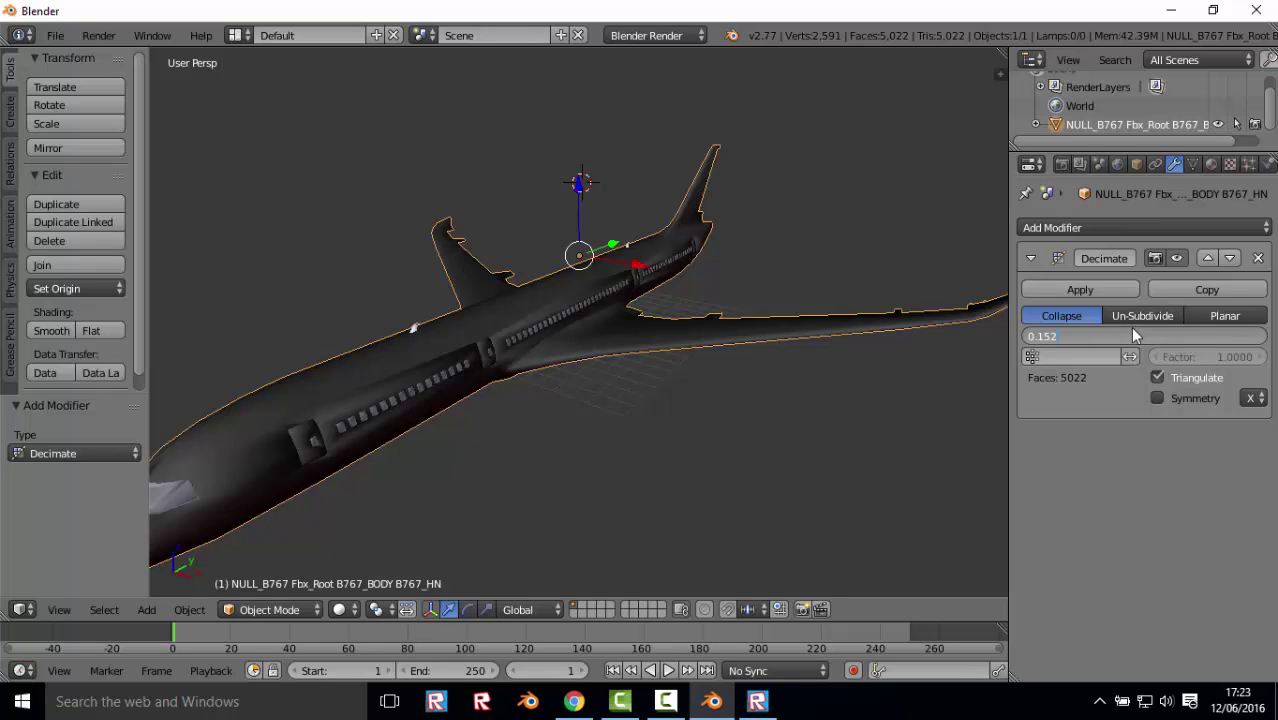
{"action": "key", "text": "Return"}
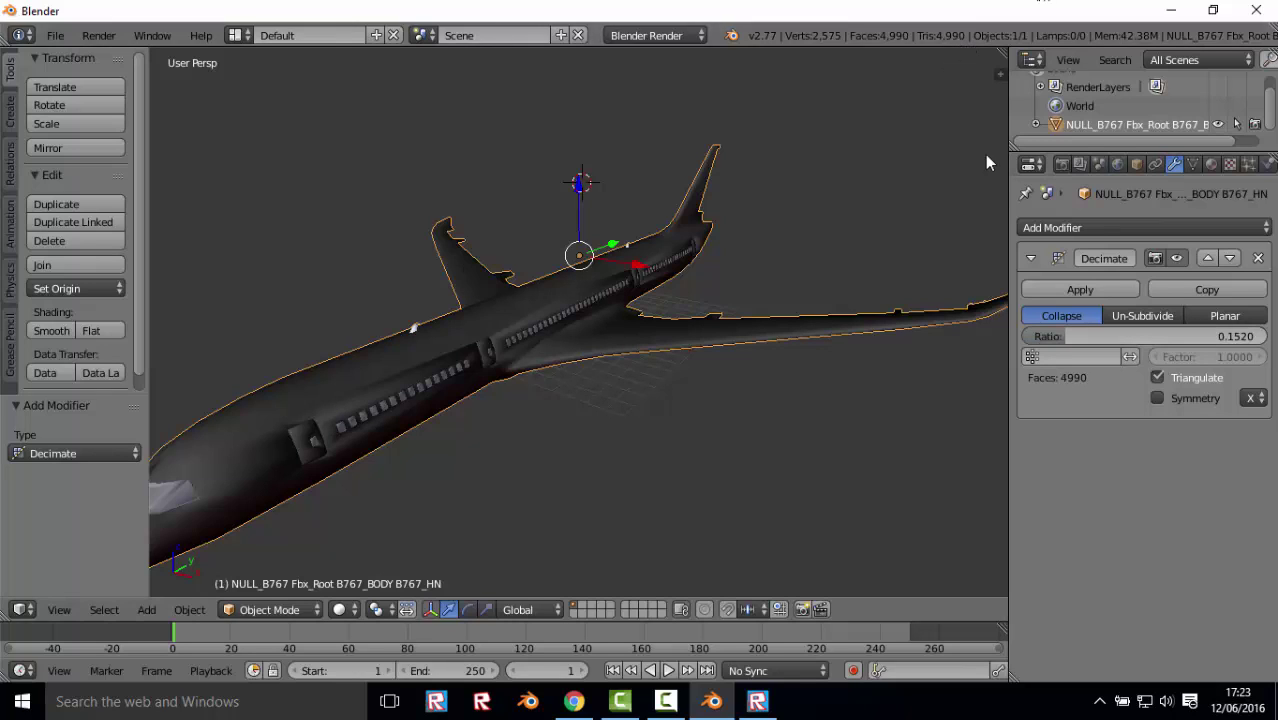
{"action": "mouse_move", "coordinate": [562, 337]}
{"action": "middle_mouse_down"}
{"action": "mouse_move", "coordinate": [870, 397]}
{"action": "mouse_move", "coordinate": [668, 290]}
{"action": "mouse_move", "coordinate": [707, 288]}
{"action": "mouse_move", "coordinate": [658, 318]}
{"action": "middle_mouse_up"}
{"action": "scroll", "coordinate": [695, 270], "scroll_direction": "up", "scroll_amount": 5}
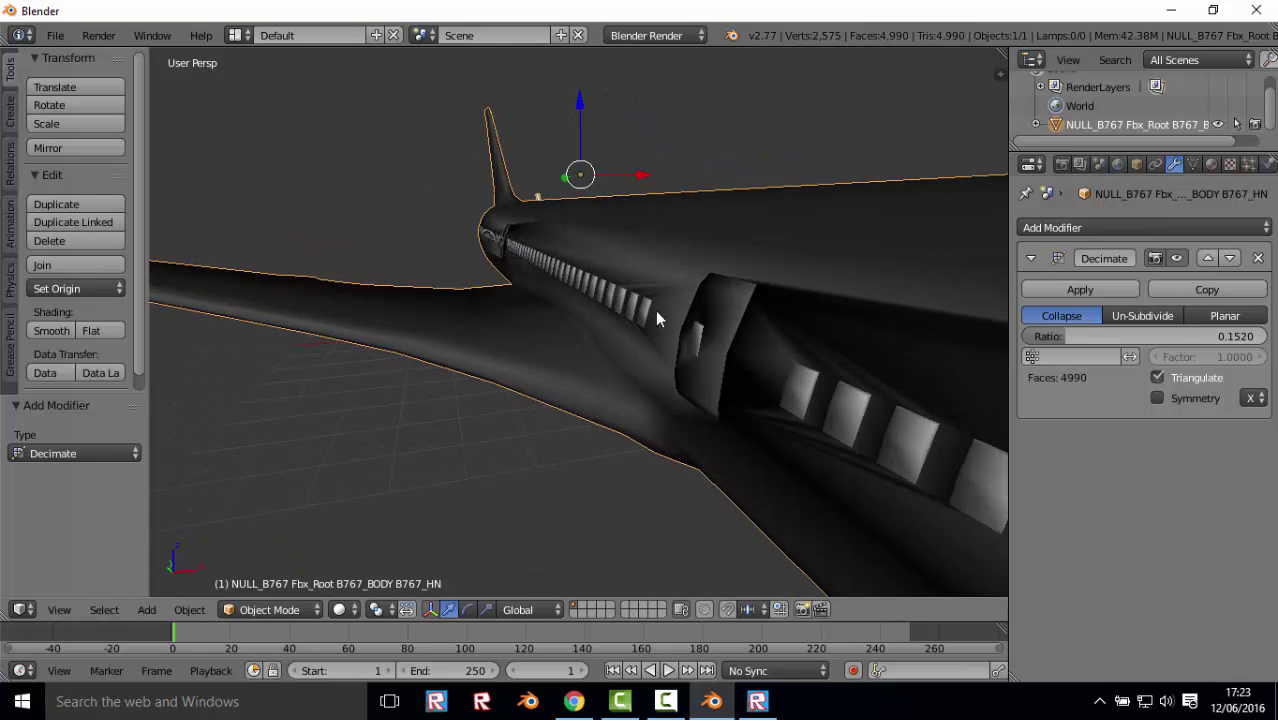
{"action": "scroll", "coordinate": [661, 397], "scroll_direction": "down", "scroll_amount": 5}
{"action": "mouse_move", "coordinate": [661, 397]}
{"action": "middle_mouse_down"}
{"action": "mouse_move", "coordinate": [618, 378]}
{"action": "mouse_move", "coordinate": [770, 400]}
{"action": "mouse_move", "coordinate": [824, 359]}
{"action": "mouse_move", "coordinate": [883, 380]}
{"action": "mouse_move", "coordinate": [901, 436]}
{"action": "mouse_move", "coordinate": [776, 451]}
{"action": "mouse_move", "coordinate": [659, 434]}
{"action": "mouse_move", "coordinate": [174, 302]}
{"action": "mouse_move", "coordinate": [520, 280]}
{"action": "mouse_move", "coordinate": [636, 323]}
{"action": "mouse_move", "coordinate": [603, 330]}
{"action": "mouse_move", "coordinate": [855, 430]}
{"action": "middle_mouse_up"}
{"action": "scroll", "coordinate": [781, 377], "scroll_direction": "down", "scroll_amount": 5}
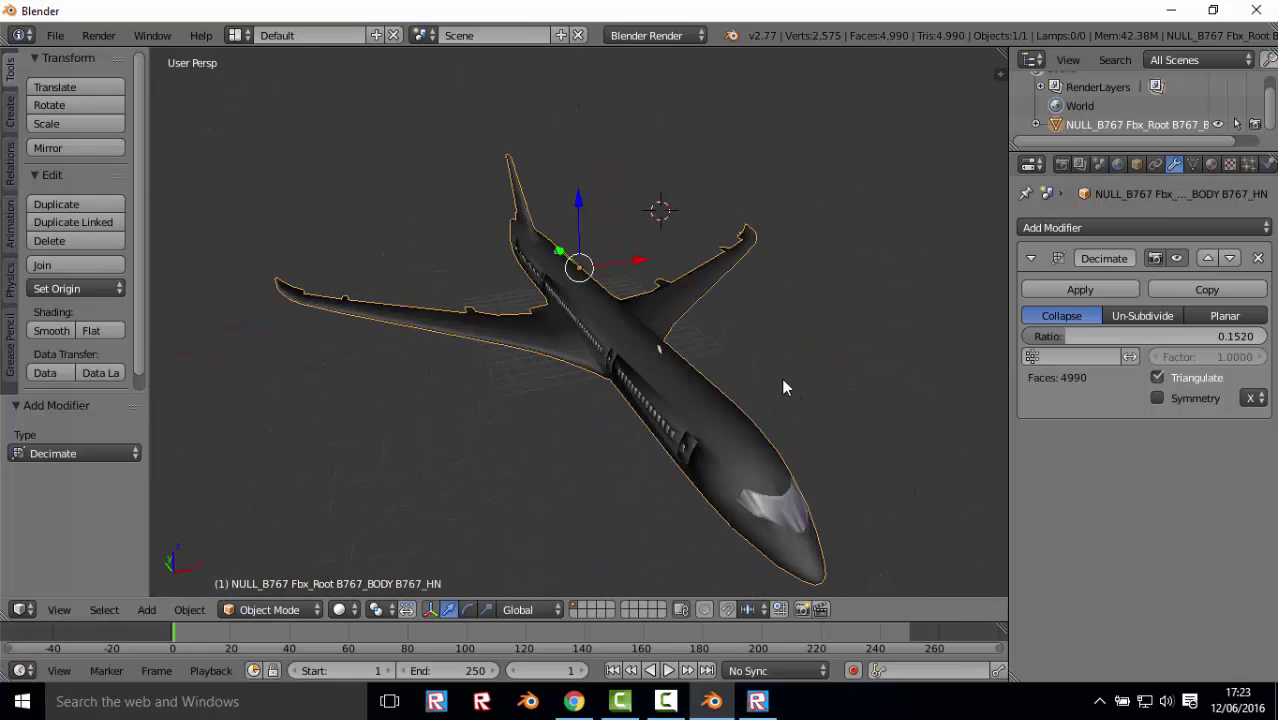
{"action": "middle_click_drag", "start_coordinate": [781, 377], "coordinate": [759, 388]}
{"action": "mouse_move", "coordinate": [622, 369]}
{"action": "middle_mouse_down"}
{"action": "mouse_move", "coordinate": [648, 348]}
{"action": "mouse_move", "coordinate": [778, 320]}
{"action": "mouse_move", "coordinate": [813, 336]}
{"action": "middle_mouse_up"}
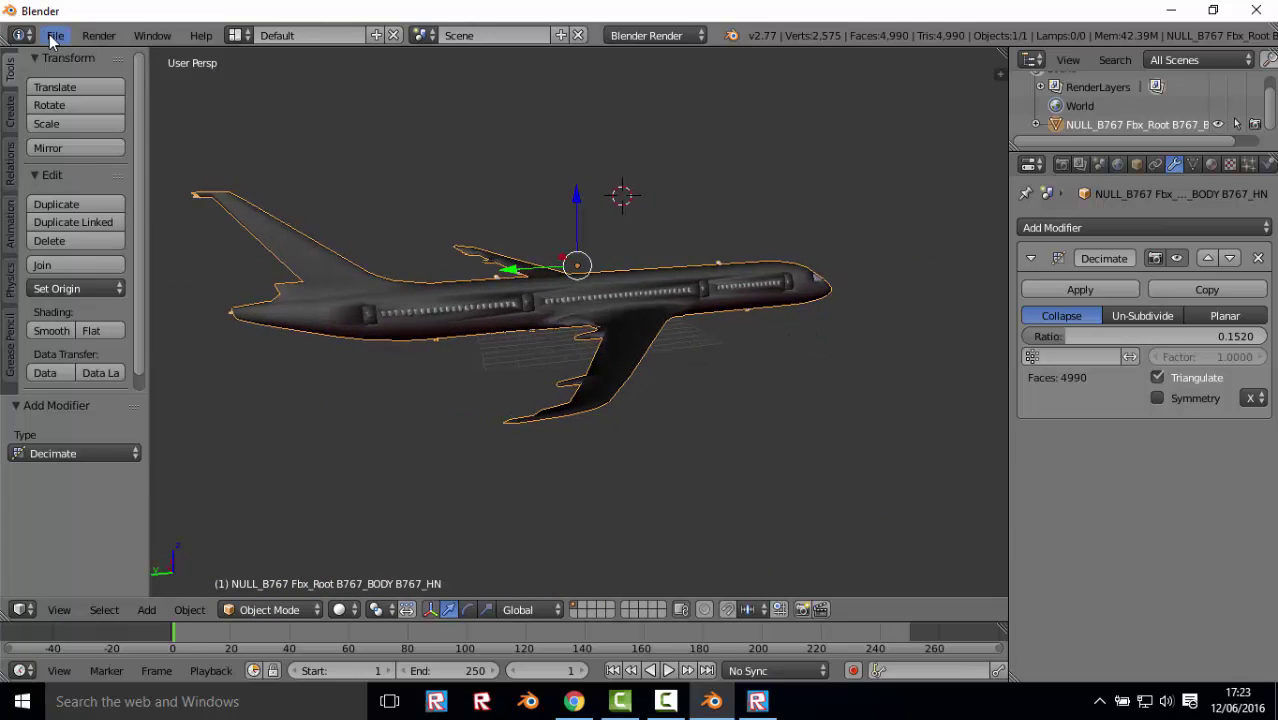
- Export the decimated airplane as FBX over Documents\plane.fbx, then switch to ROBLOX Studio
{"action": "left_click", "coordinate": [55, 35]}
{"action": "mouse_move", "coordinate": [83, 391]}
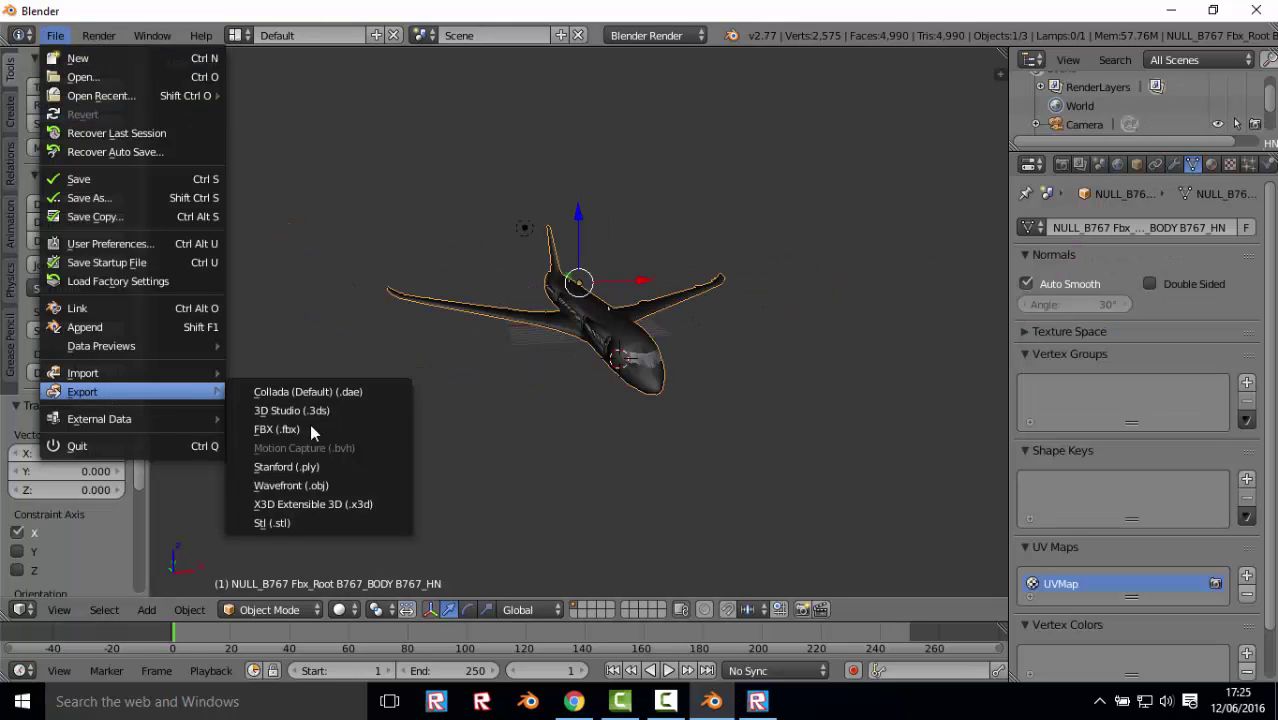
{"action": "left_click", "coordinate": [281, 428]}
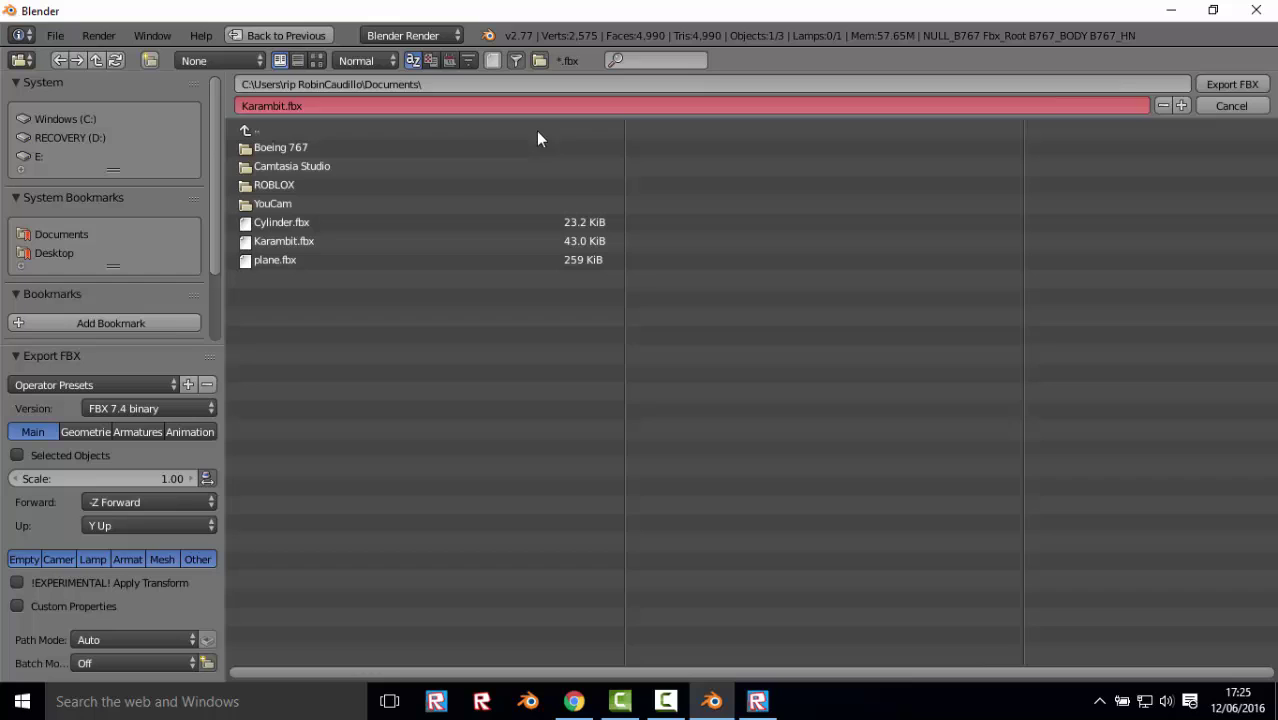
{"action": "left_click", "coordinate": [276, 248]}
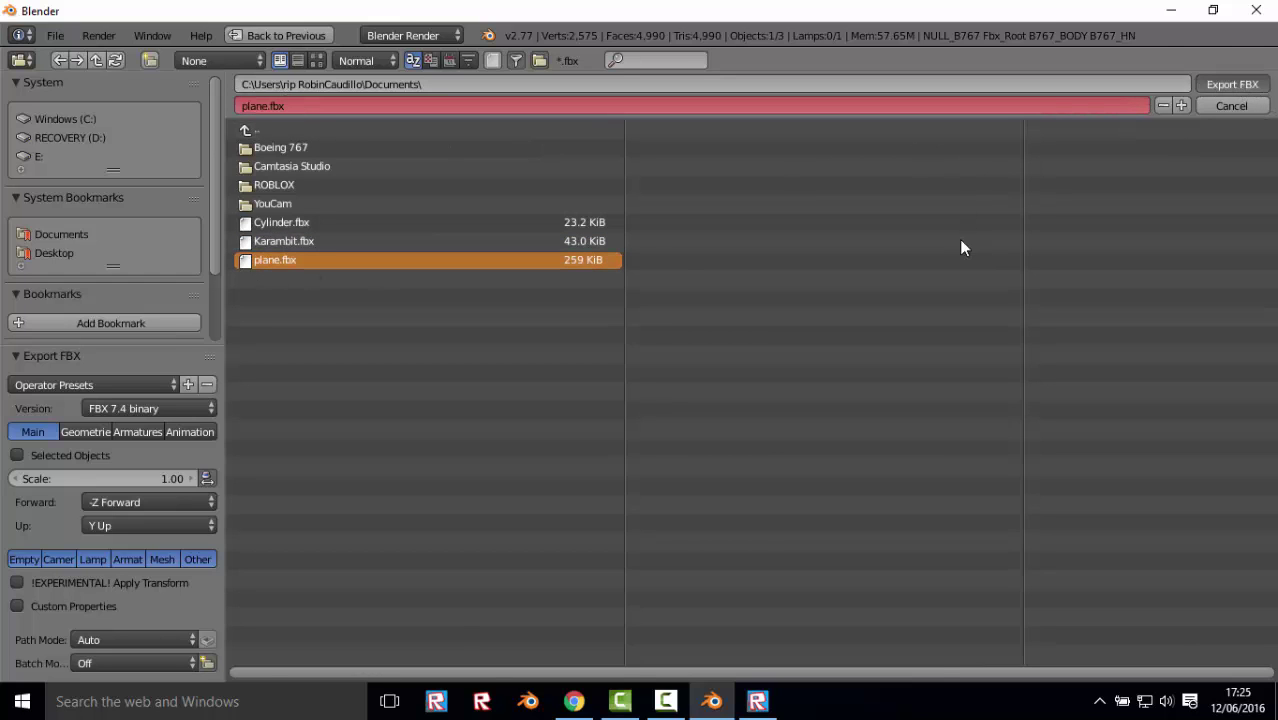
{"action": "key", "text": "Return"}
{"action": "left_click", "coordinate": [757, 701]}
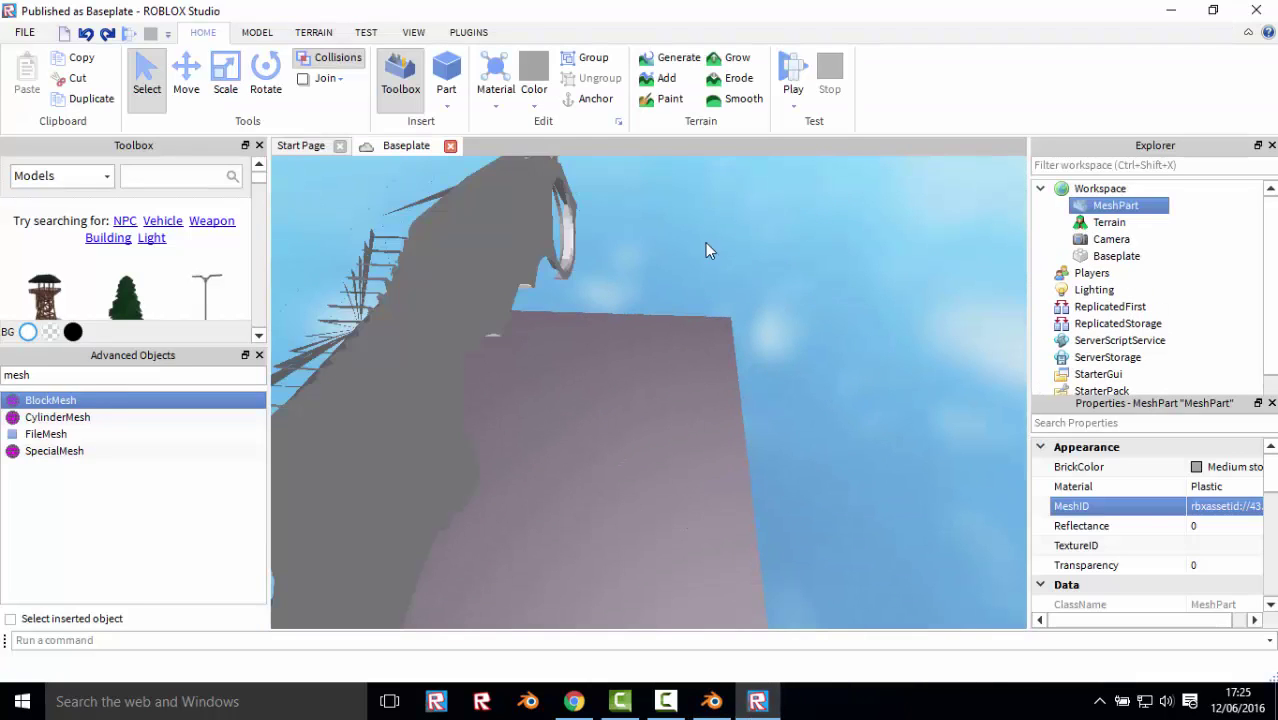
- Load plane.fbx into the MeshPart's MeshID from the Properties panel
{"action": "scroll", "coordinate": [1150, 540], "scroll_direction": "down", "scroll_amount": 3}
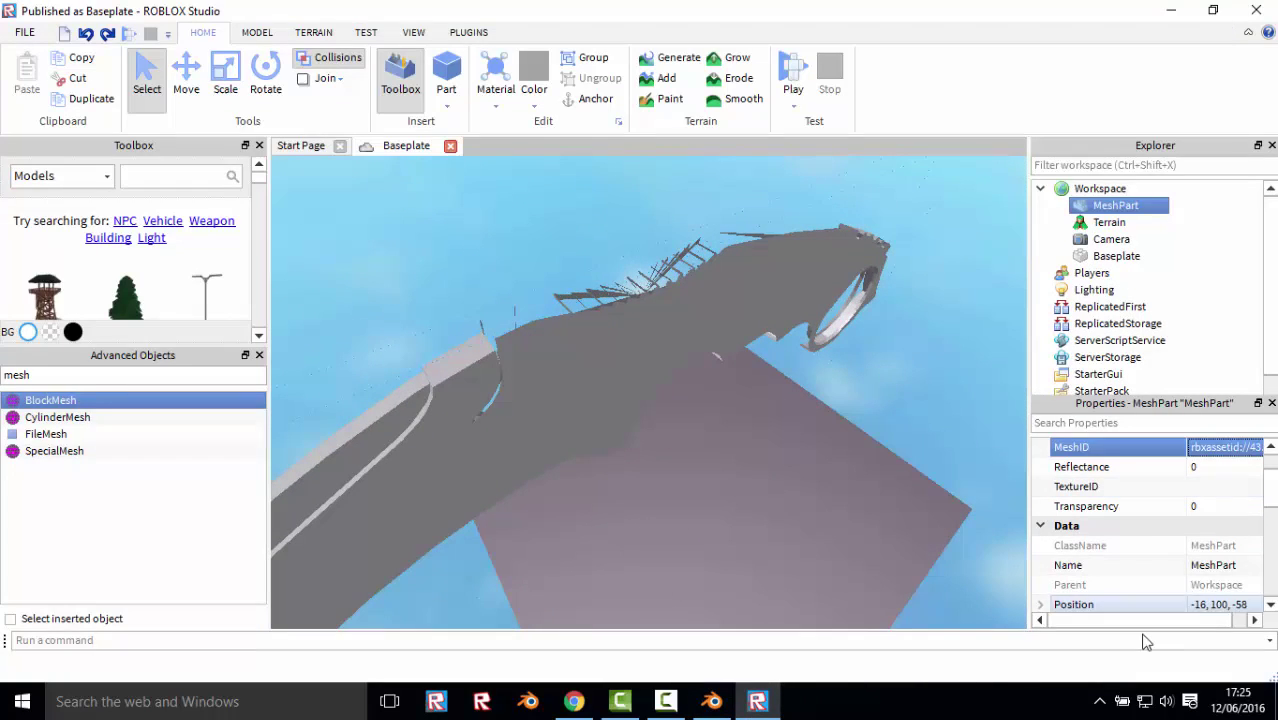
{"action": "scroll", "coordinate": [1230, 540], "scroll_direction": "up", "scroll_amount": 1}
{"action": "left_click", "coordinate": [1253, 507]}
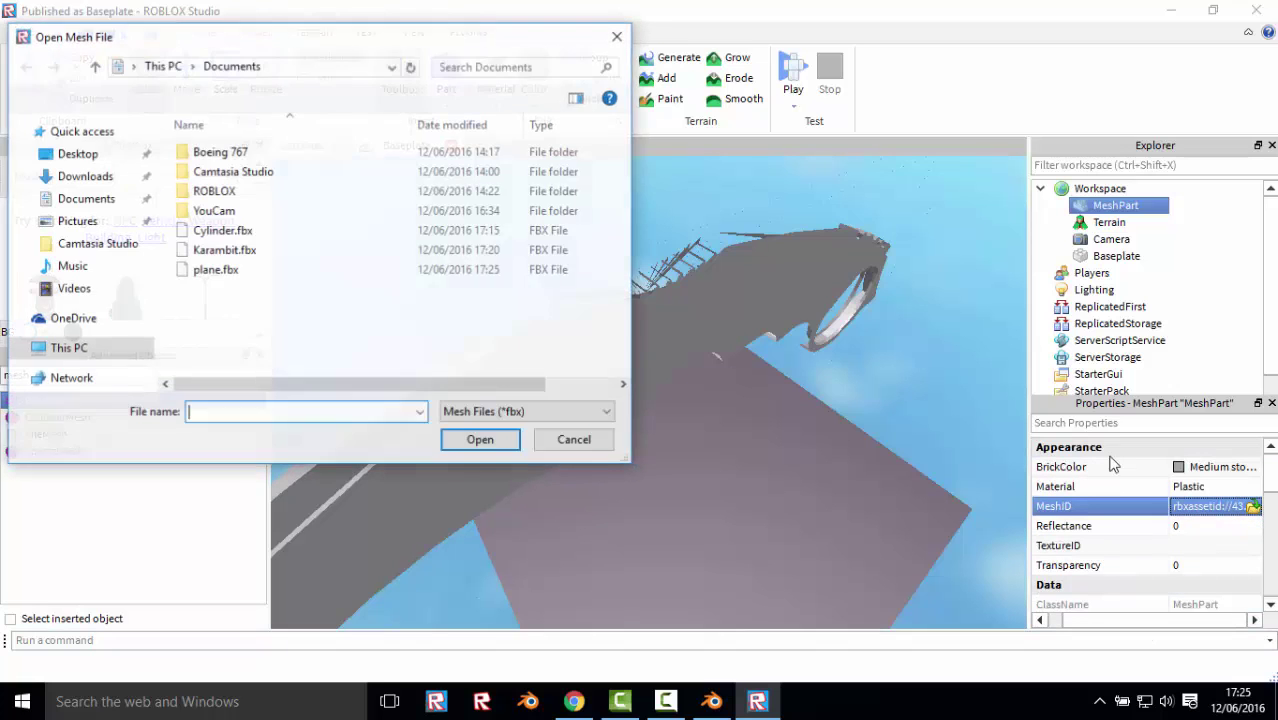
{"action": "double_click", "coordinate": [236, 276]}
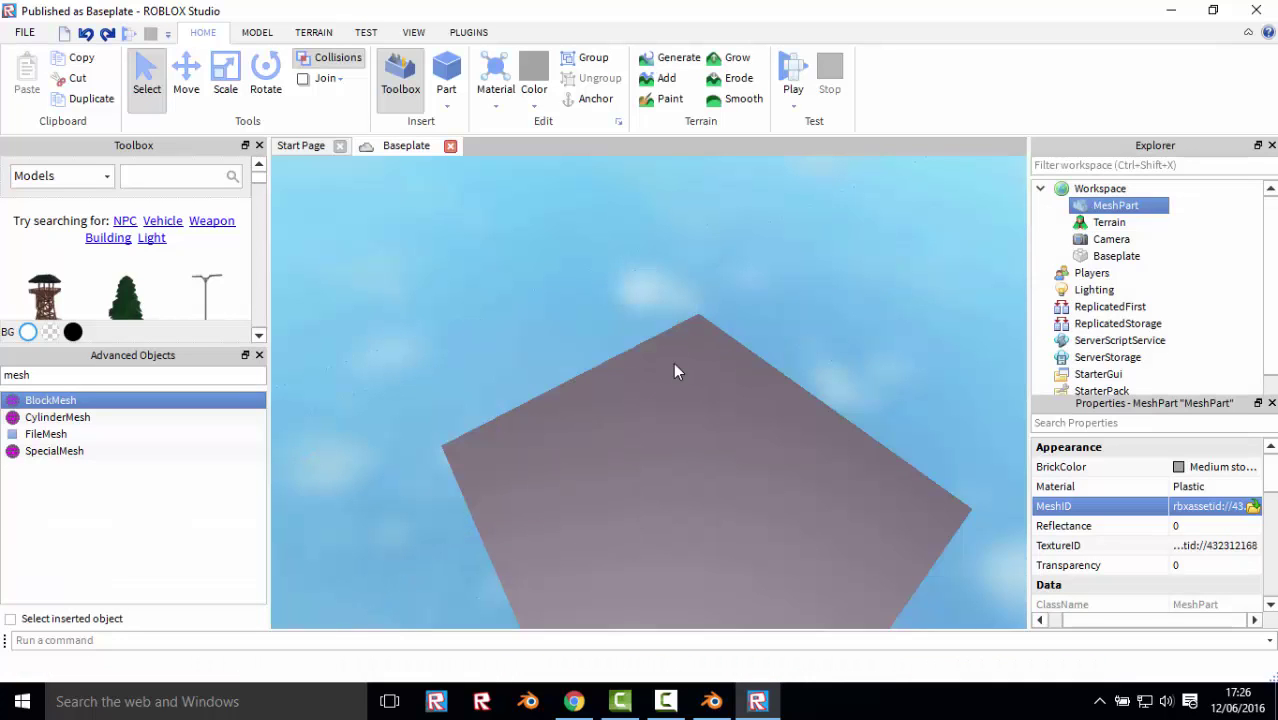
- Orbit and zoom around the textured airliner, inspecting its fuselage and wing up close
{"action": "mouse_move", "coordinate": [679, 361]}
{"action": "right_mouse_down"}
{"action": "mouse_move", "coordinate": [707, 382]}
{"action": "mouse_move", "coordinate": [816, 395]}
{"action": "mouse_move", "coordinate": [719, 368]}
{"action": "right_mouse_up"}
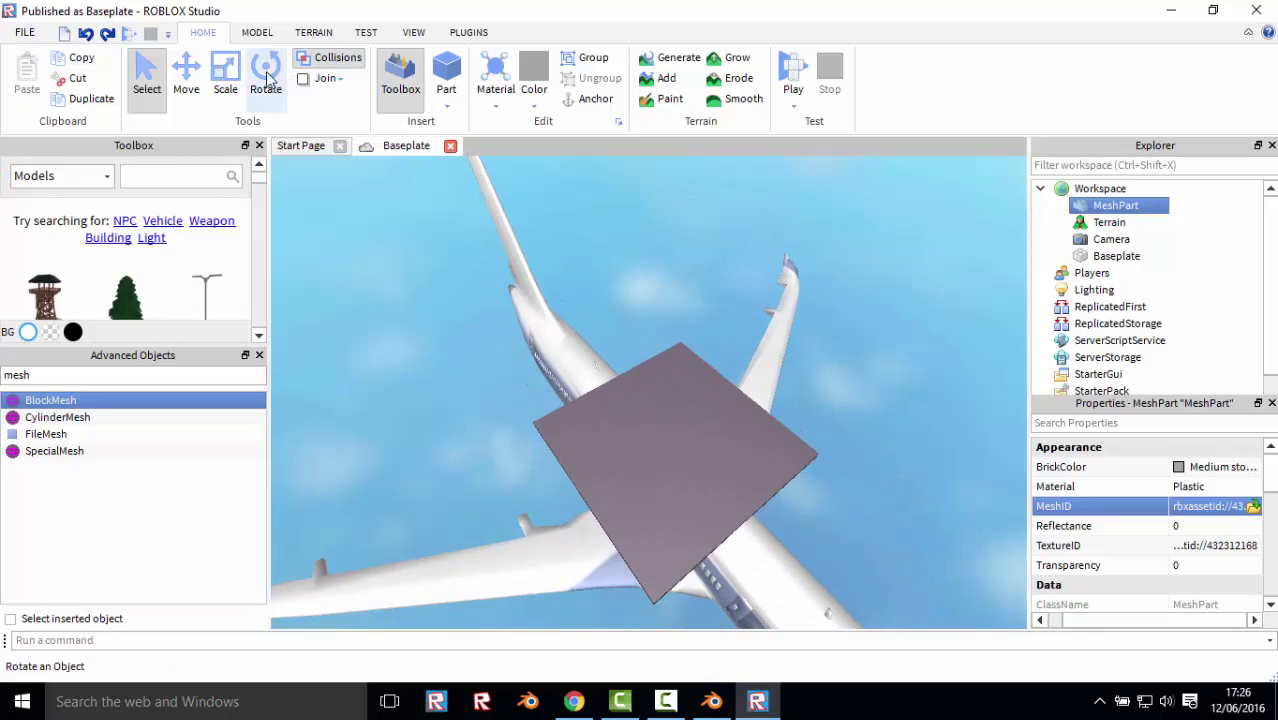
{"action": "key", "text": "ctrl+2"}
{"action": "mouse_move", "coordinate": [800, 471]}
{"action": "right_mouse_down"}
{"action": "mouse_move", "coordinate": [690, 497]}
{"action": "mouse_move", "coordinate": [645, 188]}
{"action": "mouse_move", "coordinate": [632, 186]}
{"action": "right_mouse_up"}
{"action": "right_click_drag", "start_coordinate": [725, 378], "coordinate": [632, 596]}
{"action": "right_click_drag", "start_coordinate": [630, 485], "coordinate": [644, 459]}
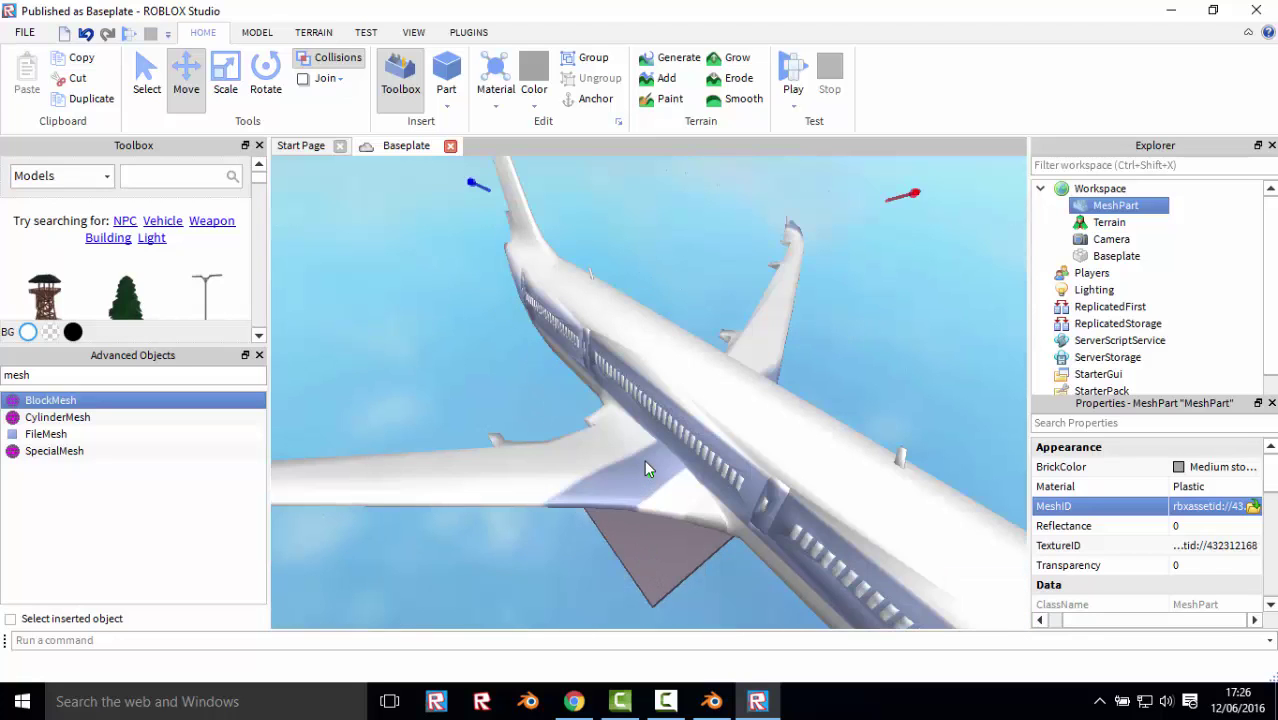
{"action": "scroll", "coordinate": [644, 459], "scroll_direction": "up", "scroll_amount": 2}
{"action": "mouse_move", "coordinate": [864, 320]}
{"action": "right_mouse_down"}
{"action": "mouse_move", "coordinate": [897, 296]}
{"action": "mouse_move", "coordinate": [813, 317]}
{"action": "mouse_move", "coordinate": [842, 308]}
{"action": "right_mouse_up"}
{"action": "scroll", "coordinate": [842, 307], "scroll_direction": "down", "scroll_amount": 2}
{"action": "scroll", "coordinate": [727, 343], "scroll_direction": "up", "scroll_amount": 2}
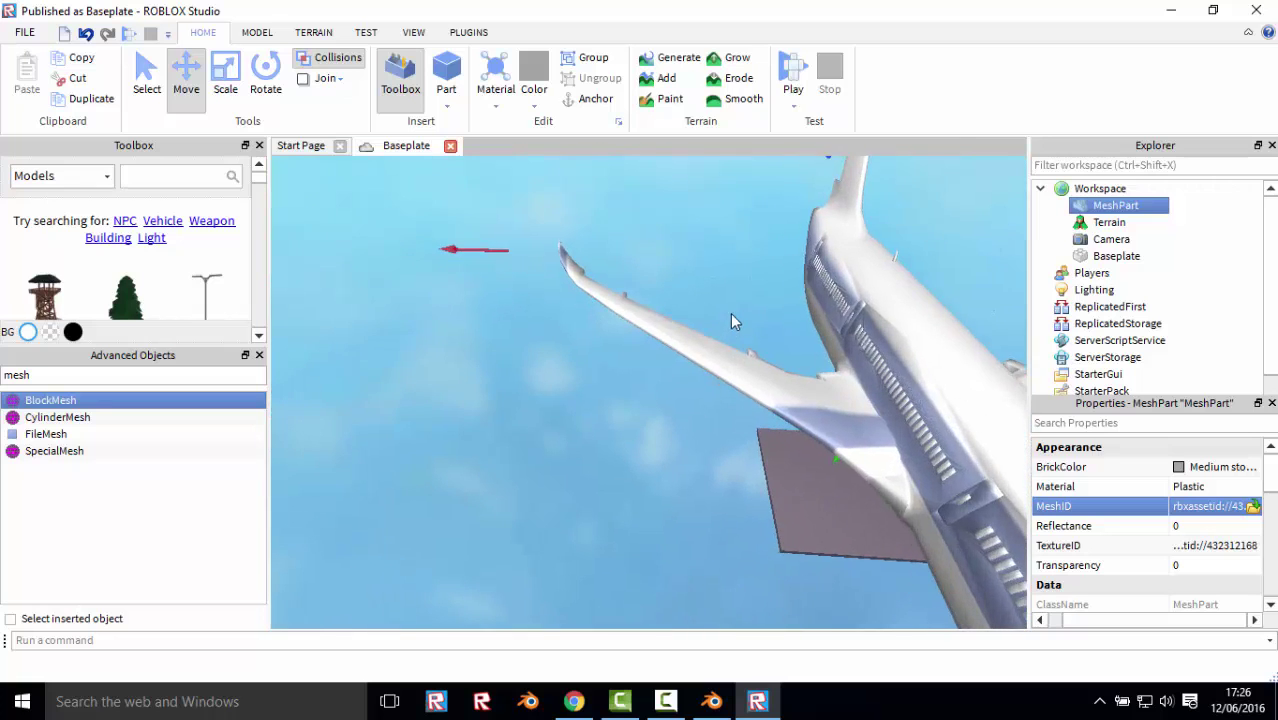
{"action": "mouse_move", "coordinate": [730, 313]}
{"action": "right_mouse_down"}
{"action": "mouse_move", "coordinate": [751, 313]}
{"action": "mouse_move", "coordinate": [687, 431]}
{"action": "right_mouse_up"}
{"action": "left_click", "coordinate": [645, 481]}
{"action": "mouse_move", "coordinate": [645, 481]}
{"action": "right_mouse_down"}
{"action": "mouse_move", "coordinate": [655, 452]}
{"action": "mouse_move", "coordinate": [633, 450]}
{"action": "mouse_move", "coordinate": [657, 378]}
{"action": "mouse_move", "coordinate": [610, 376]}
{"action": "mouse_move", "coordinate": [659, 386]}
{"action": "mouse_move", "coordinate": [742, 362]}
{"action": "mouse_move", "coordinate": [652, 379]}
{"action": "mouse_move", "coordinate": [666, 375]}
{"action": "mouse_move", "coordinate": [701, 448]}
{"action": "right_mouse_up"}
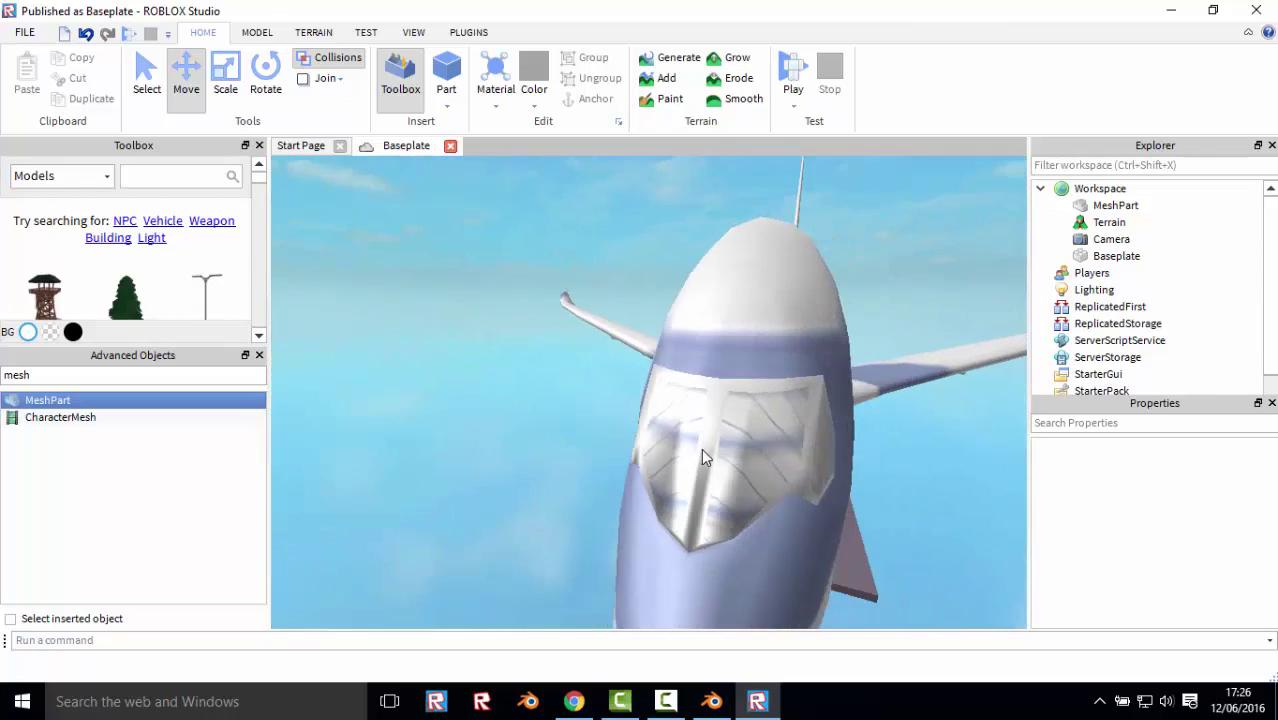
- Reselect the airliner MeshPart for a wide view and cycle the Terrain and Test tabs back to Home
{"action": "left_click", "coordinate": [744, 363]}
{"action": "mouse_move", "coordinate": [744, 363]}
{"action": "right_mouse_down"}
{"action": "mouse_move", "coordinate": [687, 320]}
{"action": "mouse_move", "coordinate": [830, 270]}
{"action": "right_mouse_up"}
{"action": "left_click", "coordinate": [313, 32]}
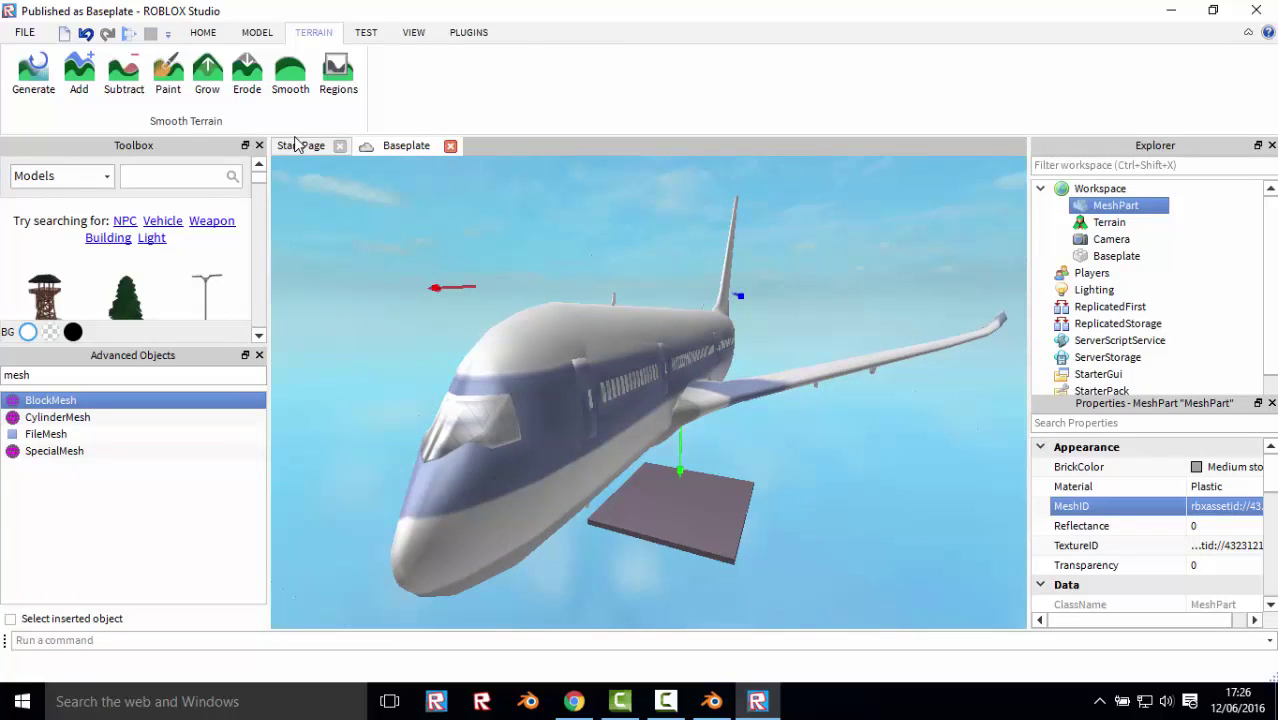
{"action": "left_click", "coordinate": [366, 32]}
{"action": "left_click", "coordinate": [203, 32]}
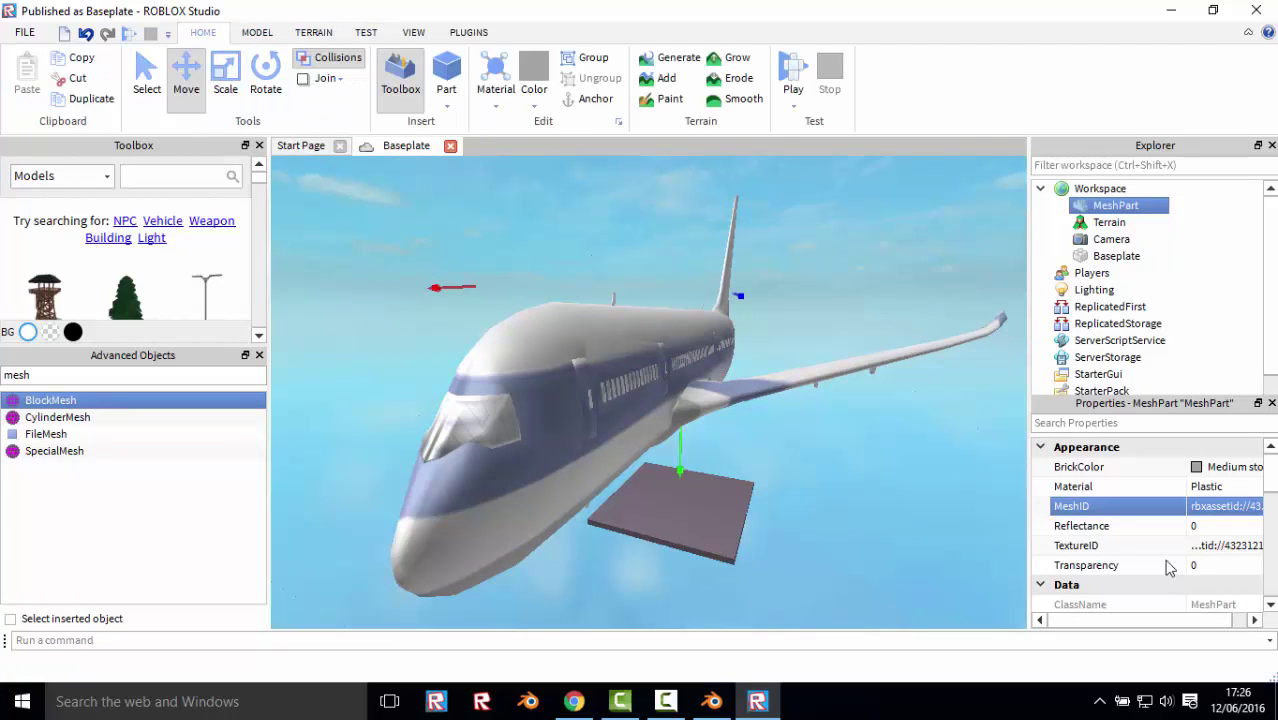
- With the Model tab's Scale tool, squash the airliner vertically to a flatter height
{"action": "left_click", "coordinate": [225, 75]}
{"action": "left_click", "coordinate": [257, 32]}
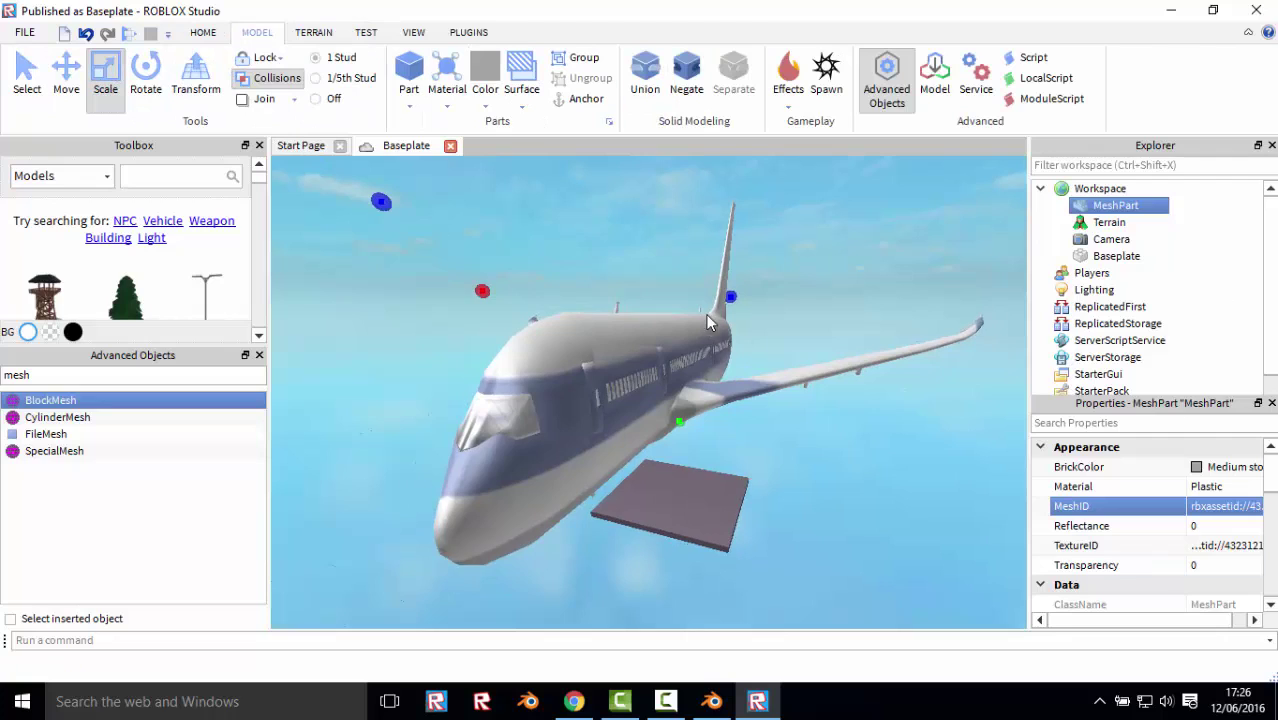
{"action": "mouse_move", "coordinate": [772, 334]}
{"action": "right_mouse_down"}
{"action": "mouse_move", "coordinate": [704, 231]}
{"action": "mouse_move", "coordinate": [413, 157]}
{"action": "right_mouse_up"}
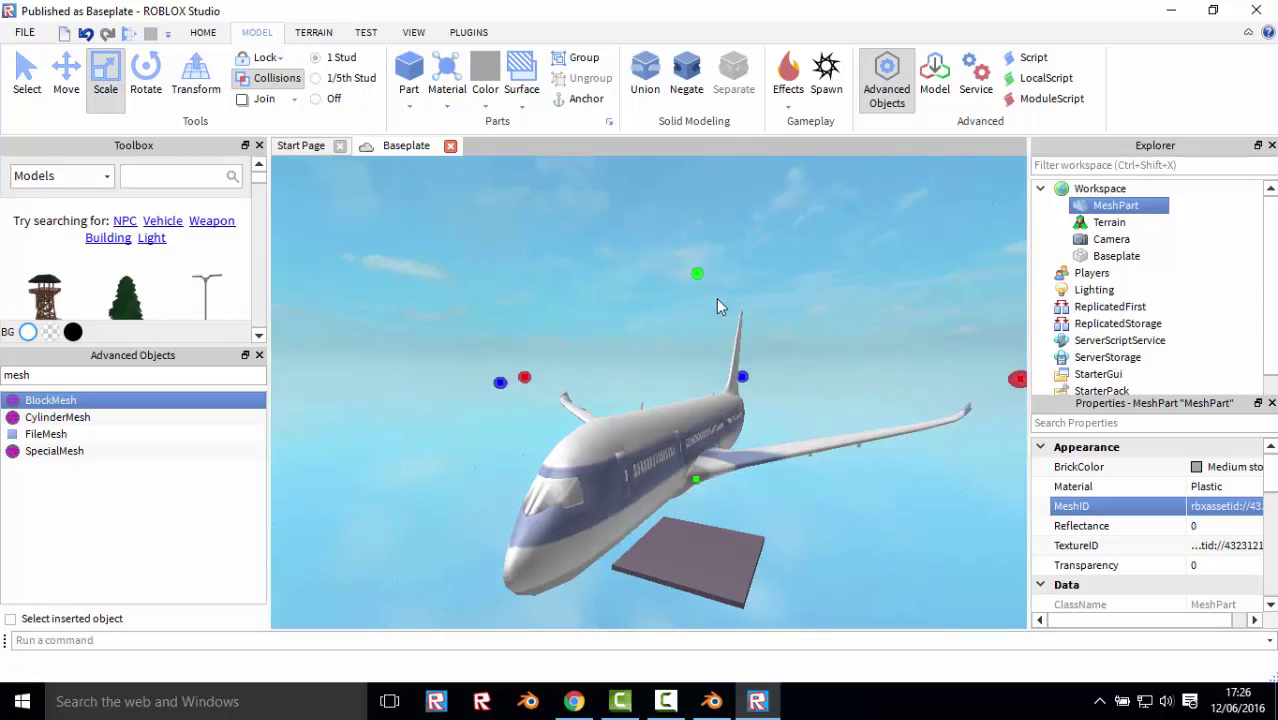
{"action": "left_click_drag", "start_coordinate": [698, 278], "coordinate": [697, 371]}
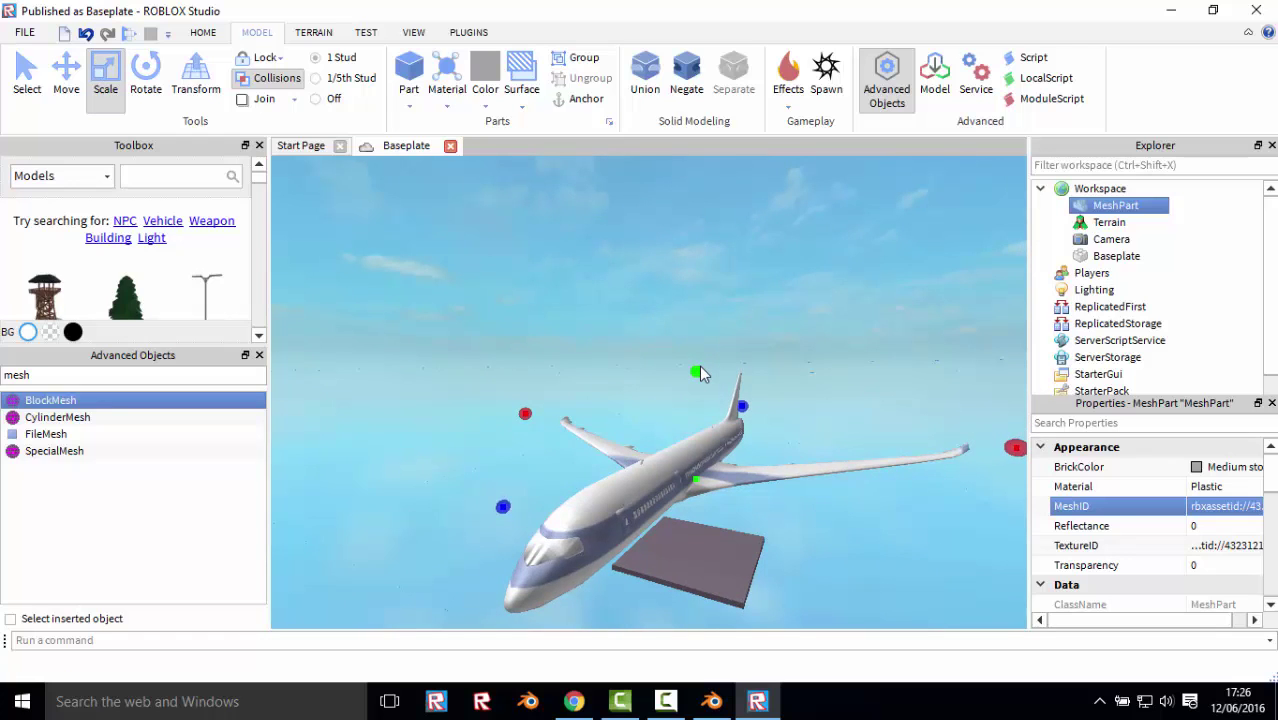
{"action": "left_click", "coordinate": [635, 392]}
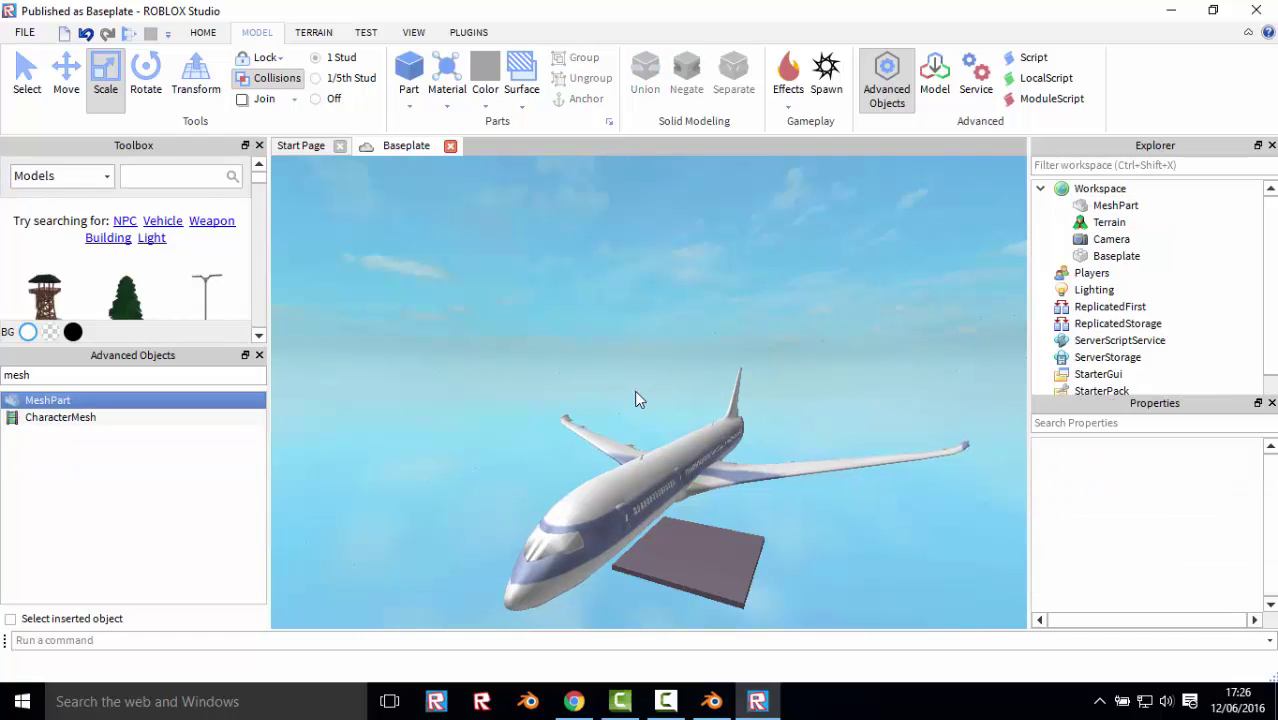
- Zoom in close to inspect the flattened airliner's fuselage from above and below
{"action": "scroll", "coordinate": [635, 392], "scroll_direction": "up", "scroll_amount": 3}
{"action": "right_click_drag", "start_coordinate": [635, 392], "coordinate": [635, 392]}
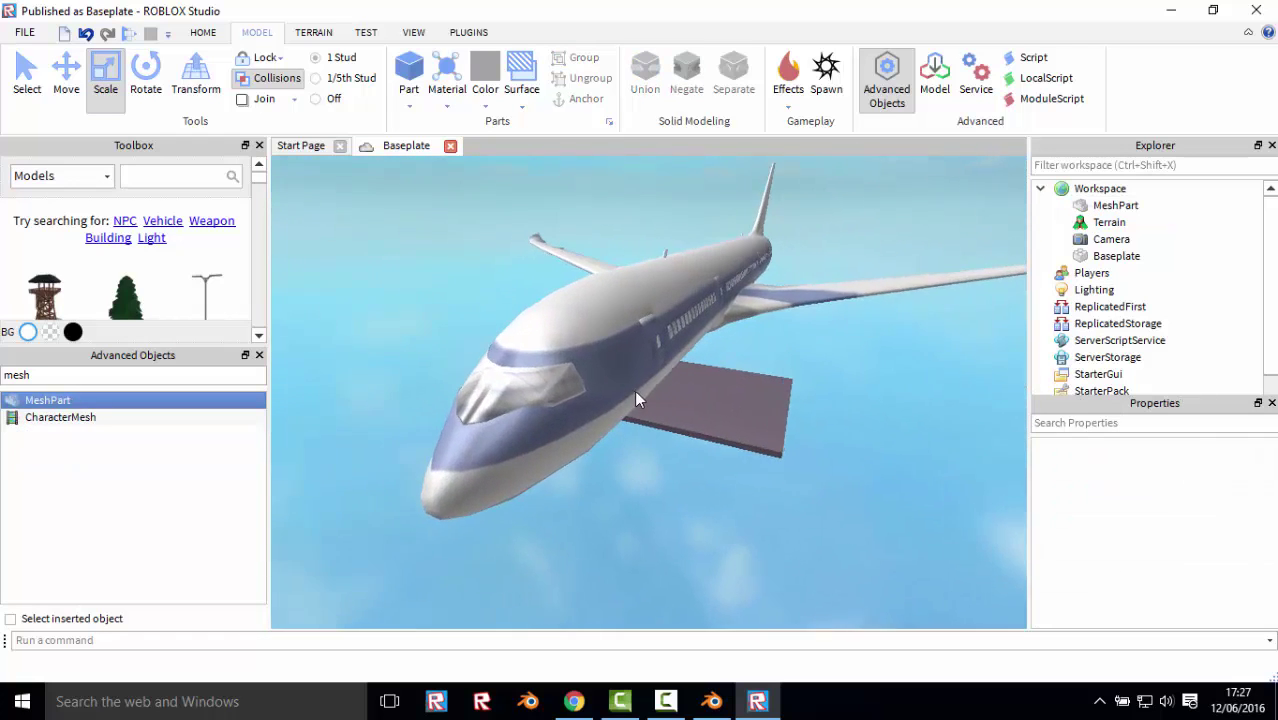
{"action": "scroll", "coordinate": [634, 390], "scroll_direction": "up", "scroll_amount": 2}
{"action": "scroll", "coordinate": [634, 390], "scroll_direction": "up", "scroll_amount": 3}
{"action": "scroll", "coordinate": [634, 390], "scroll_direction": "up", "scroll_amount": 3}
{"action": "scroll", "coordinate": [634, 390], "scroll_direction": "up", "scroll_amount": 1}
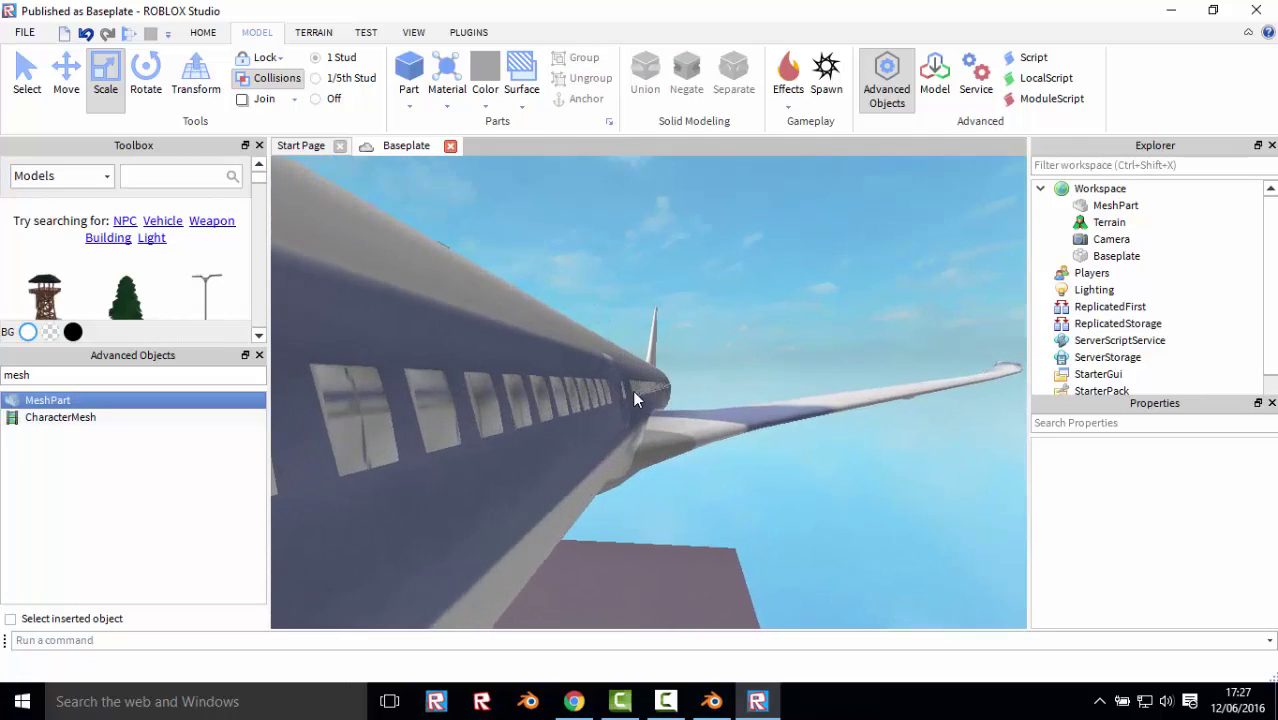
{"action": "scroll", "coordinate": [634, 390], "scroll_direction": "up", "scroll_amount": 2}
{"action": "scroll", "coordinate": [634, 390], "scroll_direction": "up", "scroll_amount": 2}
{"action": "scroll", "coordinate": [634, 390], "scroll_direction": "up", "scroll_amount": 2}
{"action": "scroll", "coordinate": [634, 390], "scroll_direction": "up", "scroll_amount": 2}
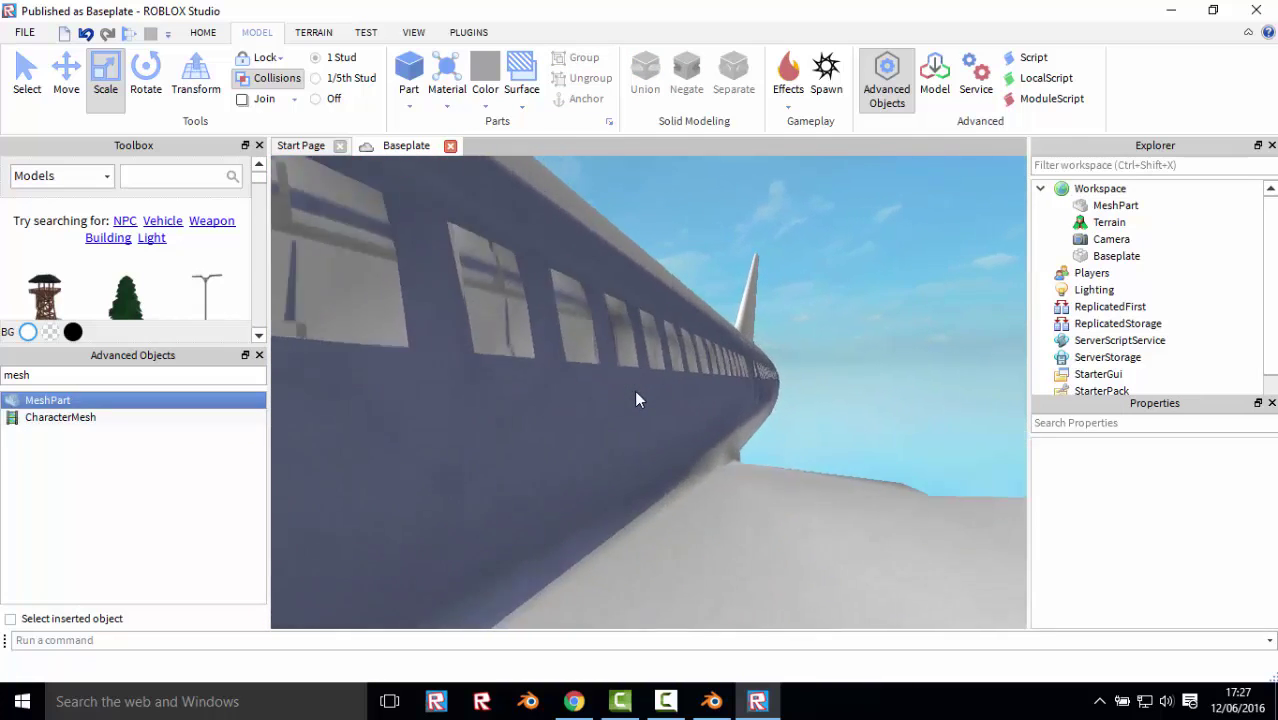
{"action": "mouse_move", "coordinate": [635, 392]}
{"action": "right_mouse_down"}
{"action": "mouse_move", "coordinate": [624, 397]}
{"action": "mouse_move", "coordinate": [677, 375]}
{"action": "mouse_move", "coordinate": [662, 367]}
{"action": "mouse_move", "coordinate": [689, 570]}
{"action": "right_mouse_up"}
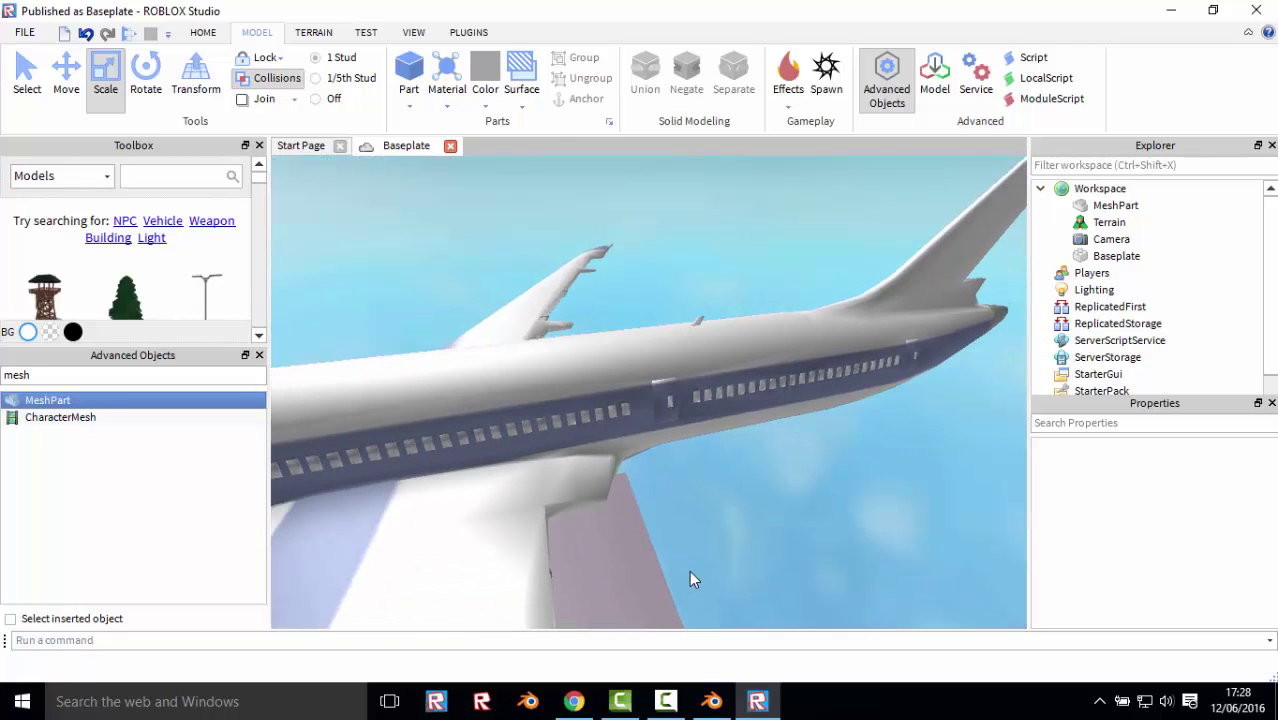
{"action": "left_click", "coordinate": [1253, 707]}
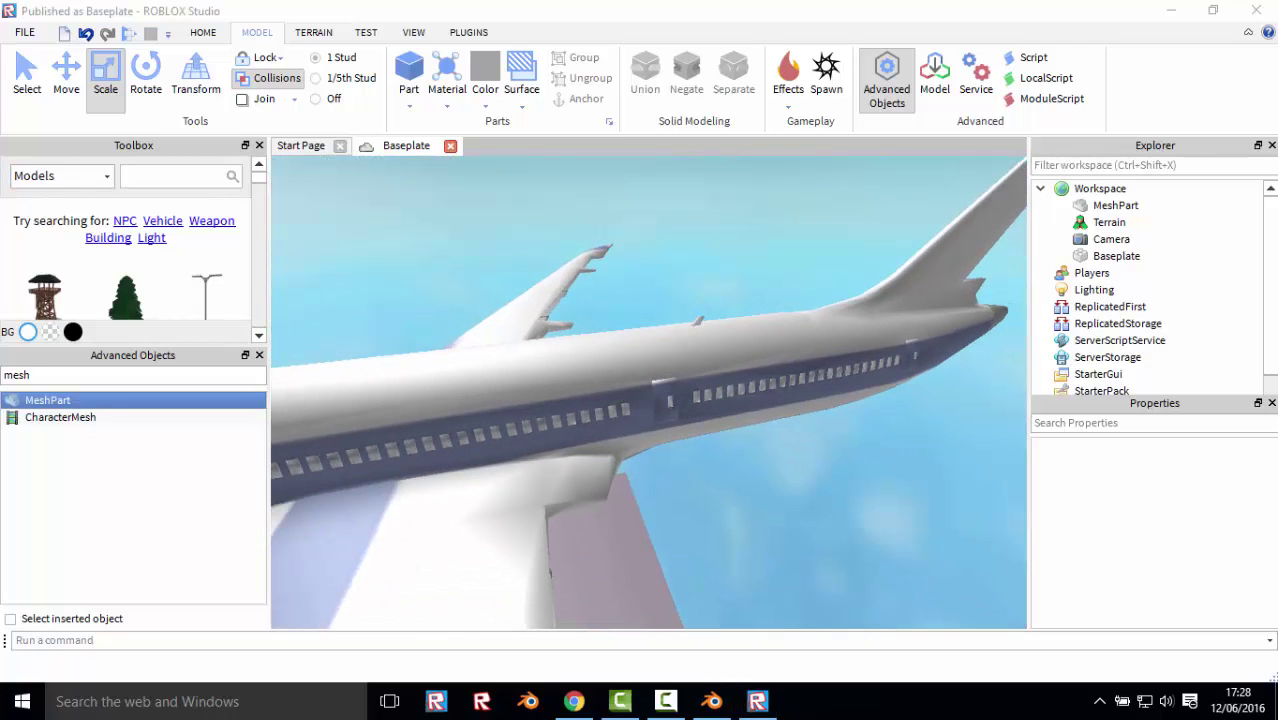
- Show the desktop and launch paint.net from its shortcut
{"action": "left_click", "coordinate": [1275, 695]}
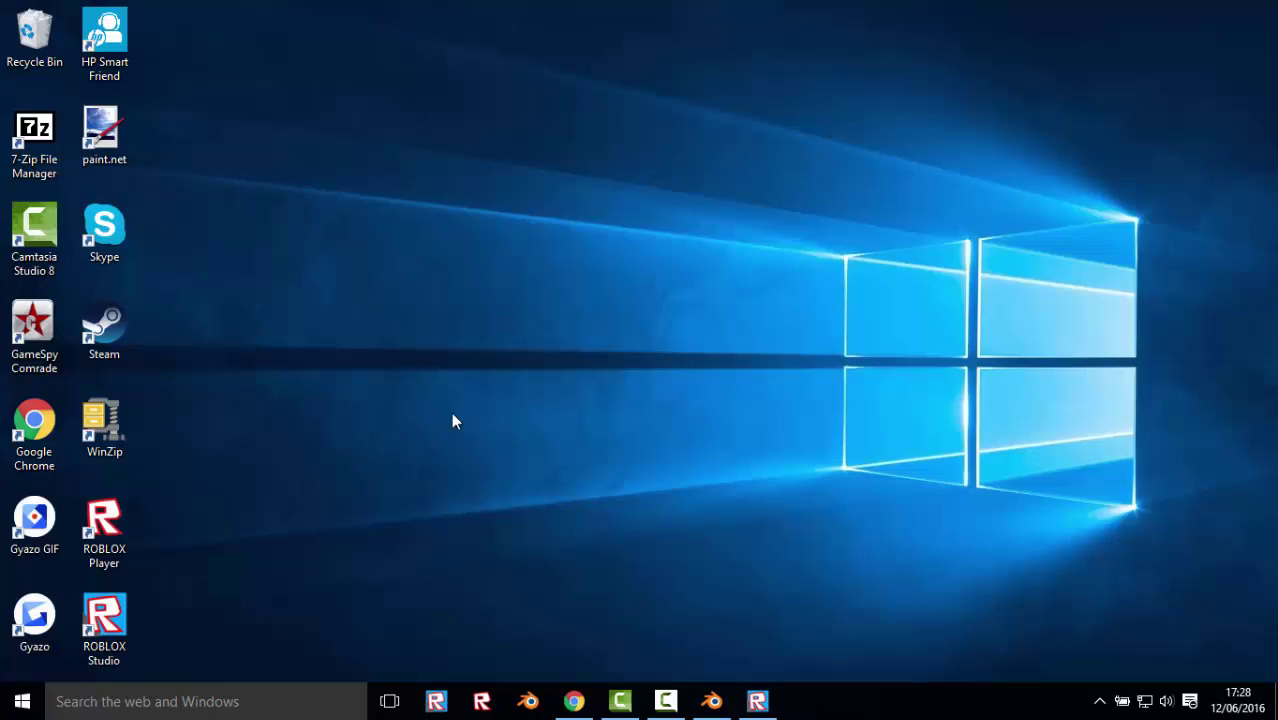
{"action": "left_click", "coordinate": [106, 135]}
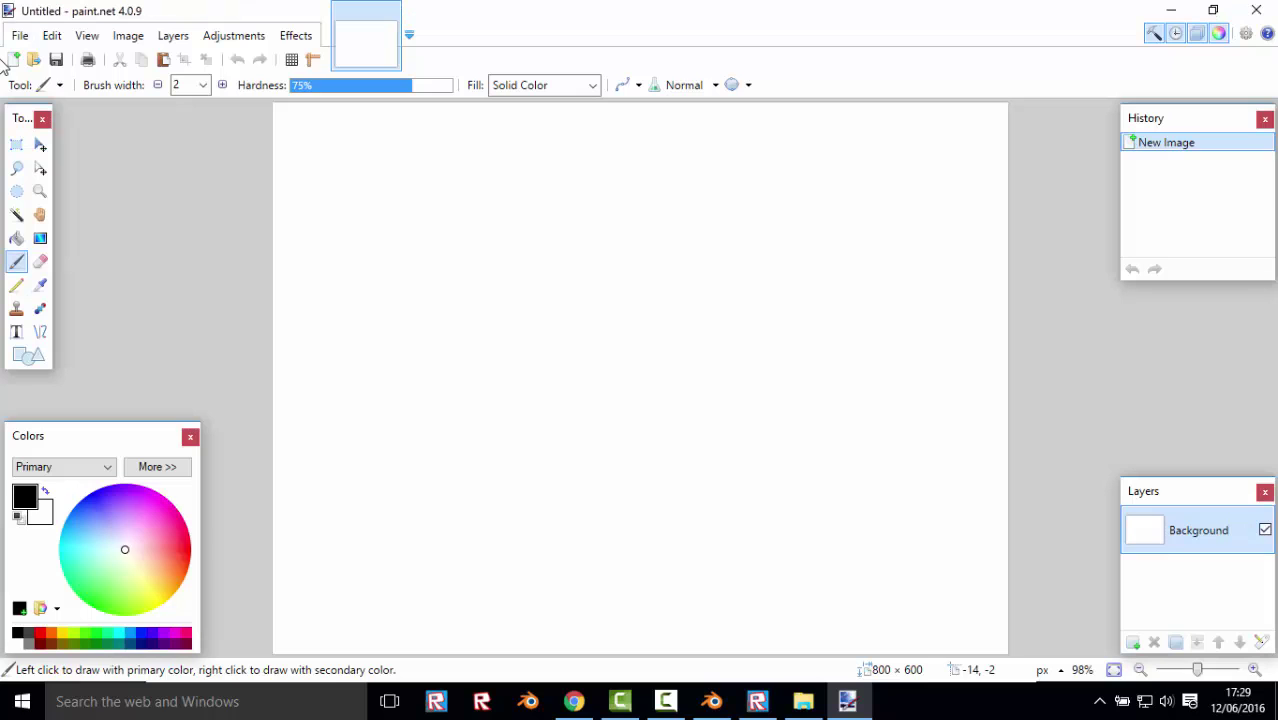
- In Save As, browse to Documents > Boeing 767 > Boeing 767 and choose JPEG format
{"action": "left_click", "coordinate": [20, 35]}
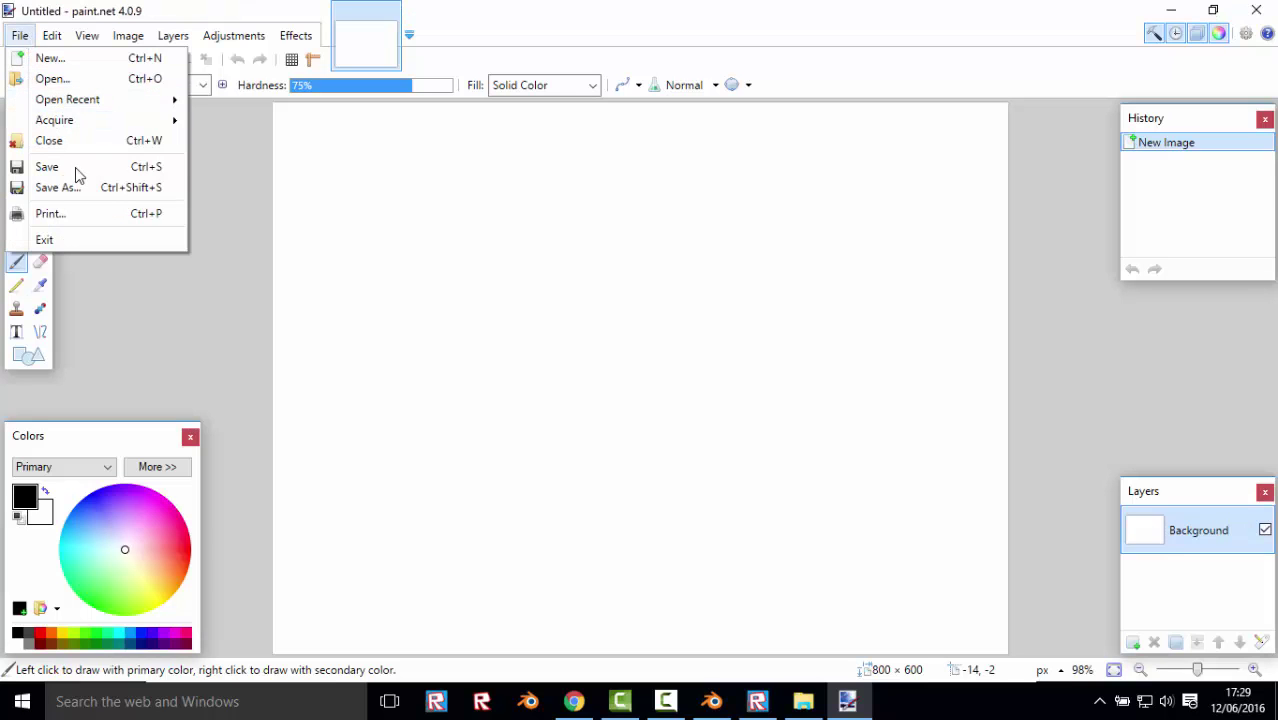
{"action": "left_click", "coordinate": [59, 184]}
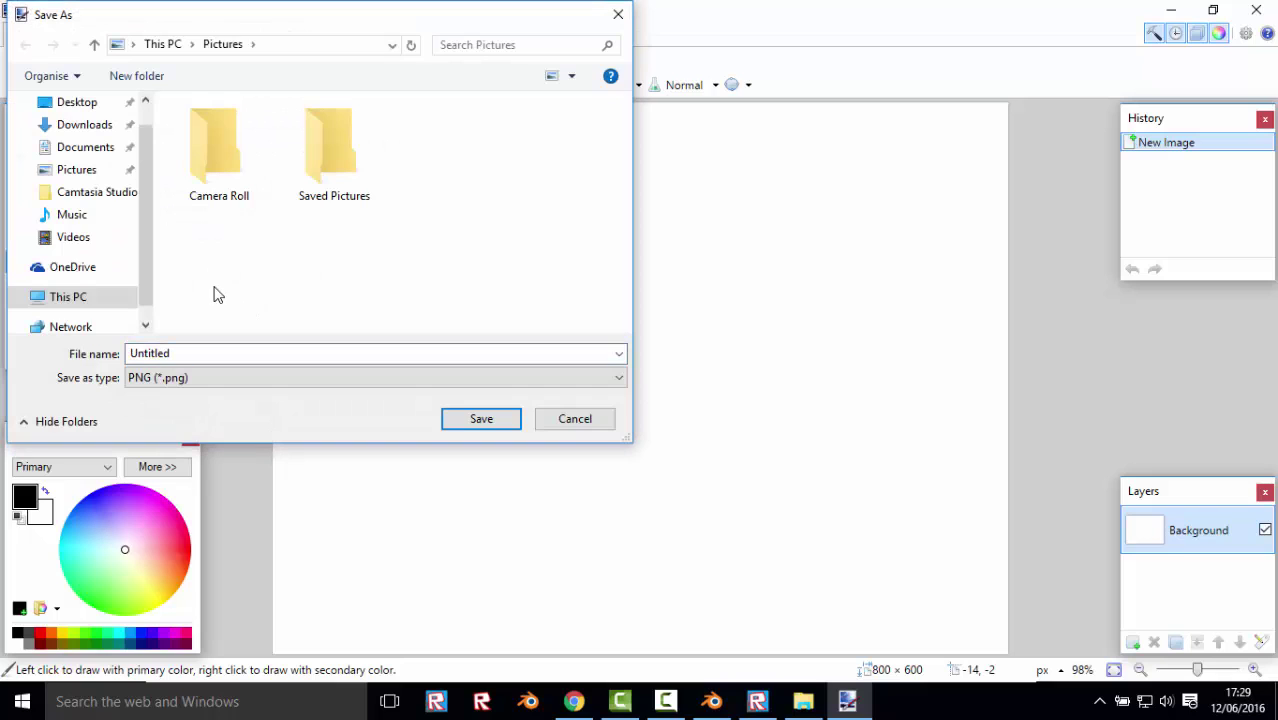
{"action": "left_click", "coordinate": [85, 147]}
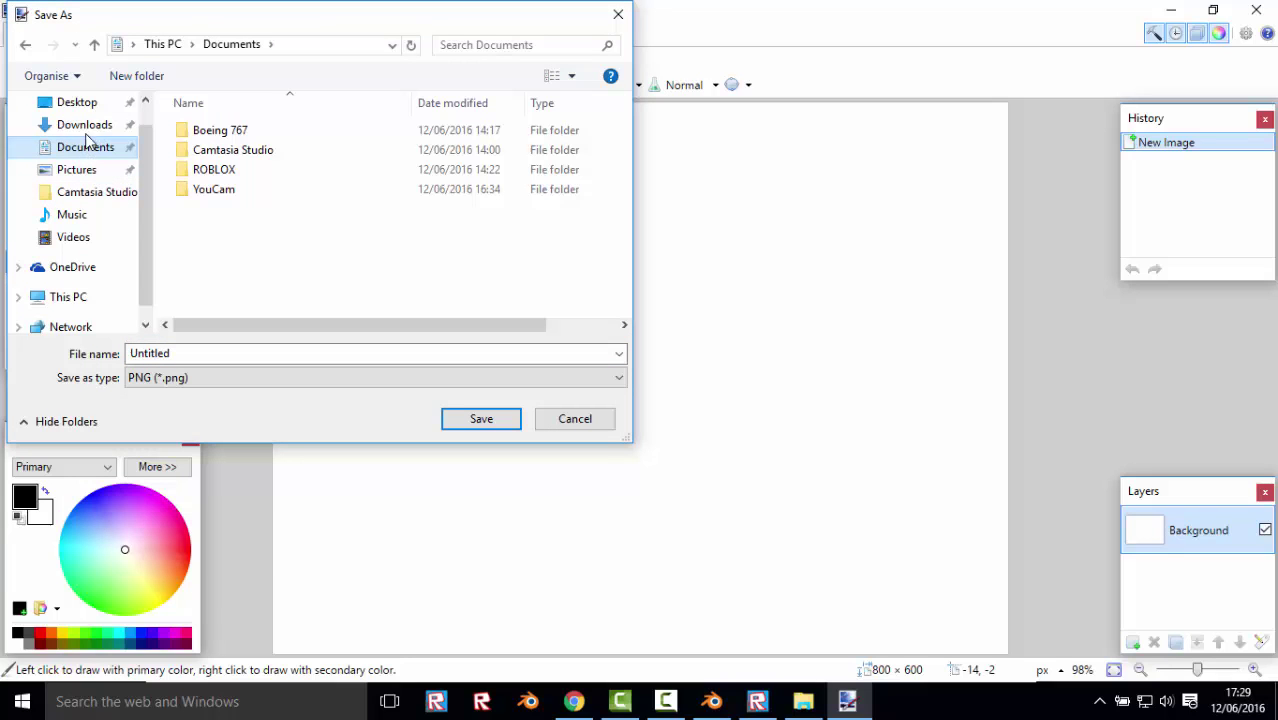
{"action": "double_click", "coordinate": [210, 132]}
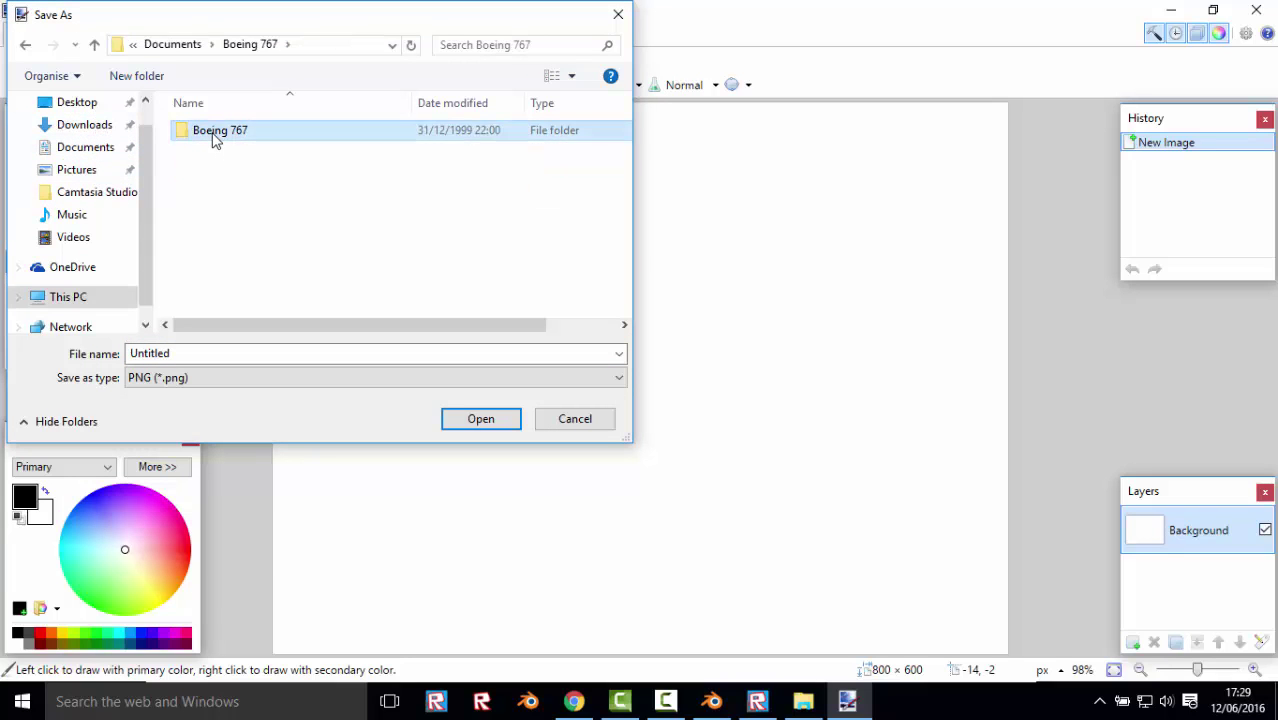
{"action": "double_click", "coordinate": [212, 134]}
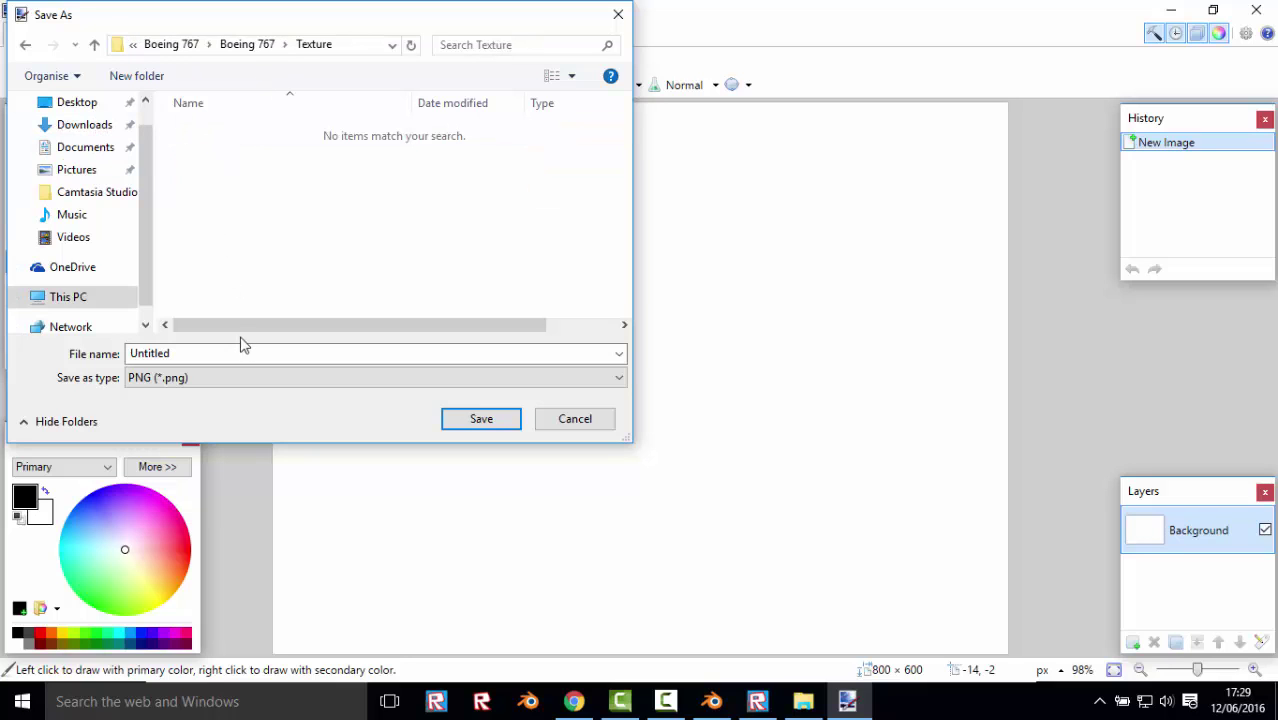
{"action": "left_click", "coordinate": [211, 377]}
{"action": "left_click", "coordinate": [385, 440]}
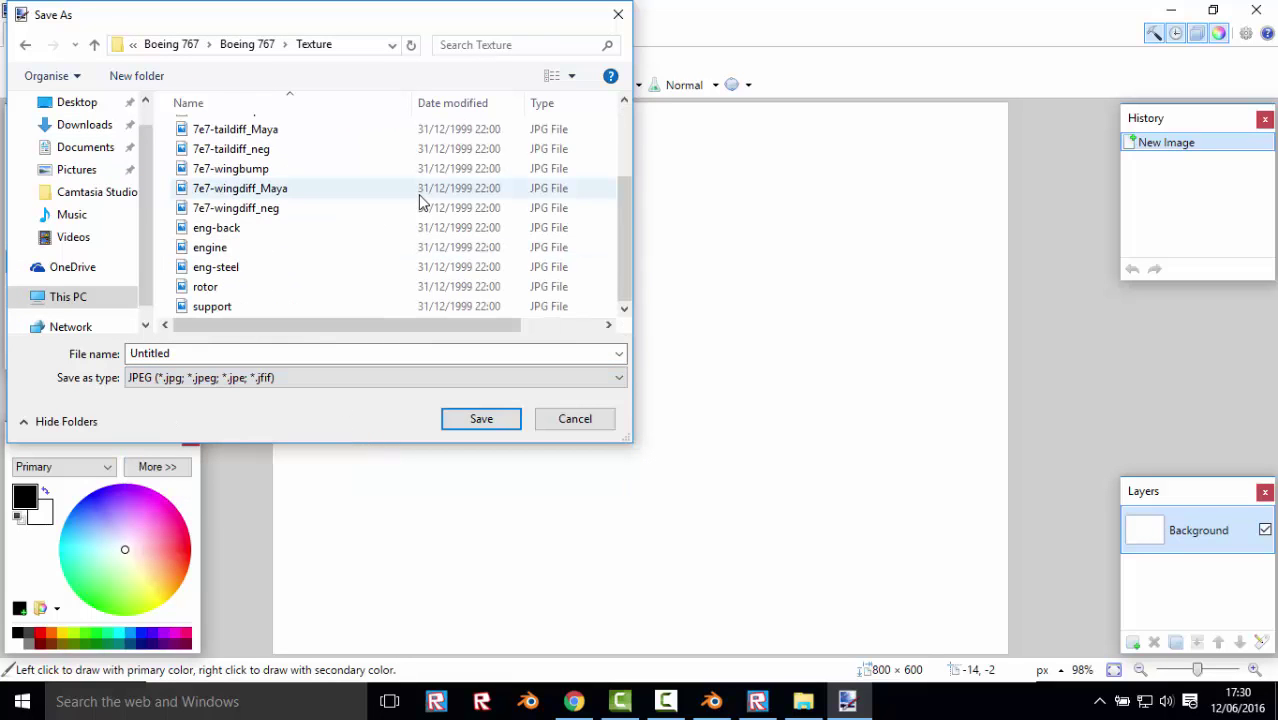
- Pick 7e7-tailbump as the target, decline the overwrite, and cancel the save
{"action": "scroll", "coordinate": [255, 285], "scroll_direction": "up", "scroll_amount": 2}
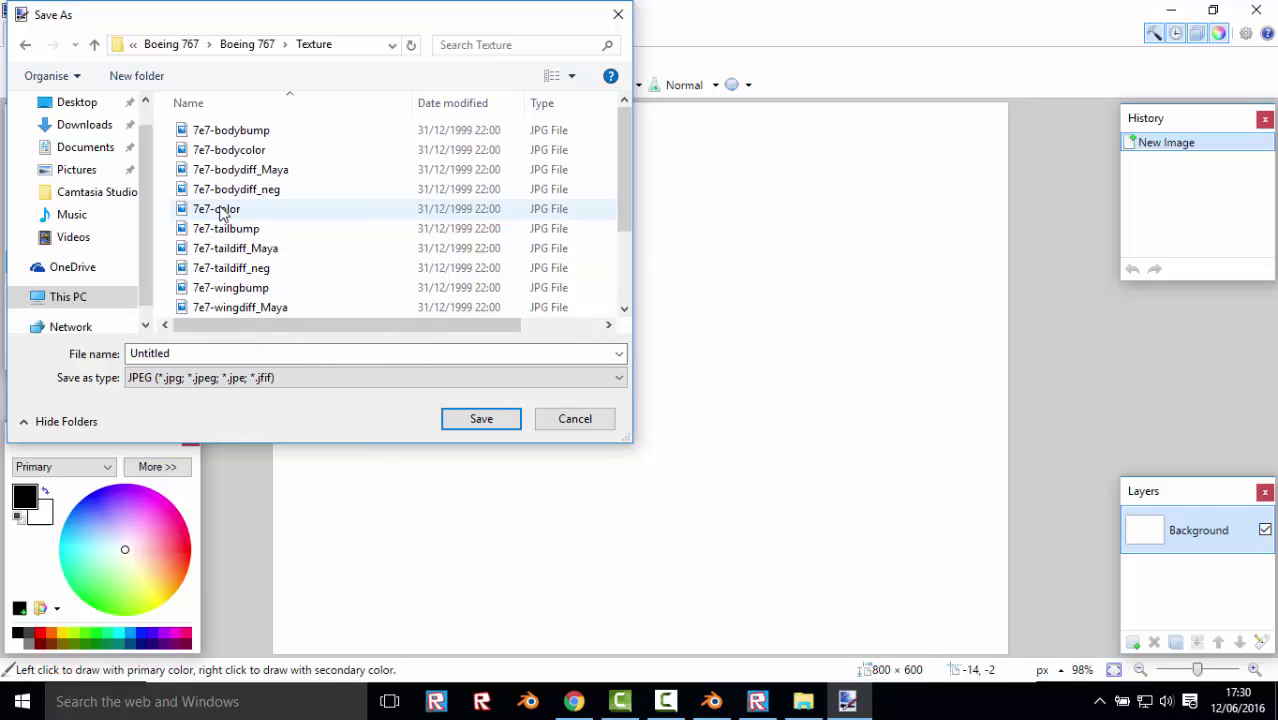
{"action": "scroll", "coordinate": [290, 210], "scroll_direction": "down", "scroll_amount": 2}
{"action": "scroll", "coordinate": [355, 225], "scroll_direction": "up", "scroll_amount": 2}
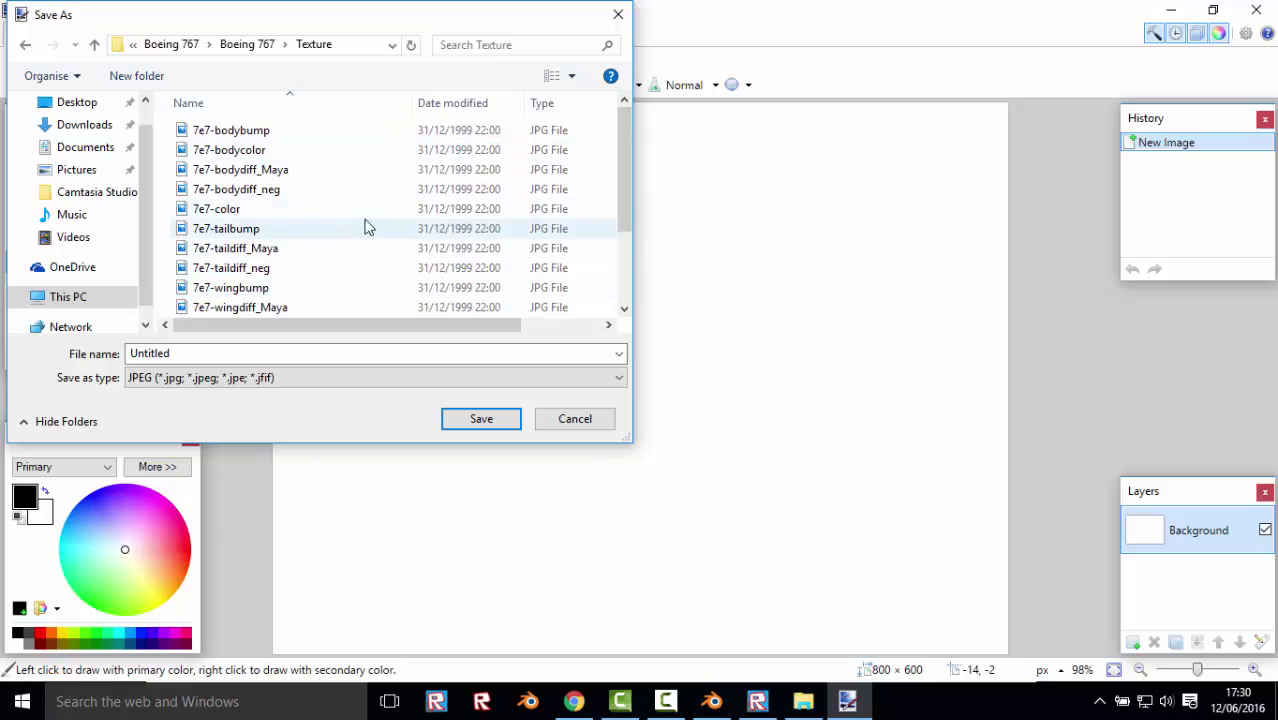
{"action": "double_click", "coordinate": [370, 226]}
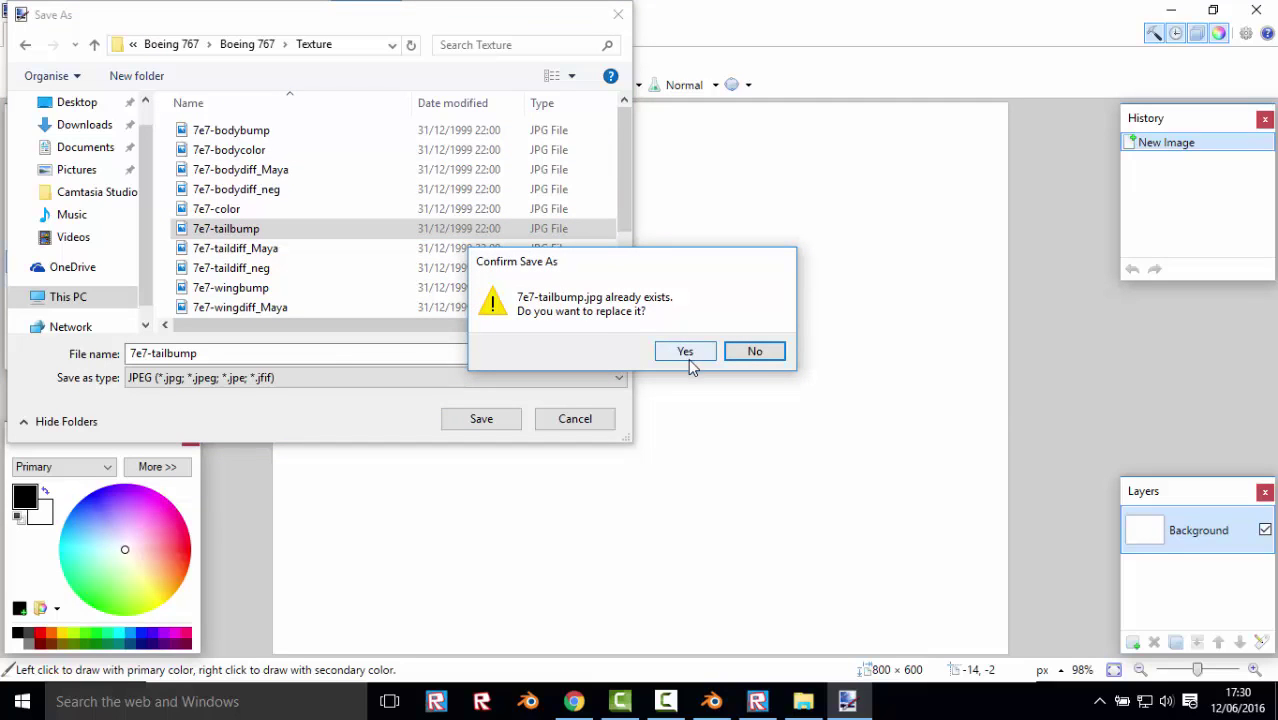
{"action": "left_click", "coordinate": [757, 352]}
{"action": "left_click", "coordinate": [600, 424]}
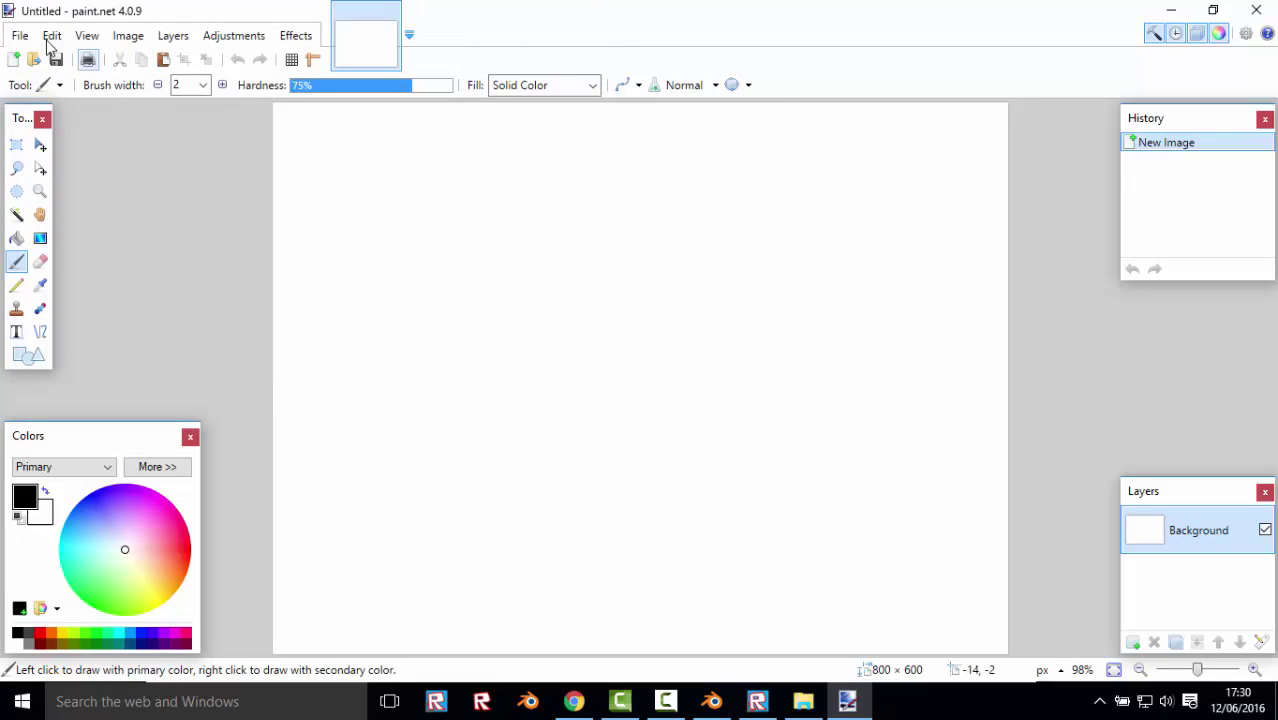
- Browse the Open dialog to Documents > Boeing 767 > Texture
{"action": "left_click", "coordinate": [20, 36]}
{"action": "left_click", "coordinate": [45, 78]}
{"action": "left_click", "coordinate": [148, 154]}
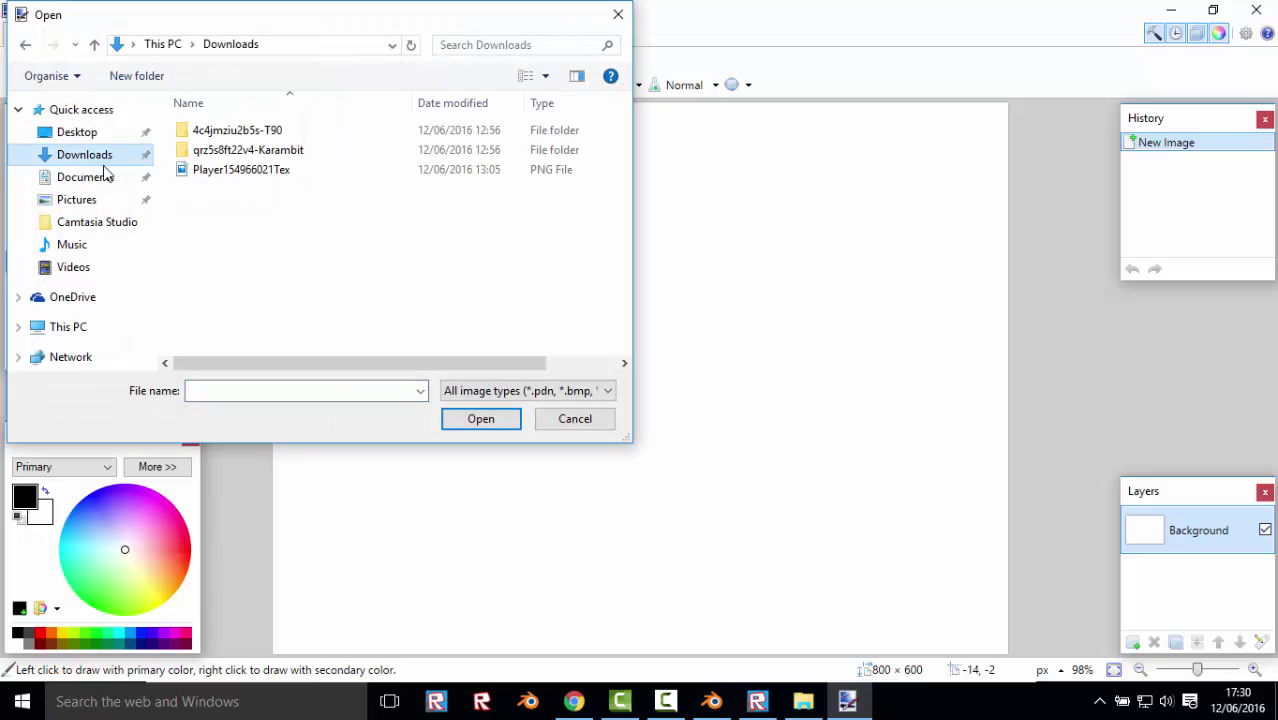
{"action": "left_click", "coordinate": [105, 177]}
{"action": "double_click", "coordinate": [205, 130]}
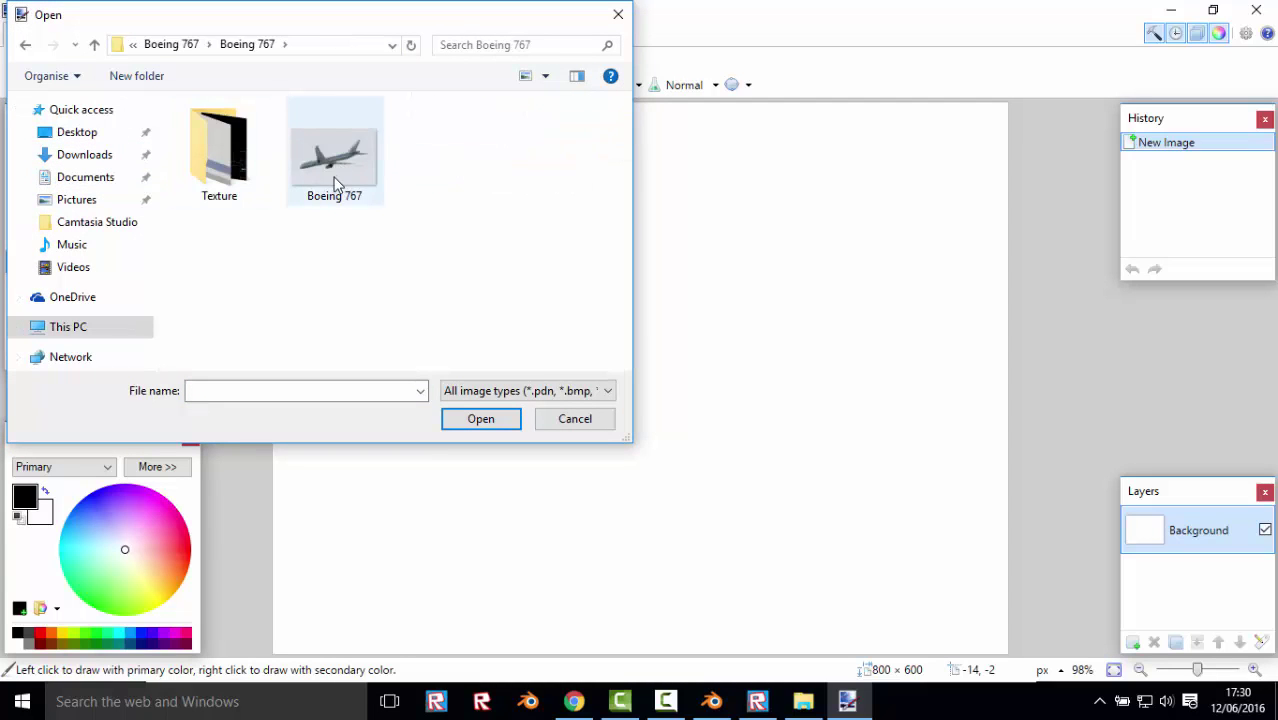
{"action": "double_click", "coordinate": [257, 180]}
- Keep all image types listed and open the engine.JPG texture
{"action": "scroll", "coordinate": [400, 260], "scroll_direction": "down", "scroll_amount": 2}
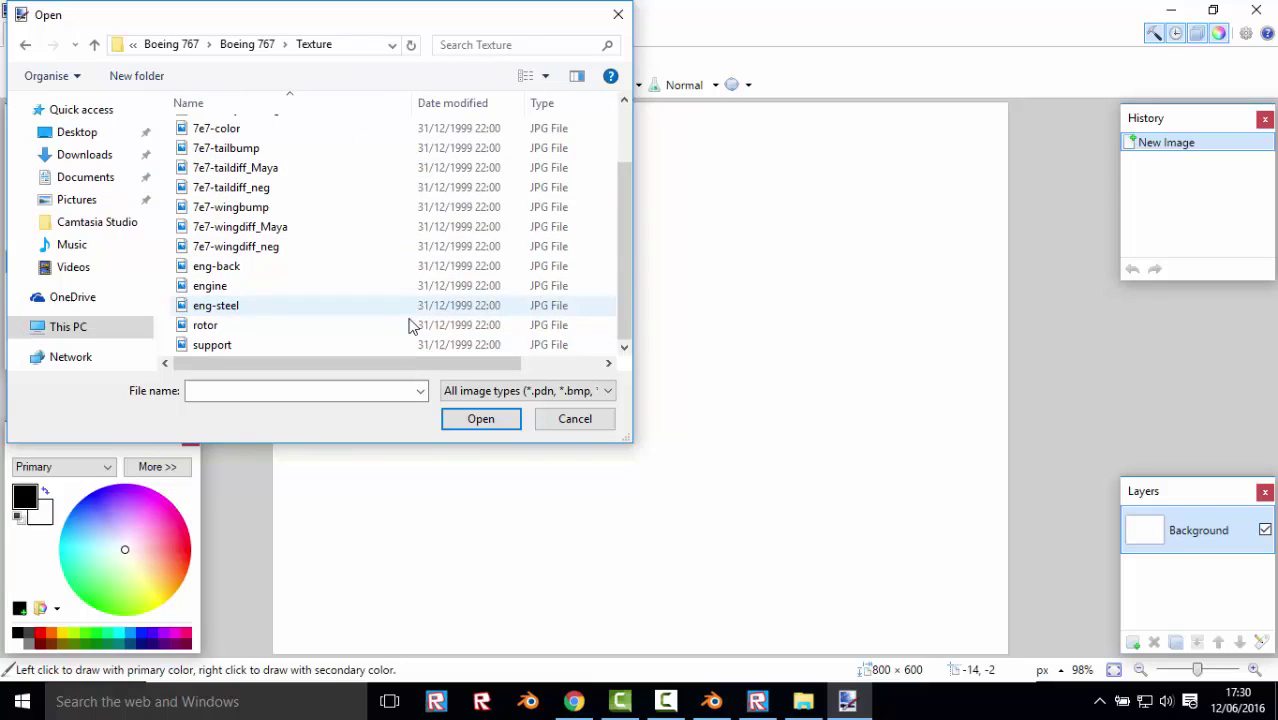
{"action": "left_click", "coordinate": [568, 392]}
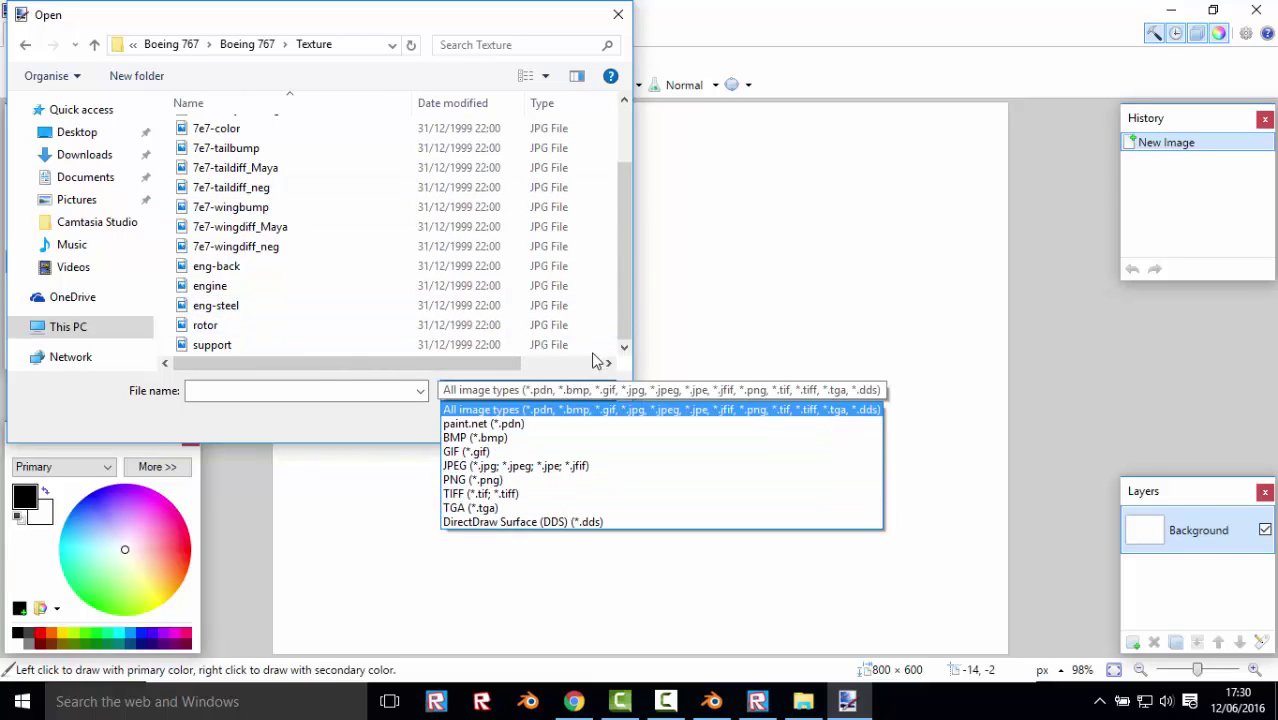
{"action": "left_click", "coordinate": [622, 380]}
{"action": "scroll", "coordinate": [553, 285], "scroll_direction": "up", "scroll_amount": 2}
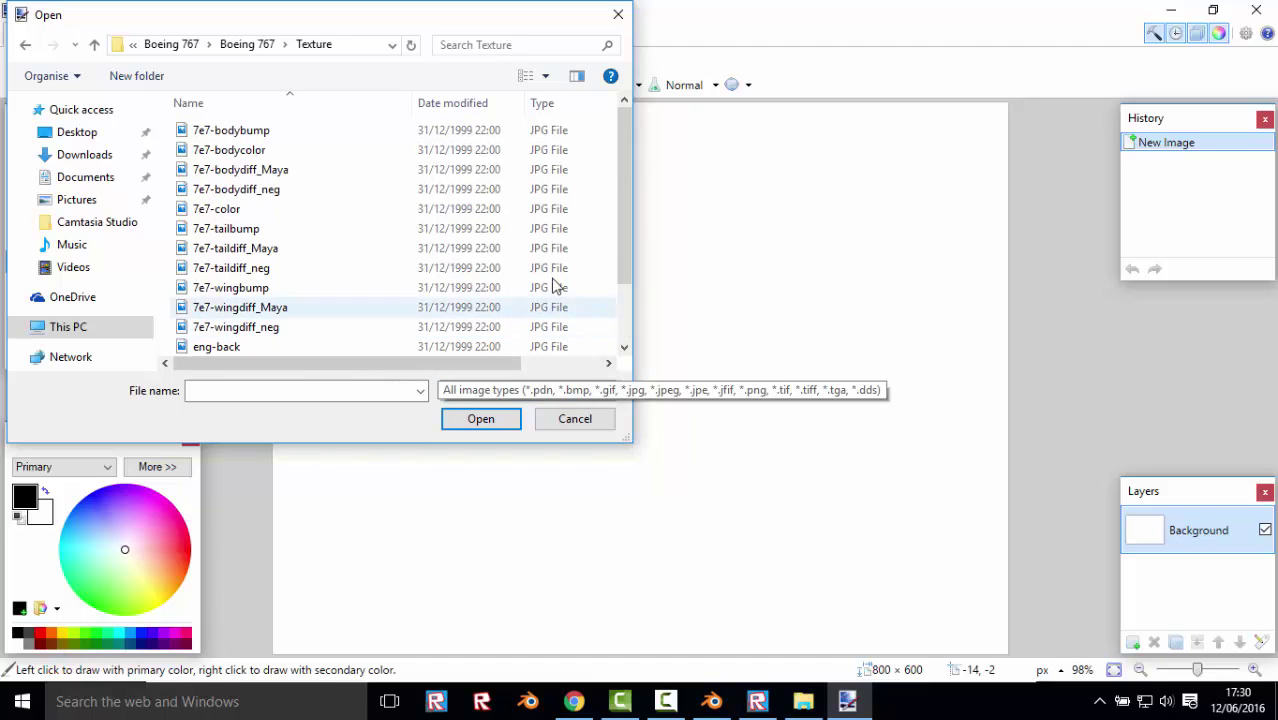
{"action": "scroll", "coordinate": [440, 285], "scroll_direction": "down", "scroll_amount": 1}
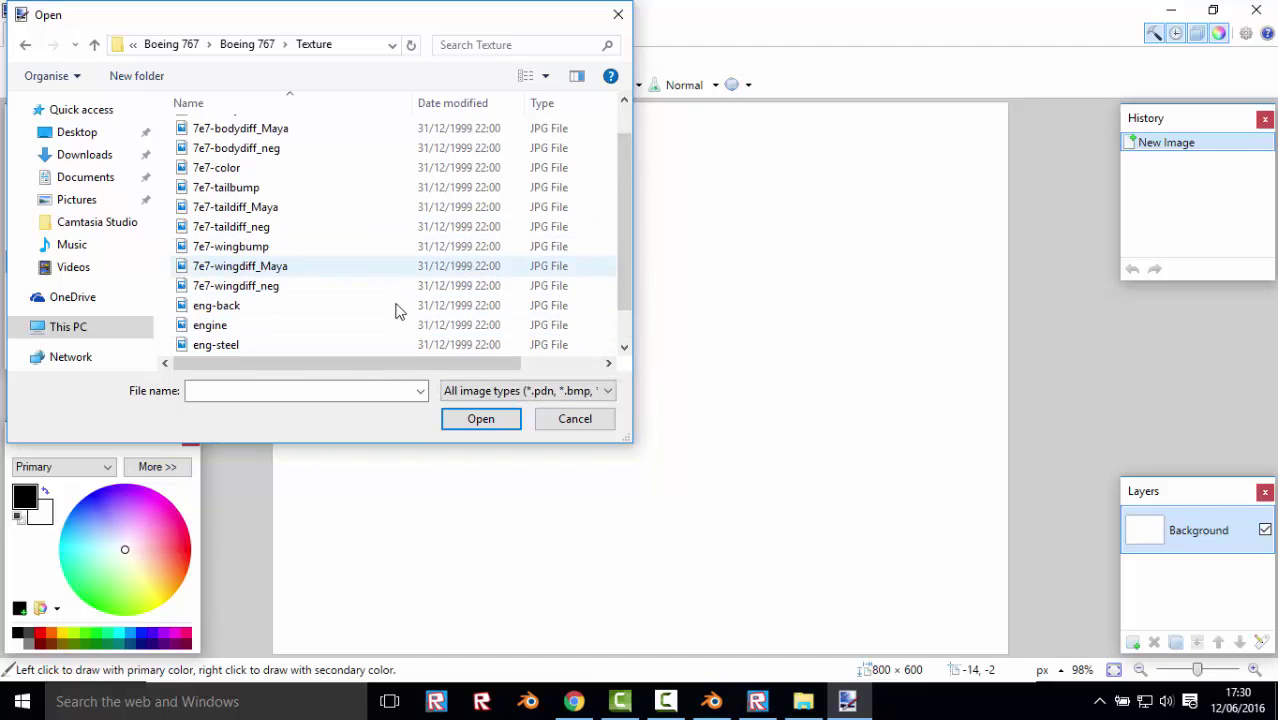
{"action": "left_click", "coordinate": [380, 326]}
{"action": "double_click", "coordinate": [380, 326]}
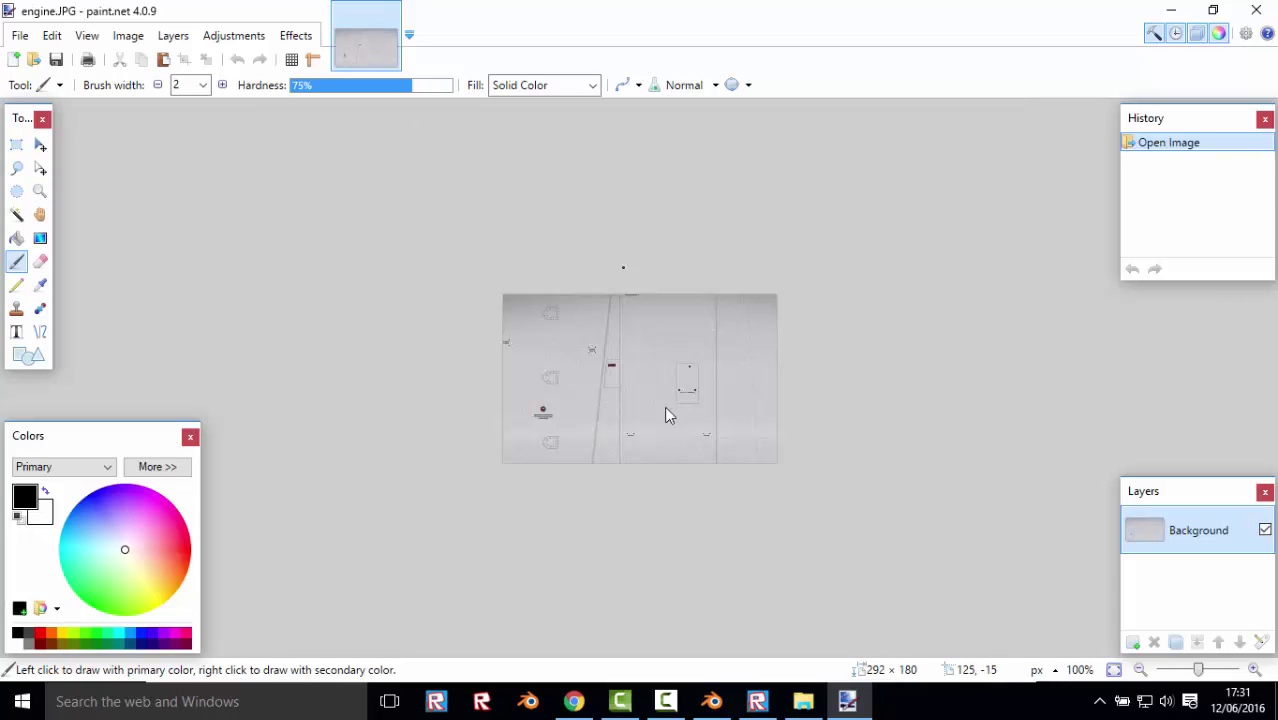
{"action": "left_click", "coordinate": [22, 37]}
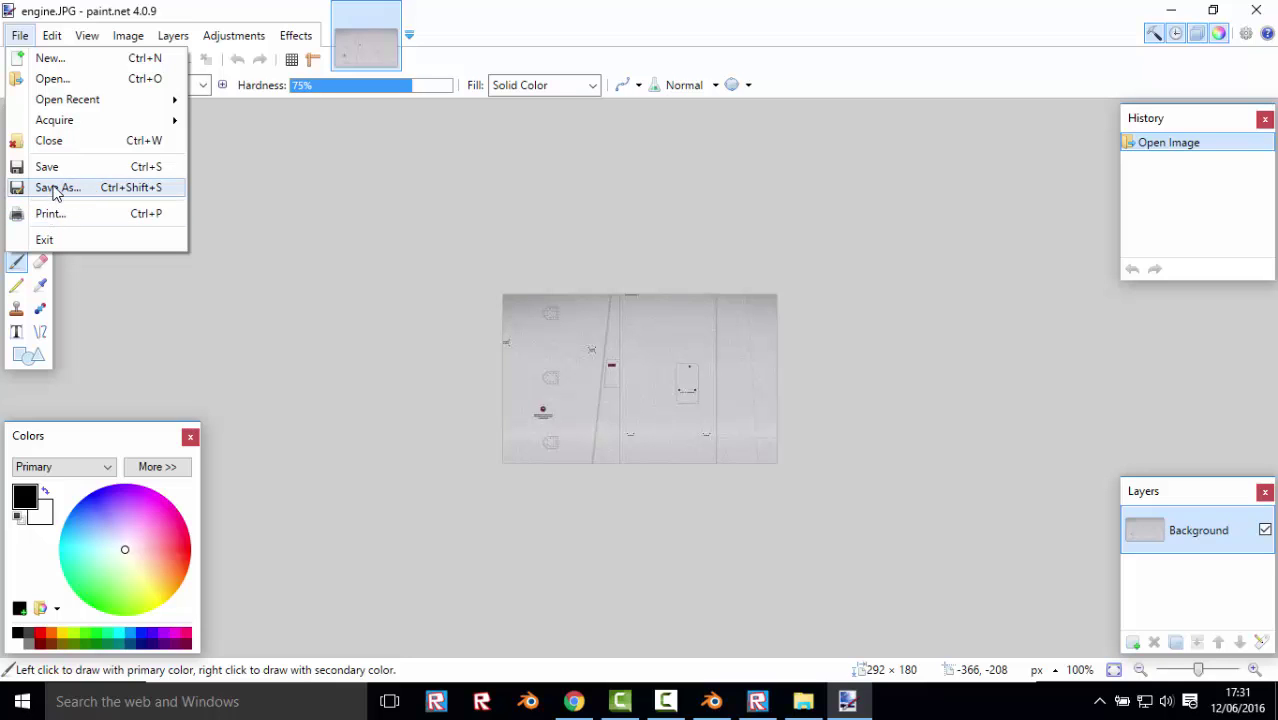
{"action": "left_click", "coordinate": [55, 188]}
{"action": "left_click", "coordinate": [320, 378]}
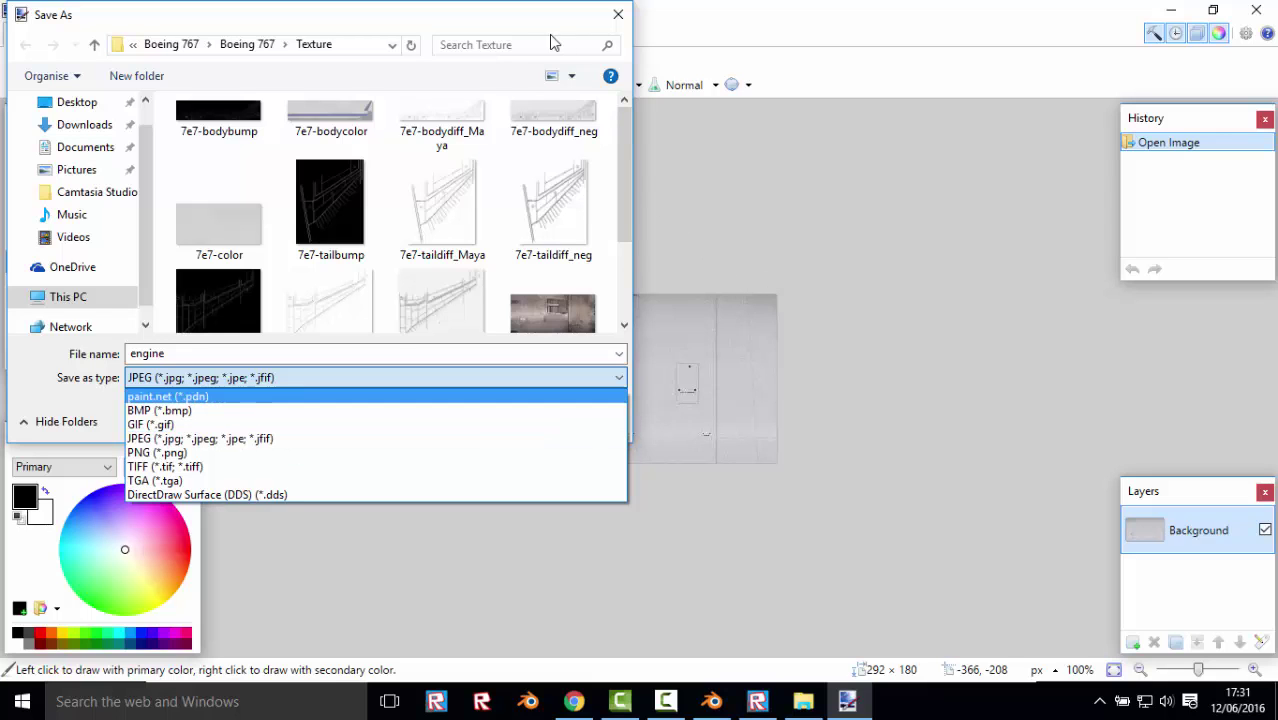
{"action": "left_click", "coordinate": [553, 40]}
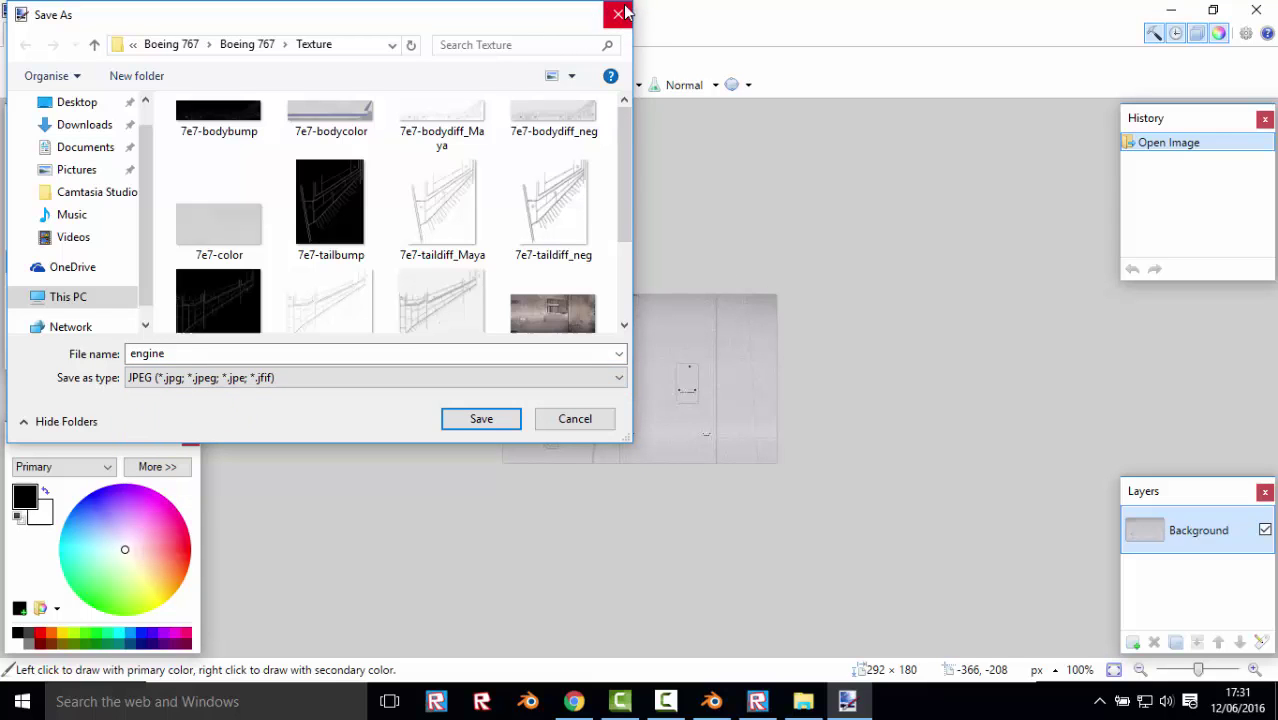
{"action": "left_click", "coordinate": [619, 15]}
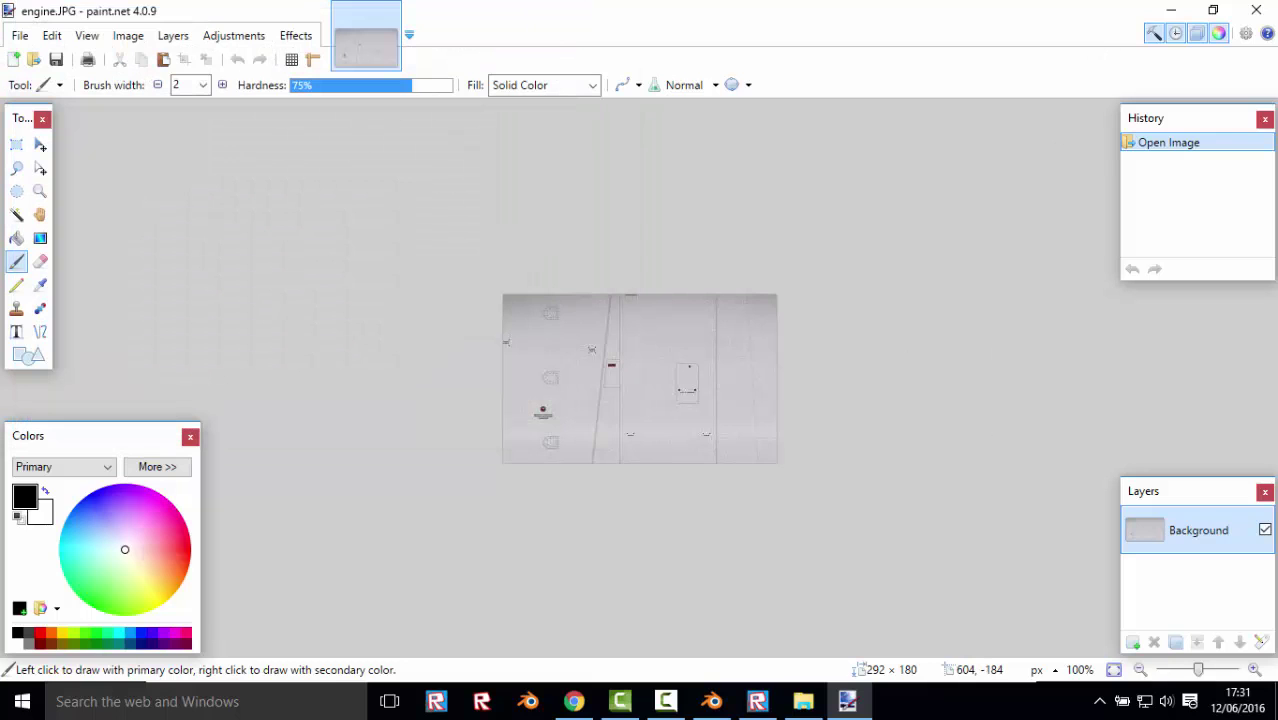
- Hide the paint.net engine texture window via Show desktop so the Windows desktop shows
{"action": "left_click", "coordinate": [1273, 700]}
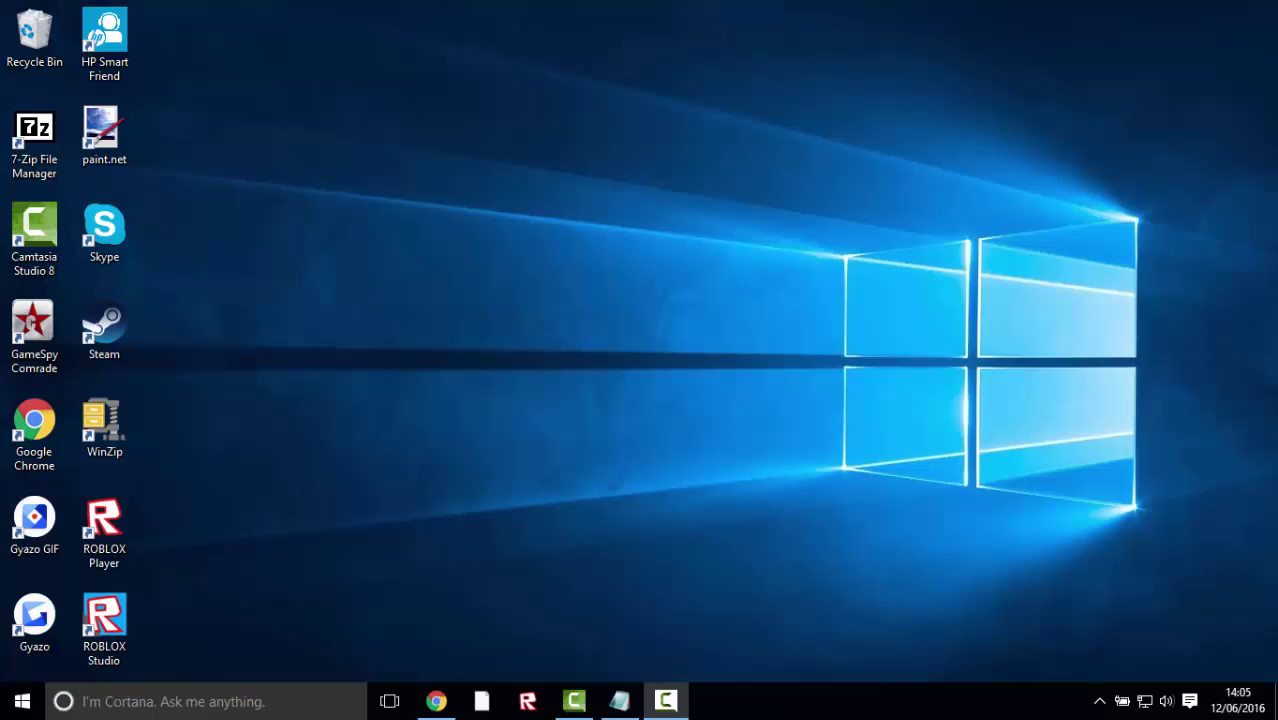
{"action": "left_click", "coordinate": [22, 701]}
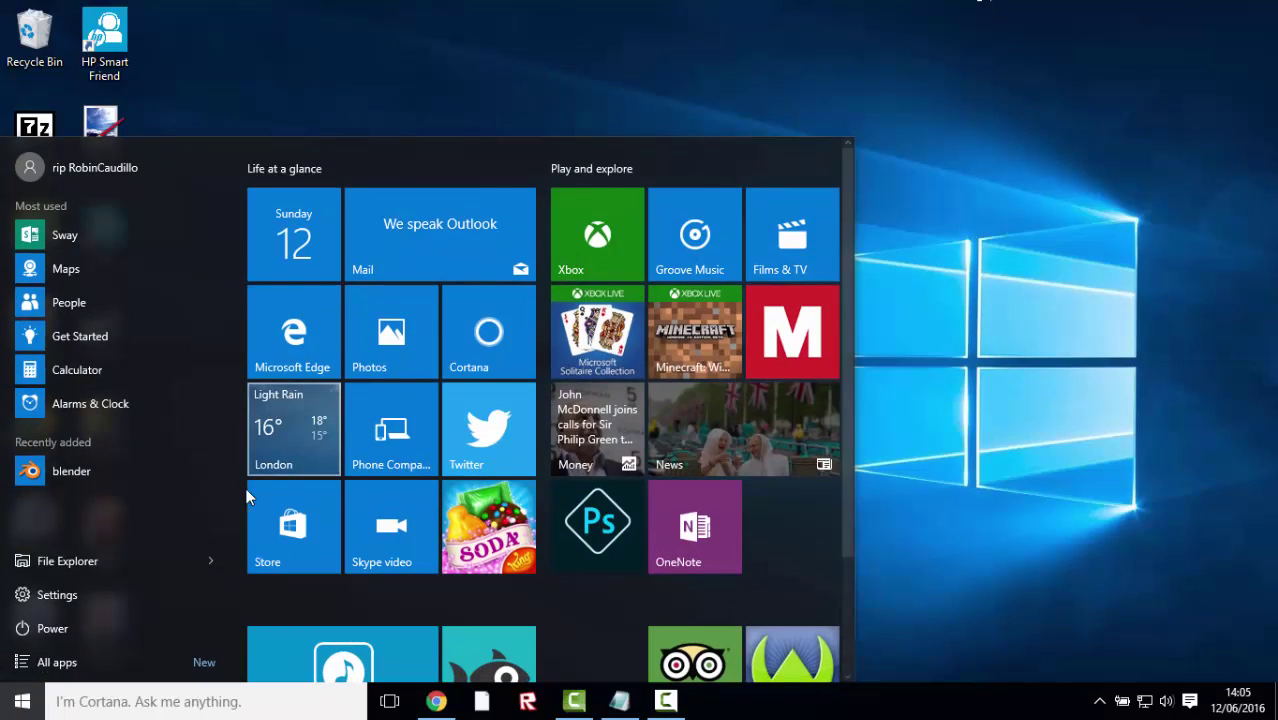
{"action": "scroll", "coordinate": [246, 488], "scroll_direction": "down", "scroll_amount": 3}
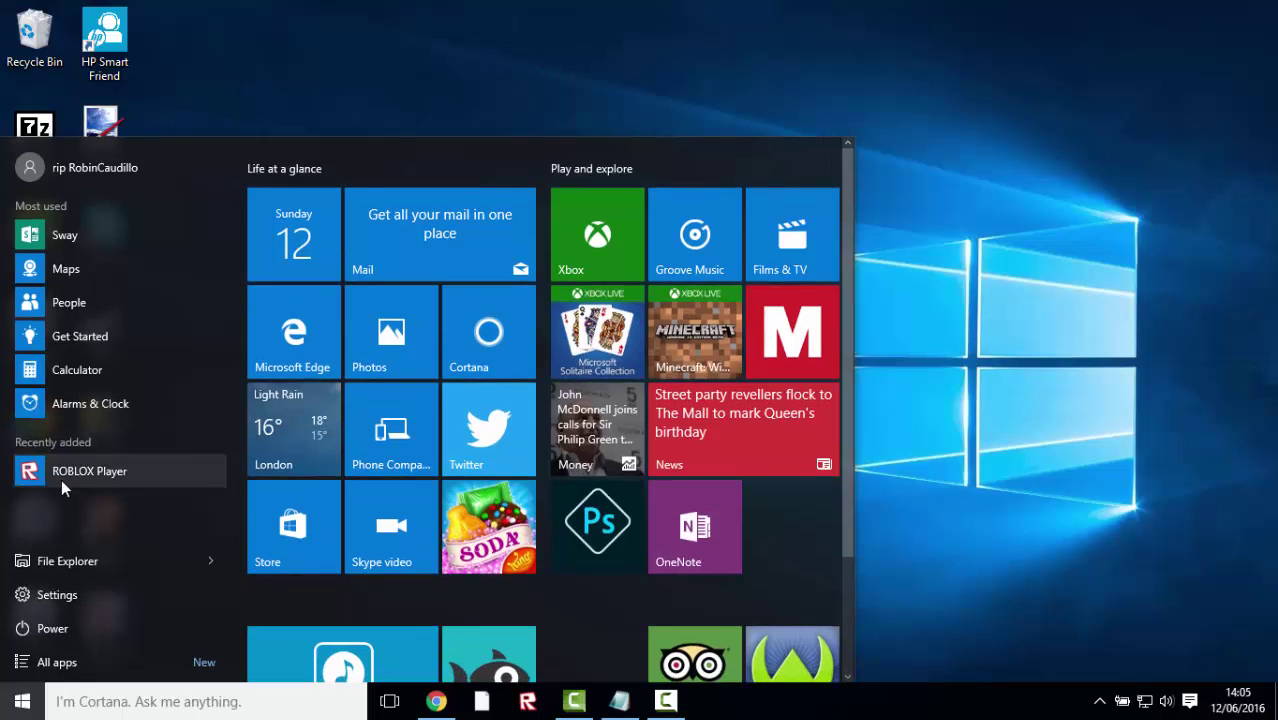
{"action": "left_click", "coordinate": [61, 479]}
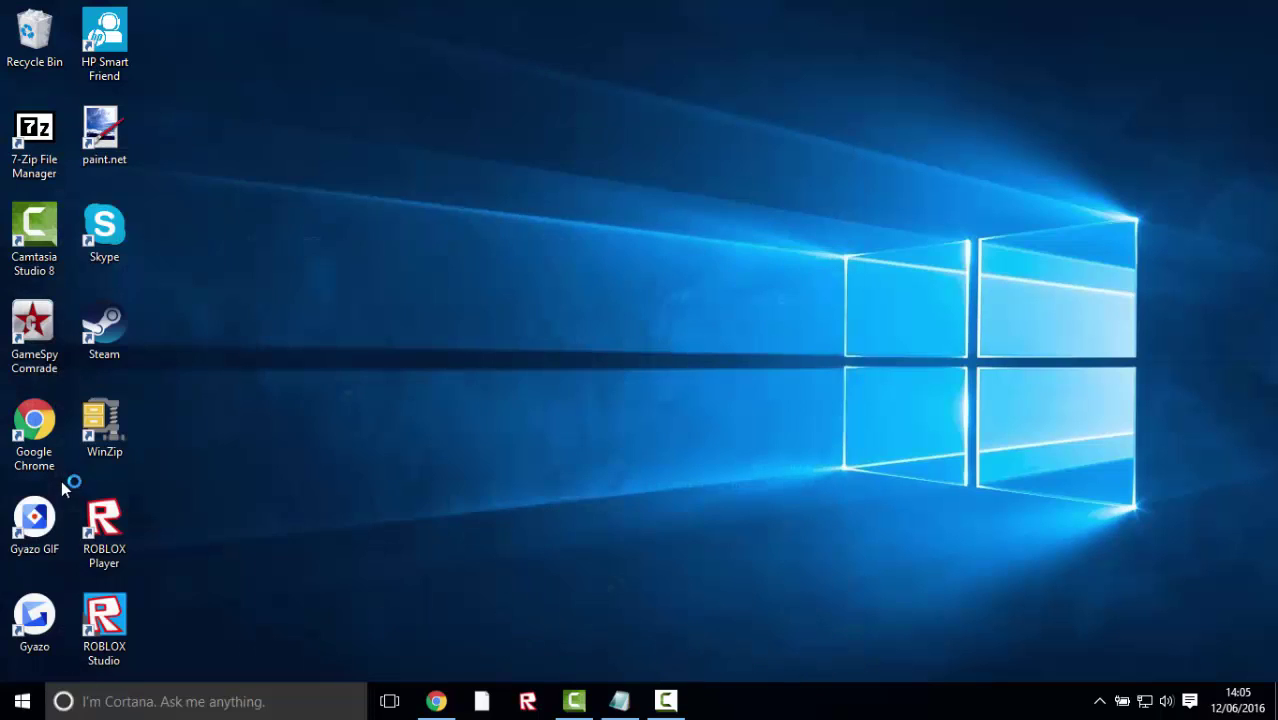
{"action": "left_click", "coordinate": [24, 702]}
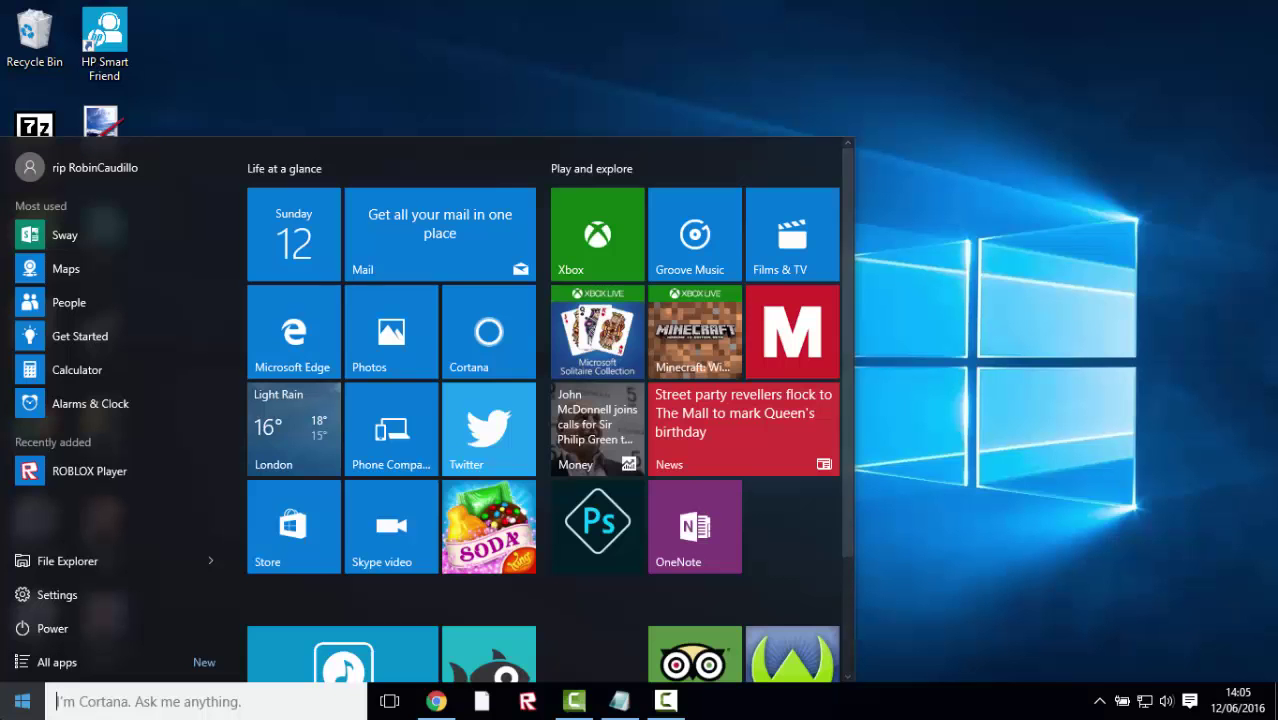
{"action": "left_click", "coordinate": [24, 702]}
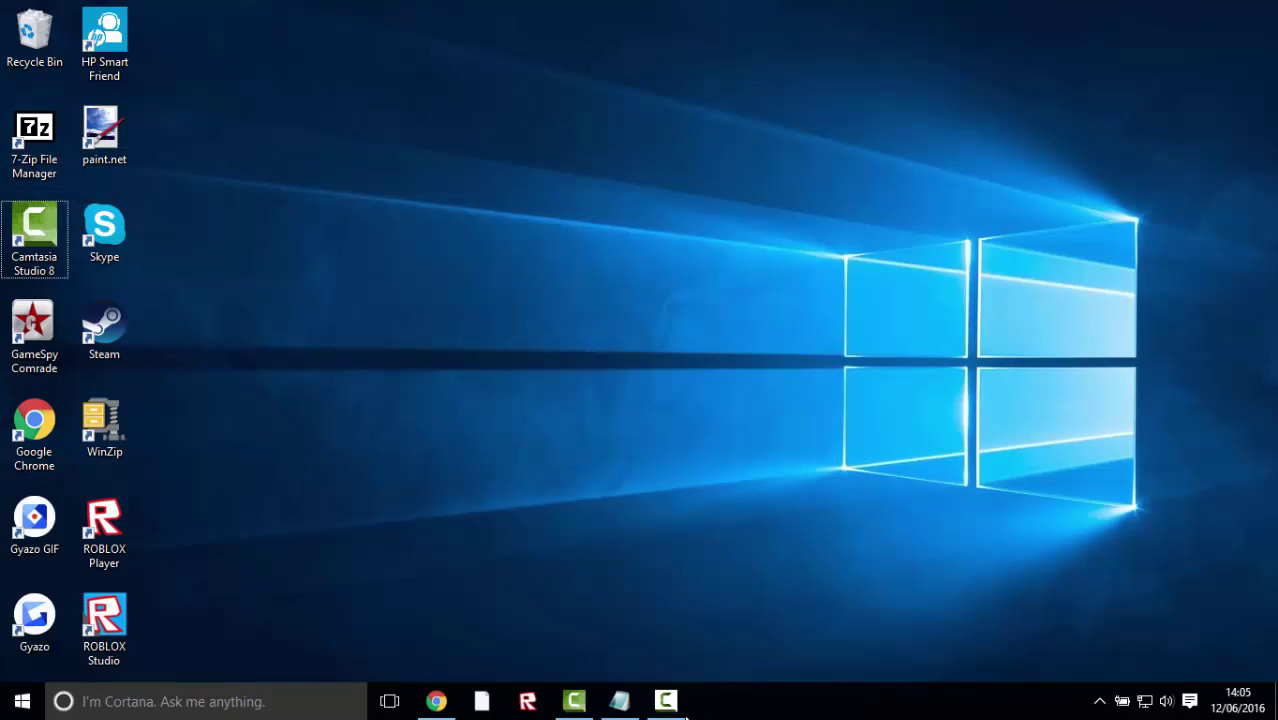
{"action": "left_click", "coordinate": [665, 701]}
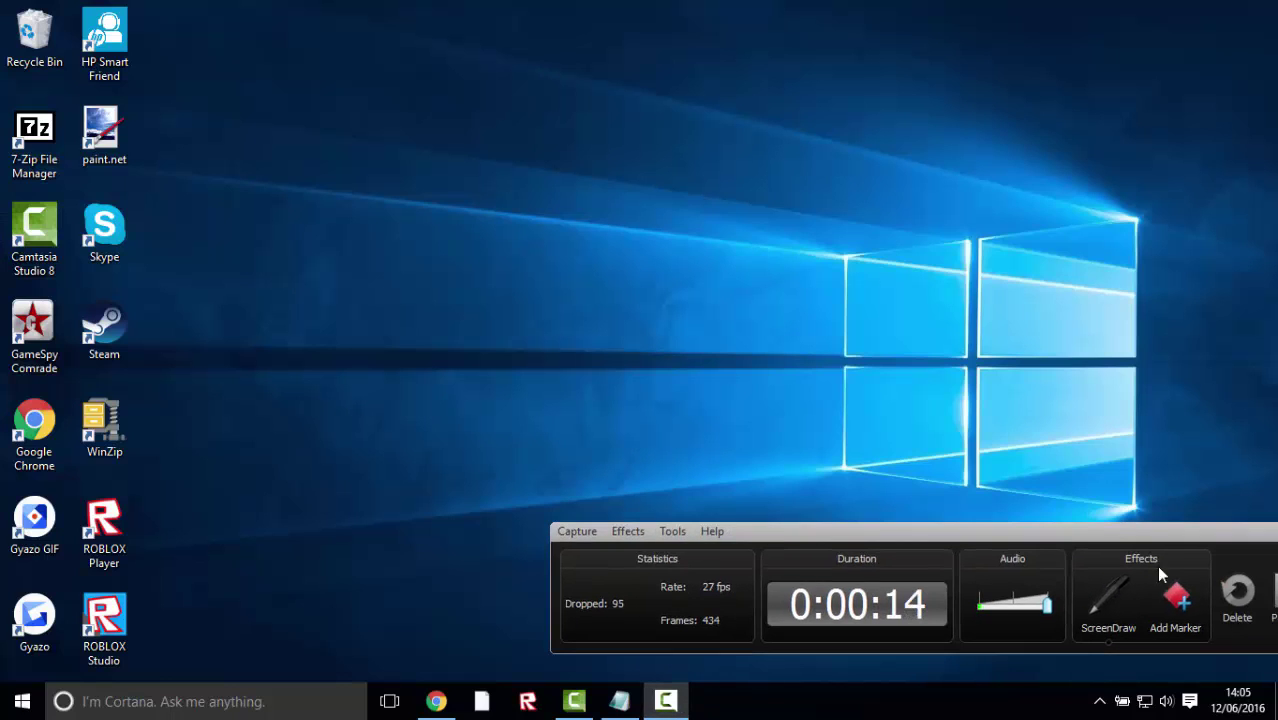